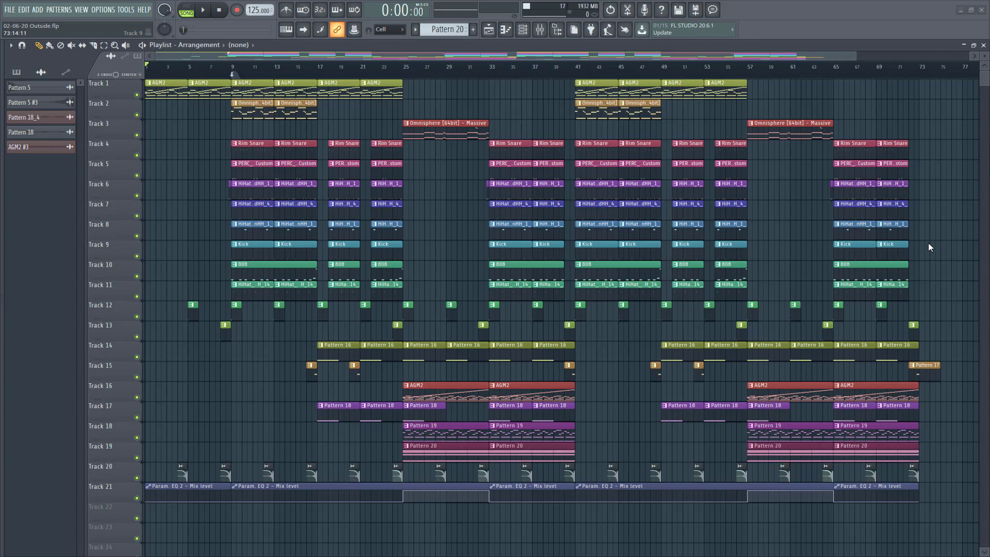
# Open the AGM2 pattern on Track 1 and show the Ample Guitar plugin behind it, closing the Omnisphere window
pyautogui.press('space')
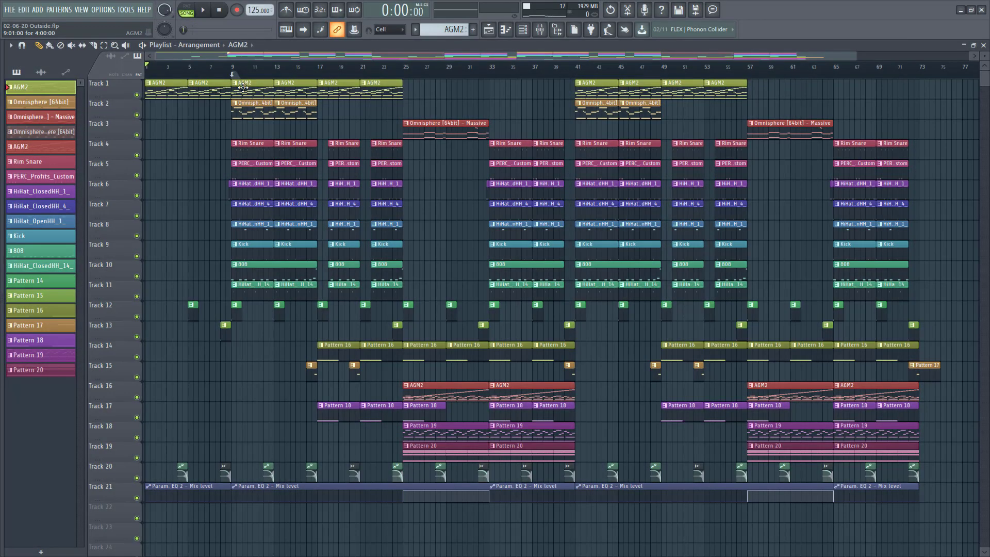
pyautogui.doubleClick(243, 87)
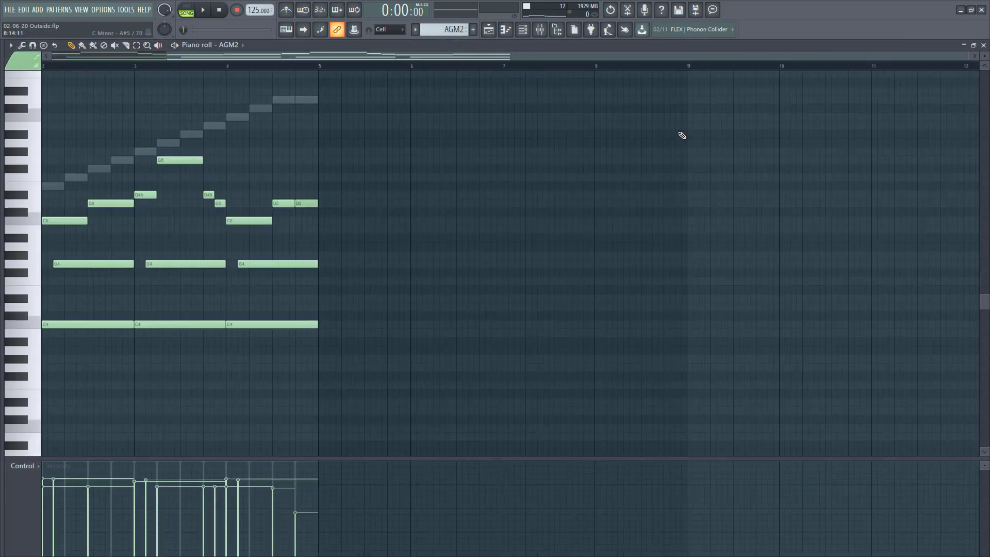
pyautogui.click(983, 45)
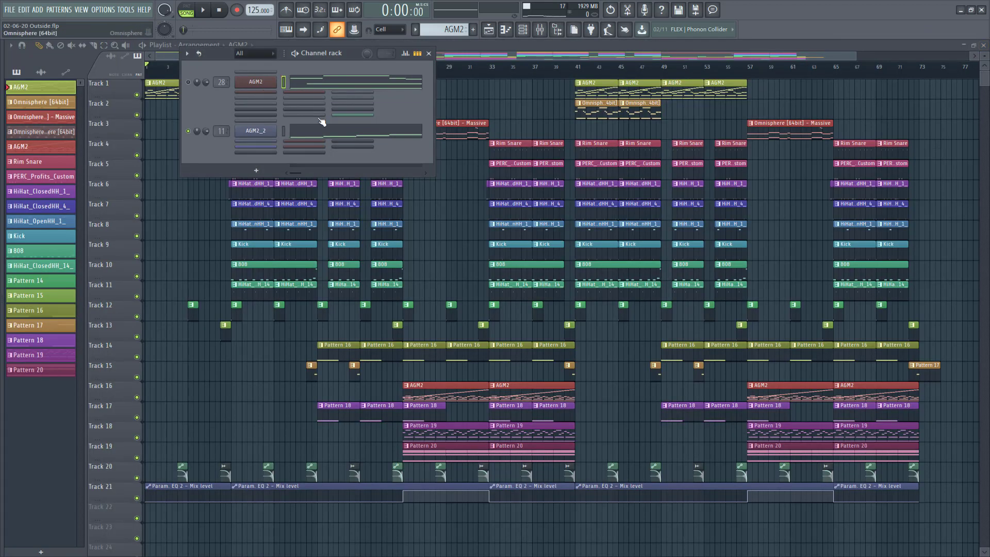
pyautogui.click(286, 101)
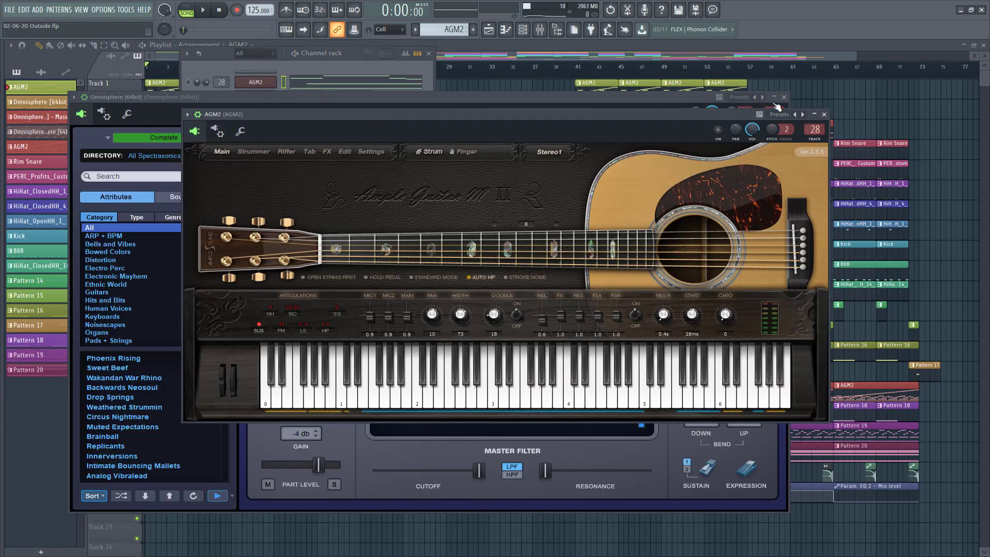
pyautogui.click(784, 97)
pyautogui.moveTo(722, 114); pyautogui.dragTo(724, 105)
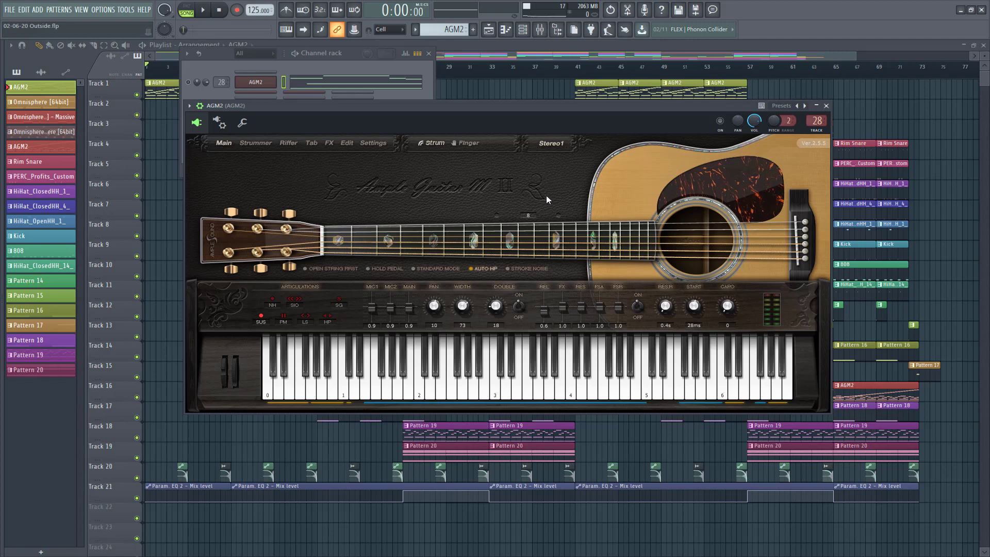
# Isolate the AGM2 guitar channel and play its pattern in pattern mode with its notes shown in the piano roll
pyautogui.click(203, 87)
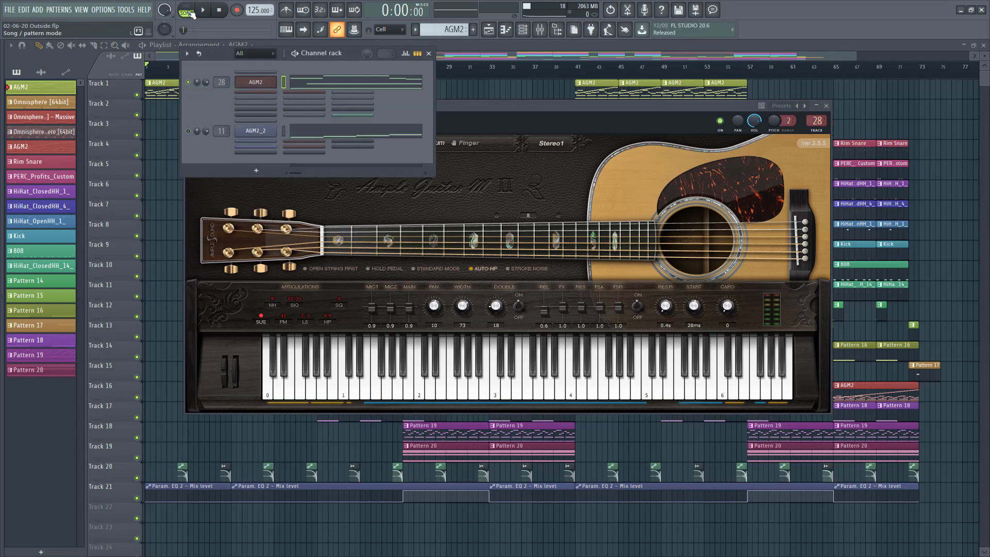
pyautogui.click(209, 11)
pyautogui.click(356, 83)
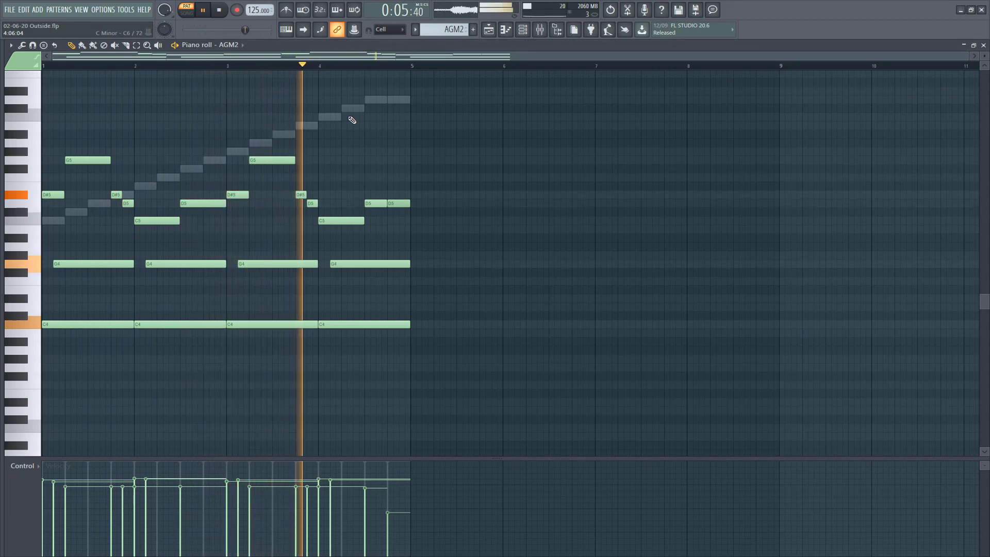
pyautogui.click(219, 11)
pyautogui.click(219, 12)
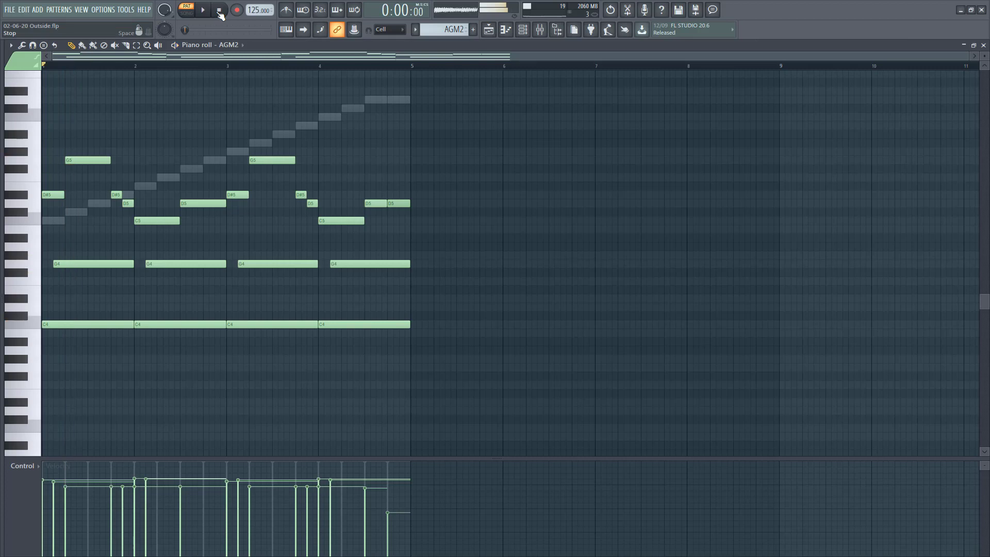
# Check the AGM2 mixer track and play the guitar melody through once more from the piano roll
pyautogui.click(539, 30)
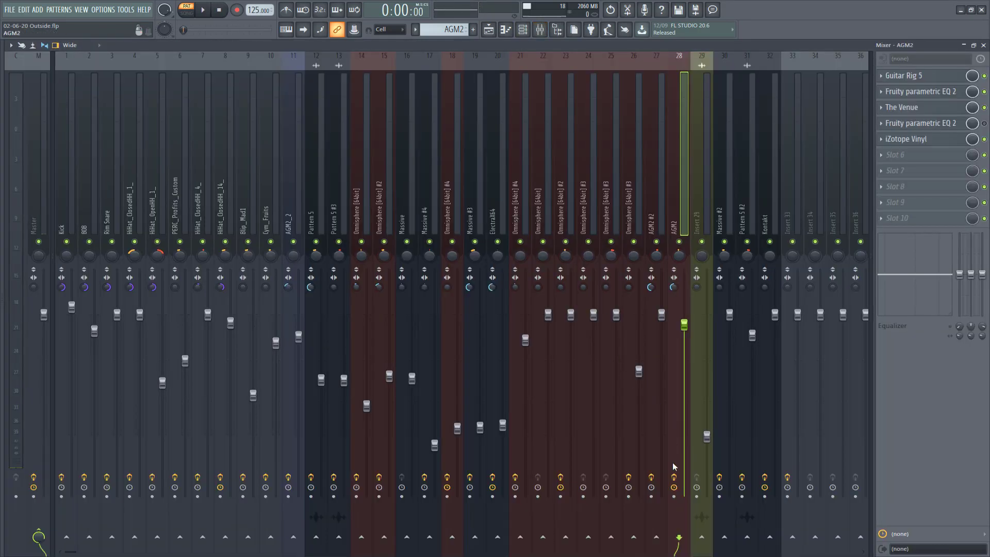
pyautogui.click(984, 45)
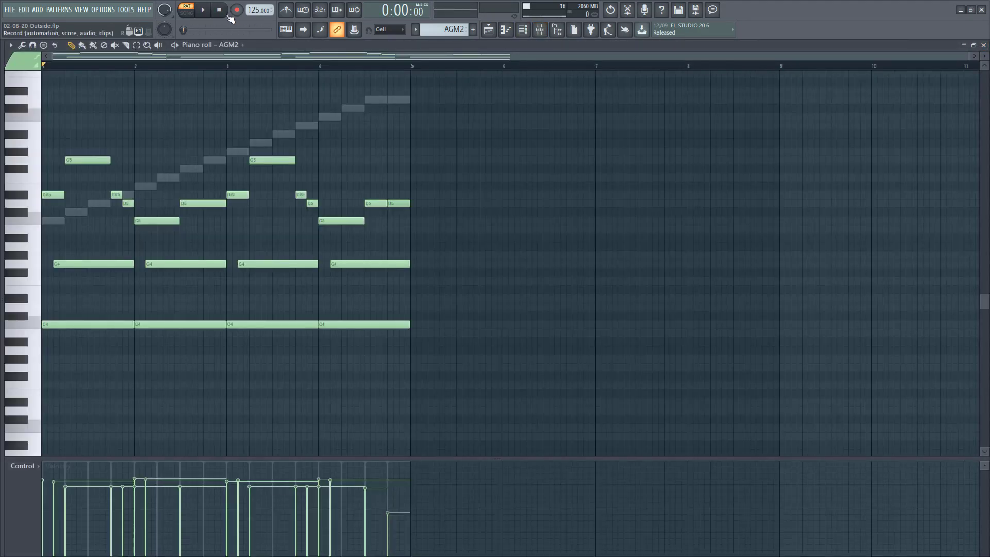
pyautogui.click(210, 12)
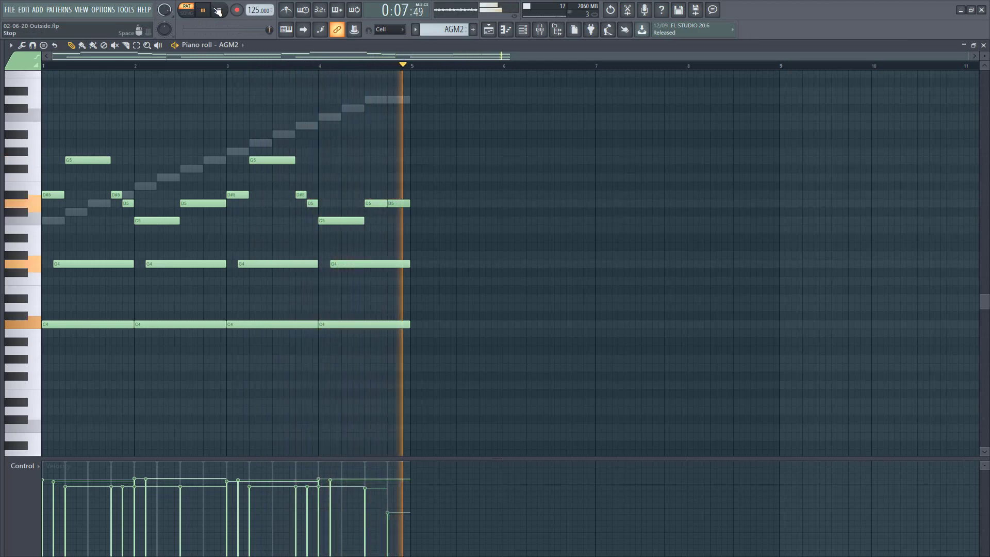
pyautogui.click(218, 11)
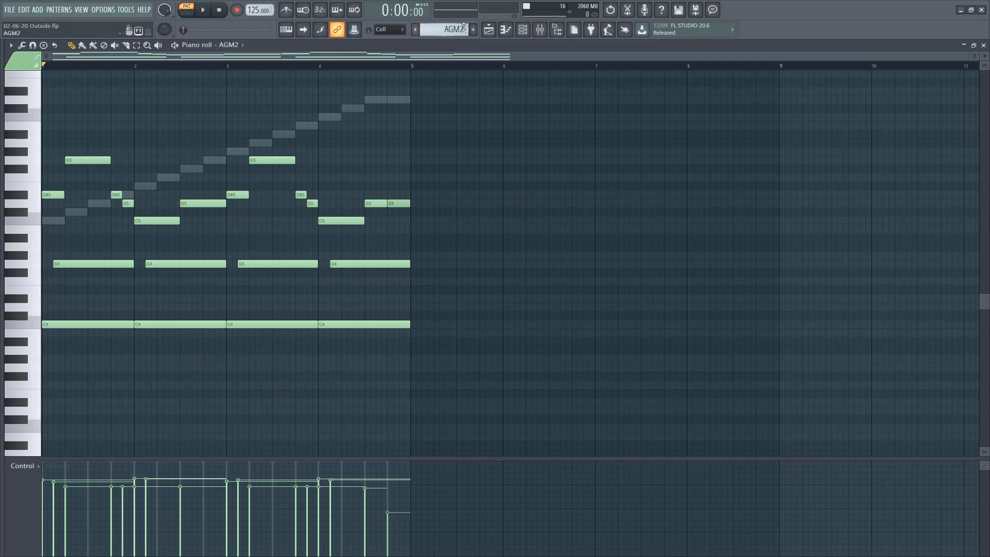
# Inspect Guitar Rig 5 and the low-pass band of the first Fruity parametric EQ 2 on the AGM2 mixer track
pyautogui.click(540, 29)
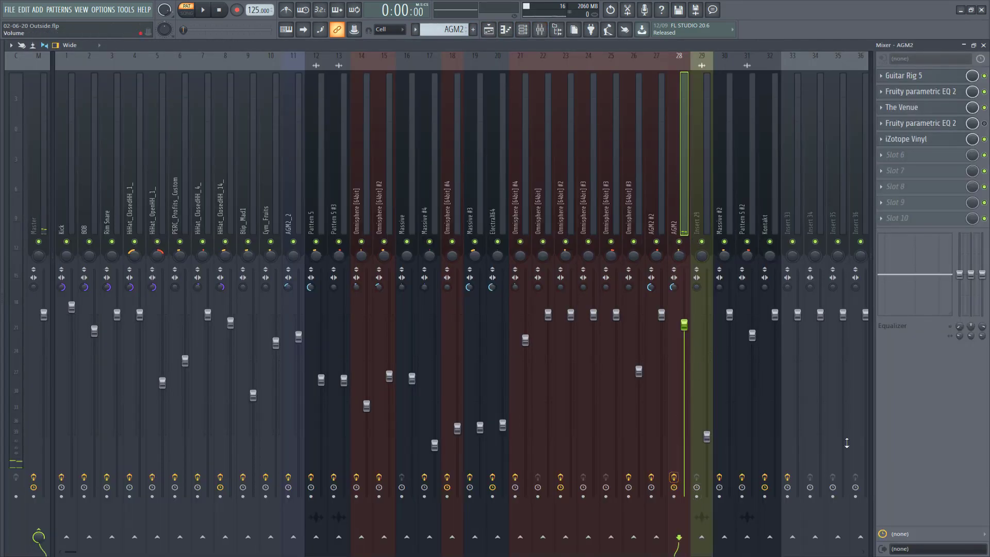
pyautogui.click(912, 76)
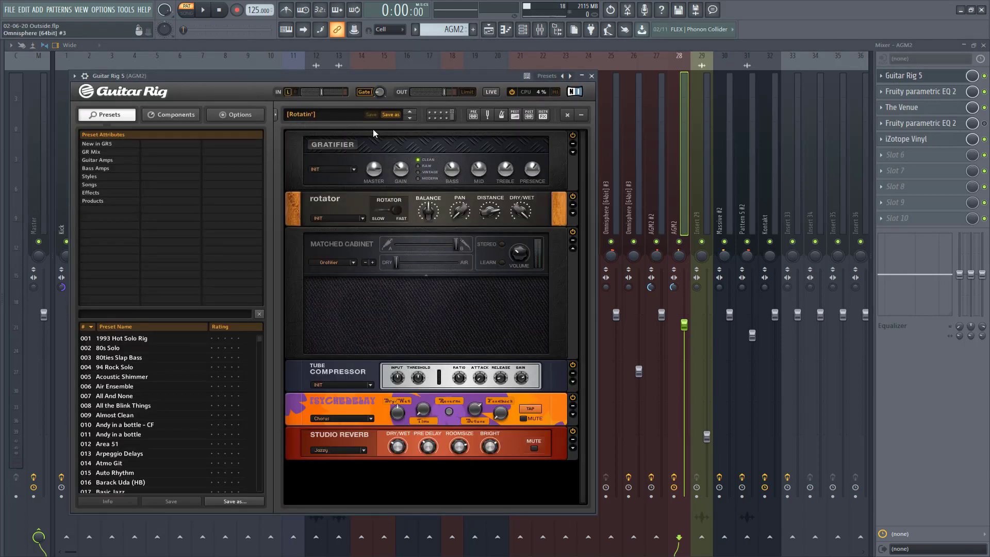
pyautogui.click(592, 76)
pyautogui.click(952, 93)
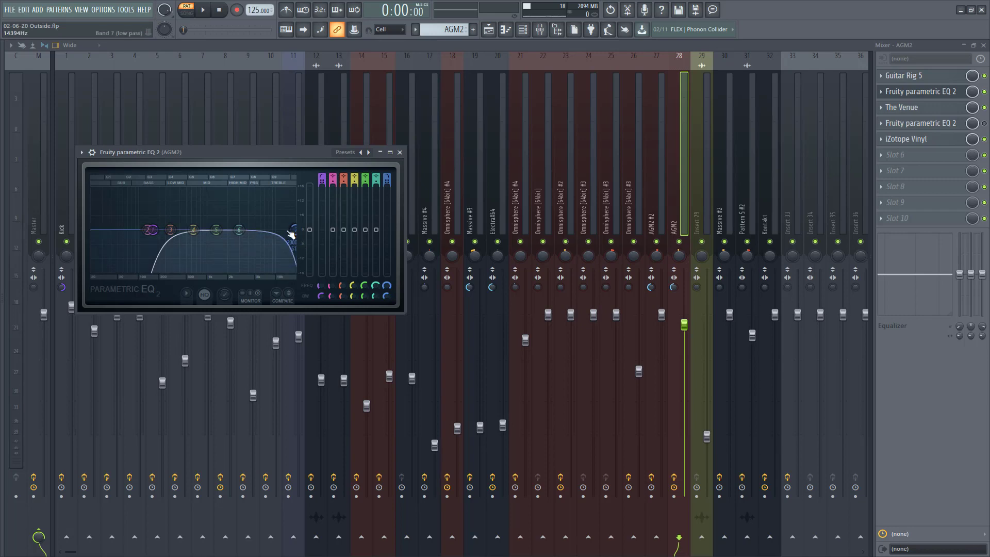
pyautogui.moveTo(292, 235); pyautogui.dragTo(281, 236)
pyautogui.click(400, 152)
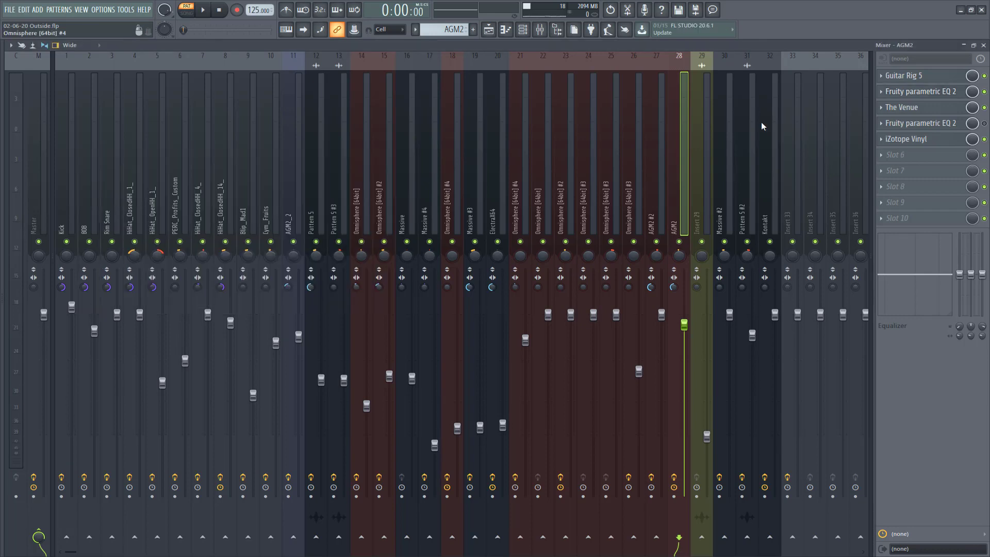
# Review The Venue reverb with its preset list and the iZotope Vinyl effect on the AGM2 mixer track
pyautogui.click(943, 113)
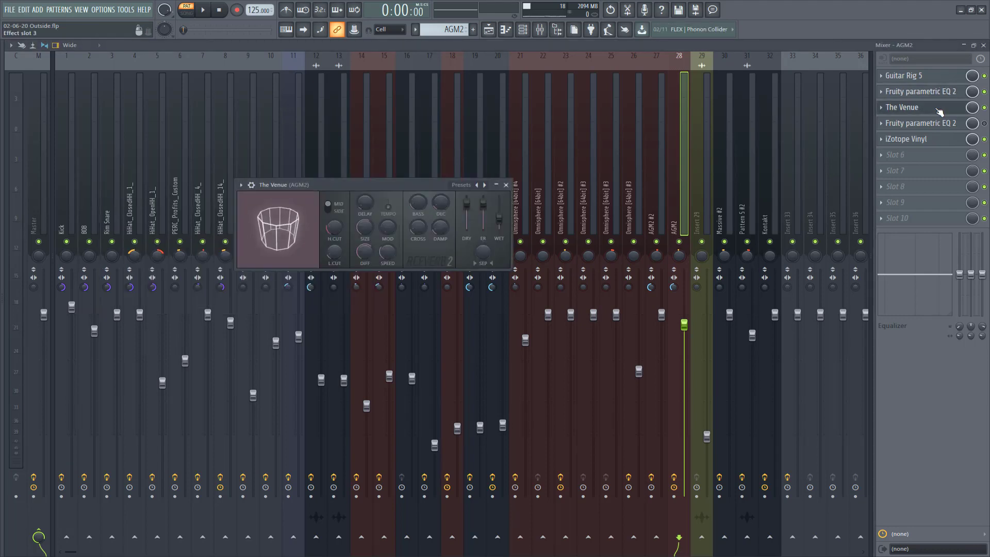
pyautogui.rightClick(489, 186)
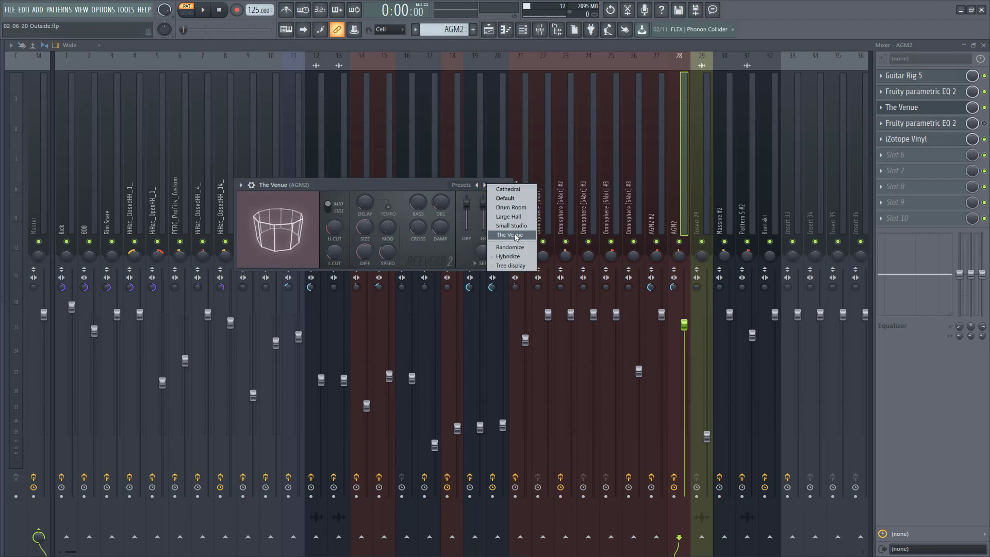
pyautogui.click(467, 190)
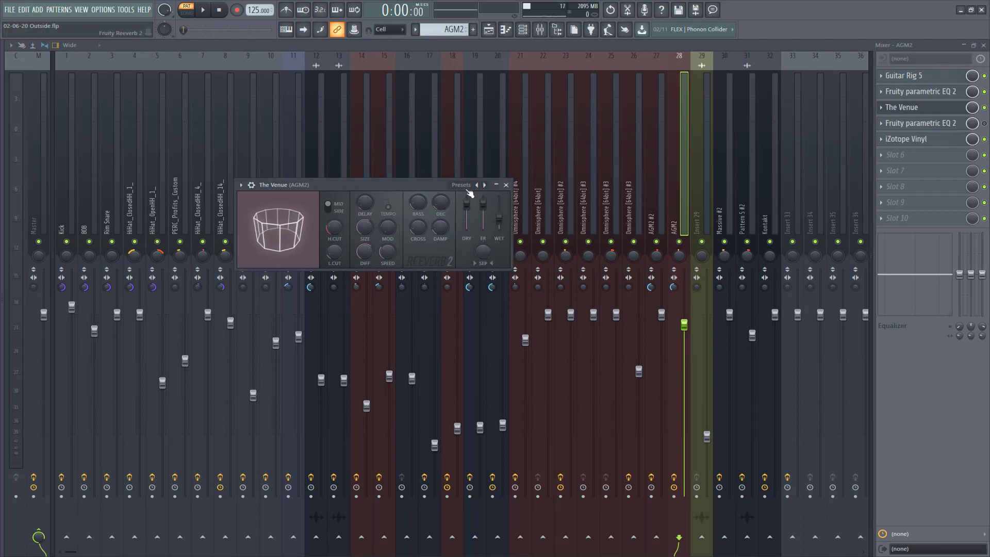
pyautogui.click(506, 185)
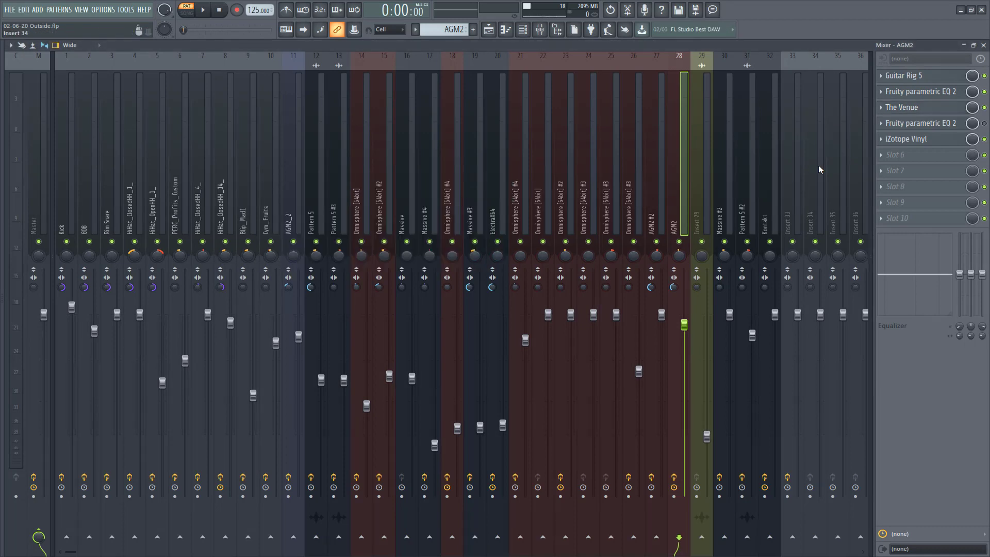
pyautogui.click(907, 141)
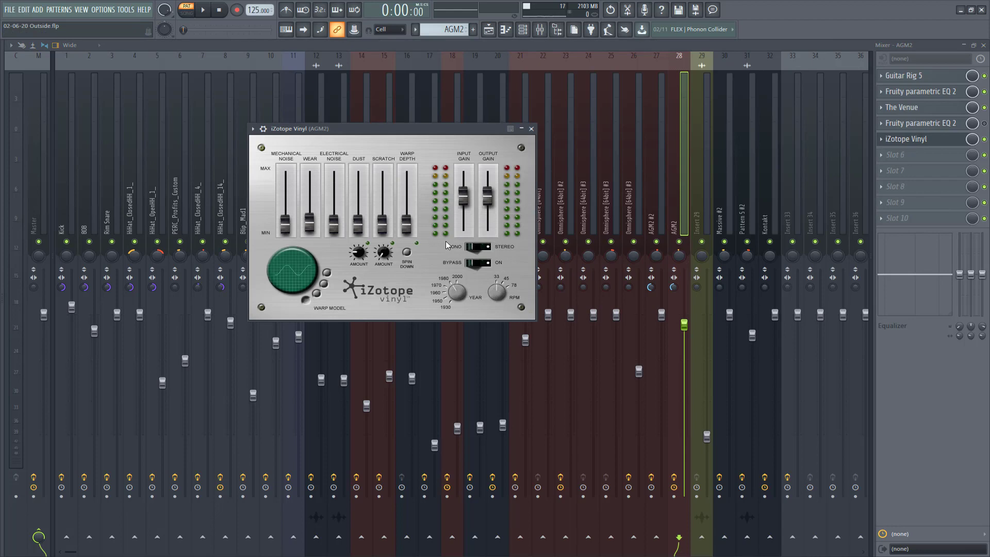
pyautogui.click(532, 129)
# Leave the guitar's piano roll and view the pattern's Render as audio clip option without rendering
pyautogui.press('F7')
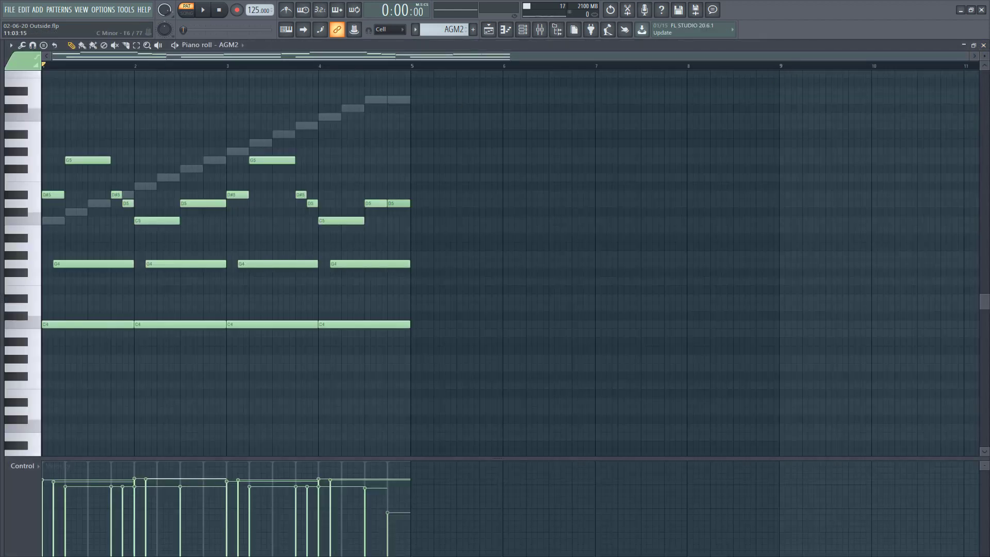
pyautogui.click(984, 45)
pyautogui.click(64, 12)
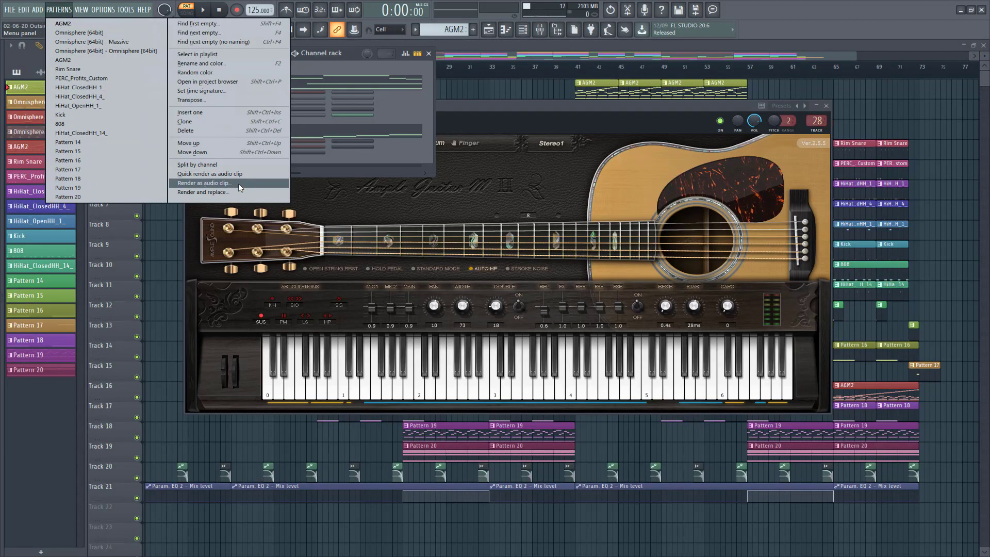
pyautogui.click(362, 159)
# Mute the AGM2 guitar channel, enable AGM2_2, and review its Fruity Slicer auto-slicing and dump options
pyautogui.click(188, 83)
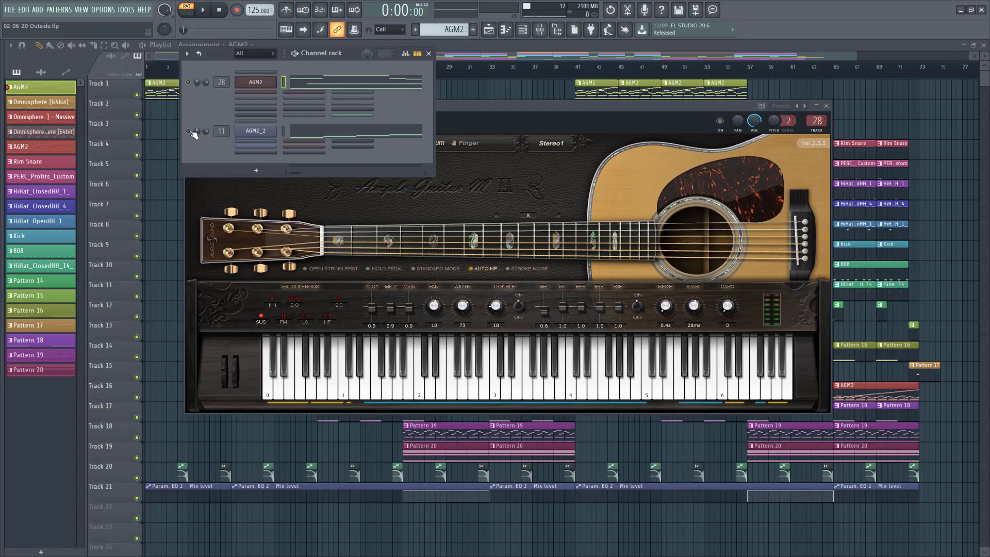
pyautogui.click(253, 132)
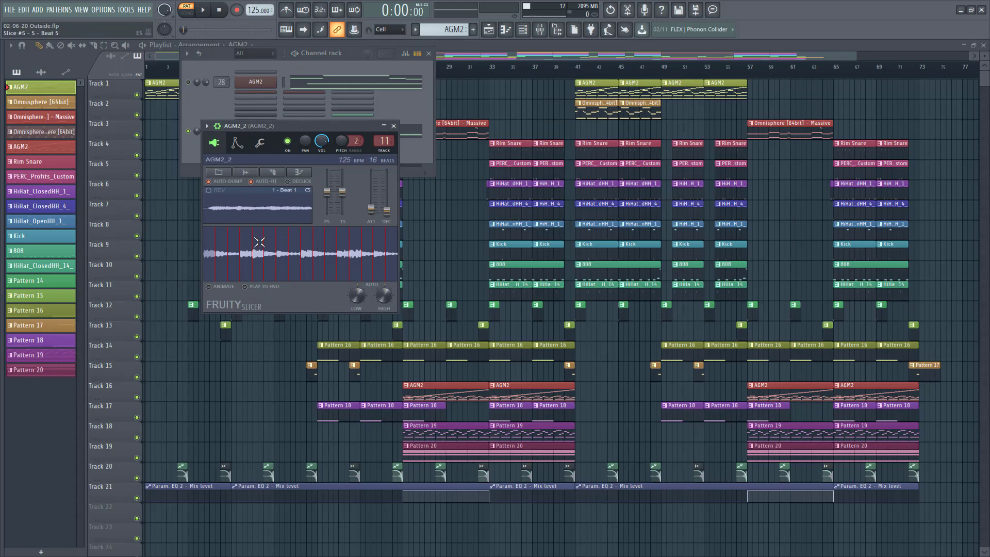
pyautogui.click(274, 174)
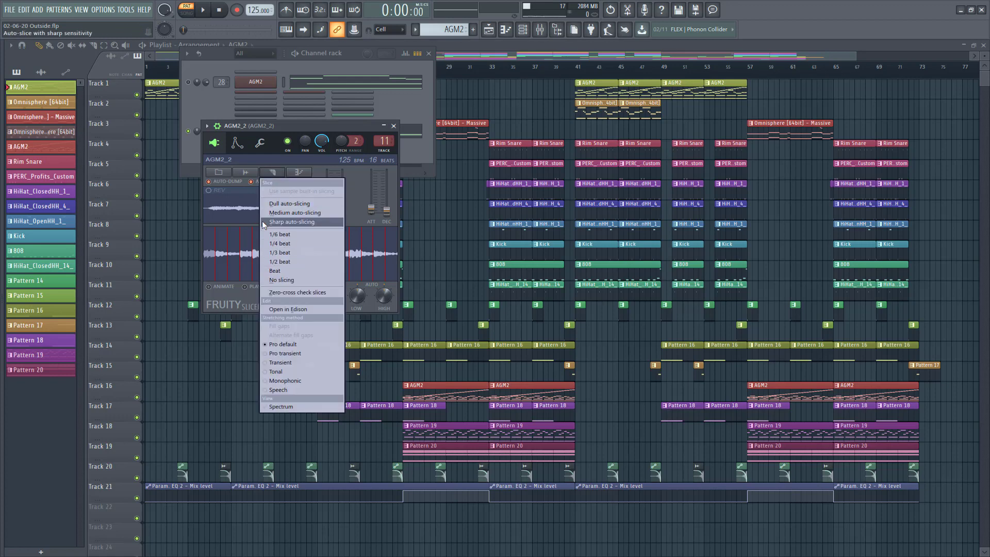
pyautogui.click(303, 171)
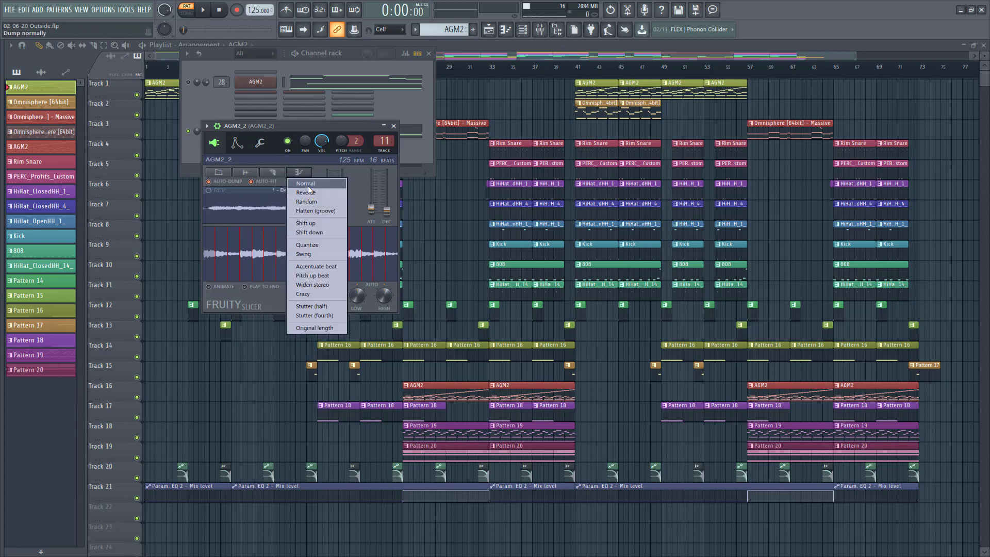
pyautogui.click(316, 125)
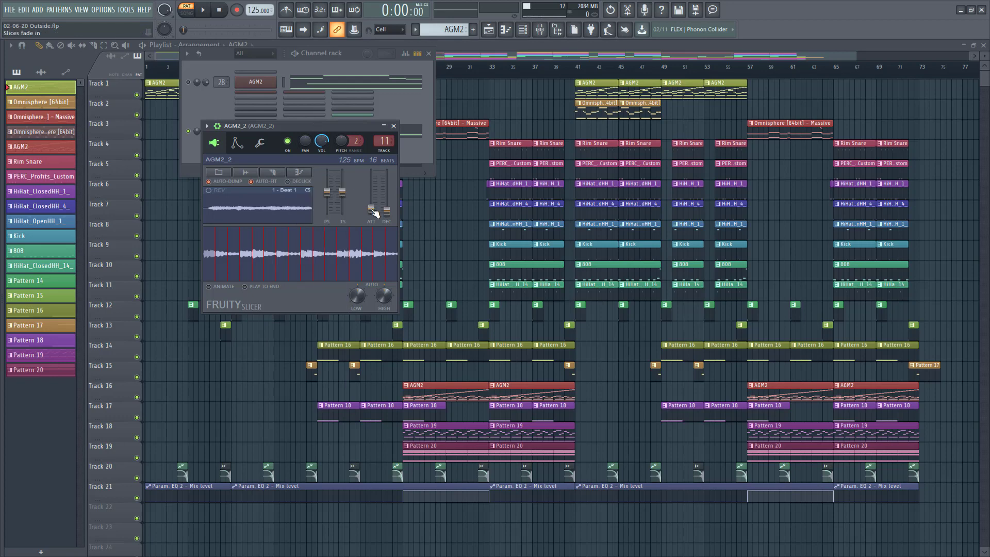
pyautogui.click(393, 126)
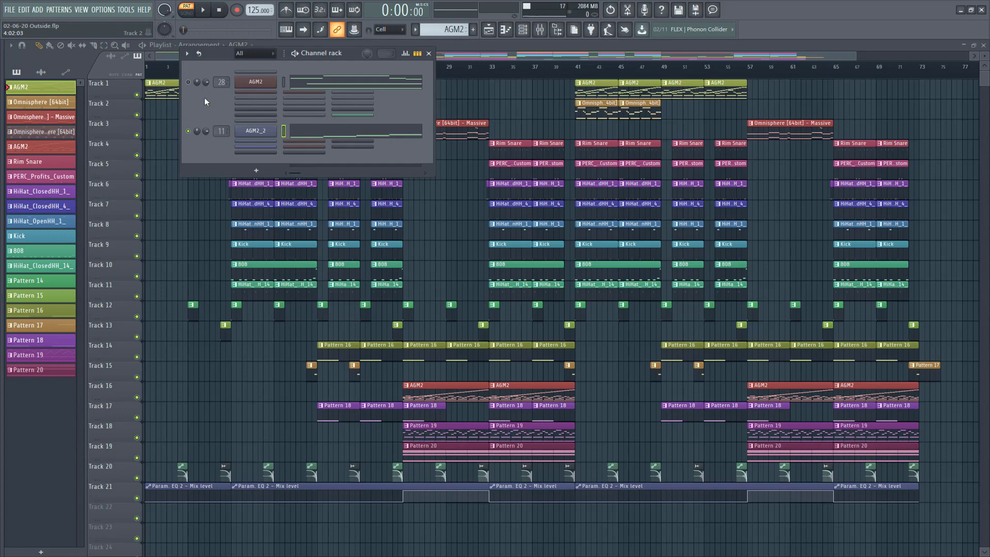
# Play the sliced AGM2_2 channel and examine its beat-slice notes in the piano roll
pyautogui.click(207, 17)
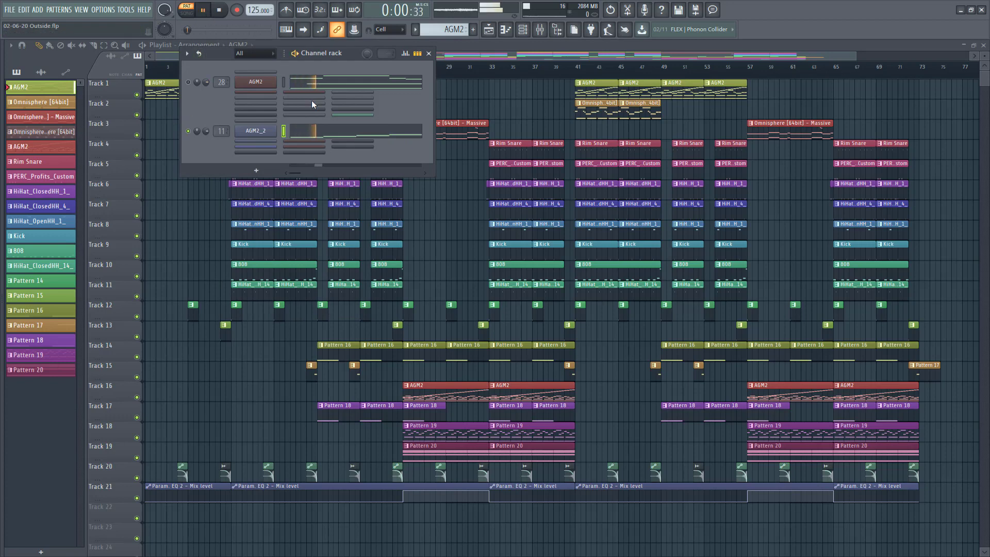
pyautogui.click(343, 137)
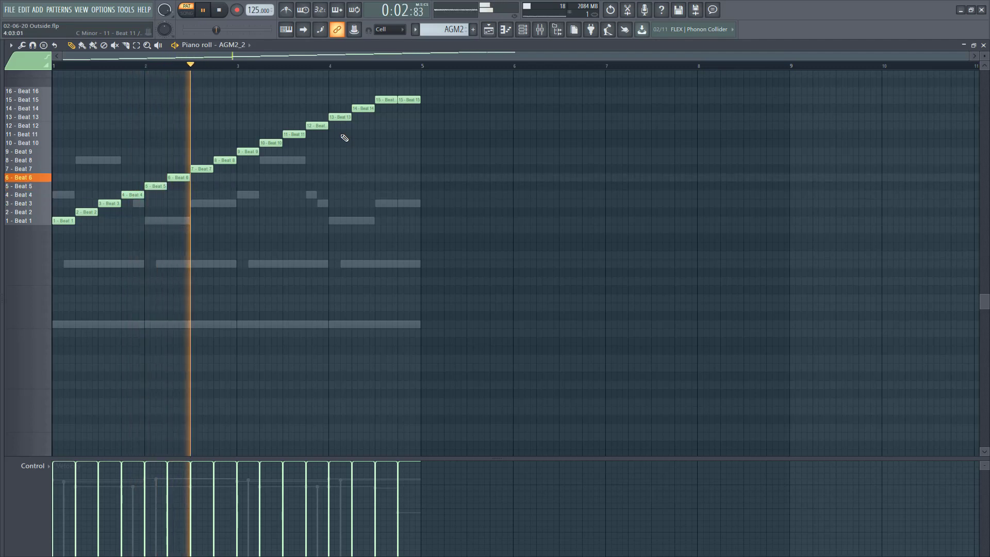
pyautogui.scroll(3, 399, 276)
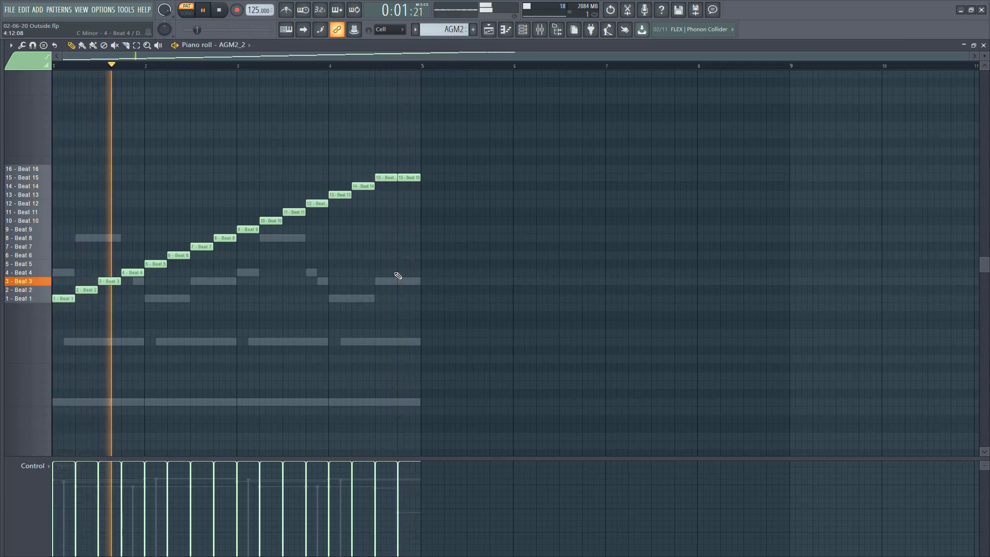
pyautogui.click(227, 10)
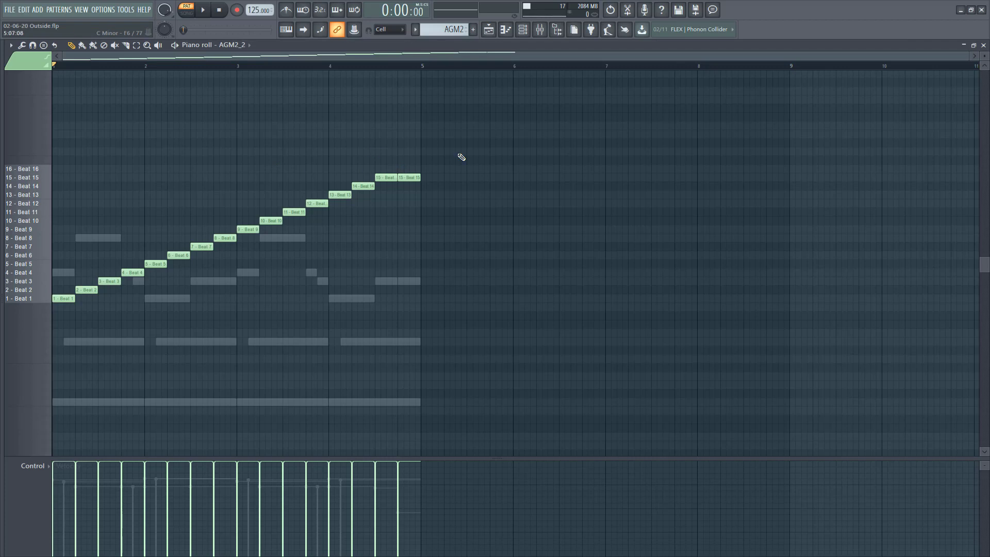
pyautogui.click(984, 45)
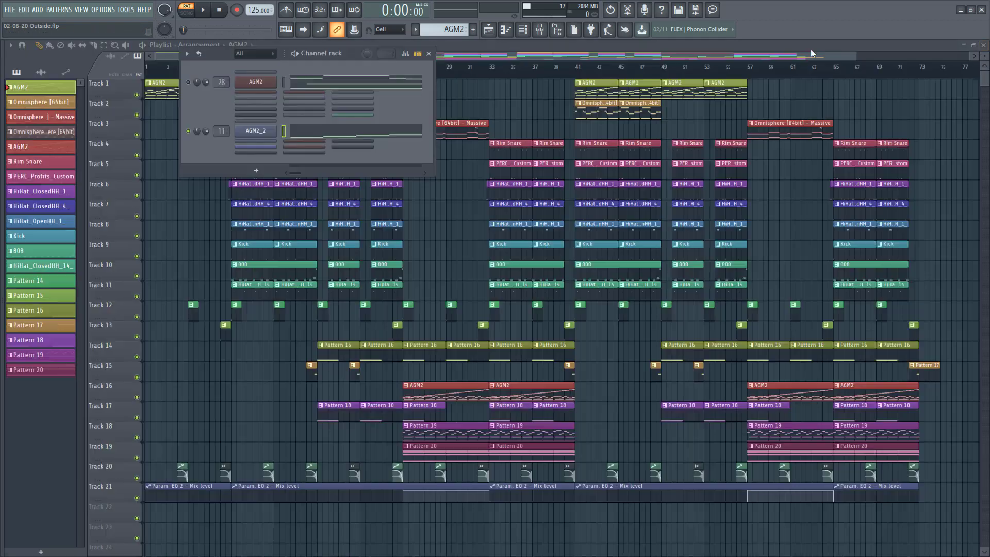
pyautogui.press('F5')
pyautogui.click(324, 139)
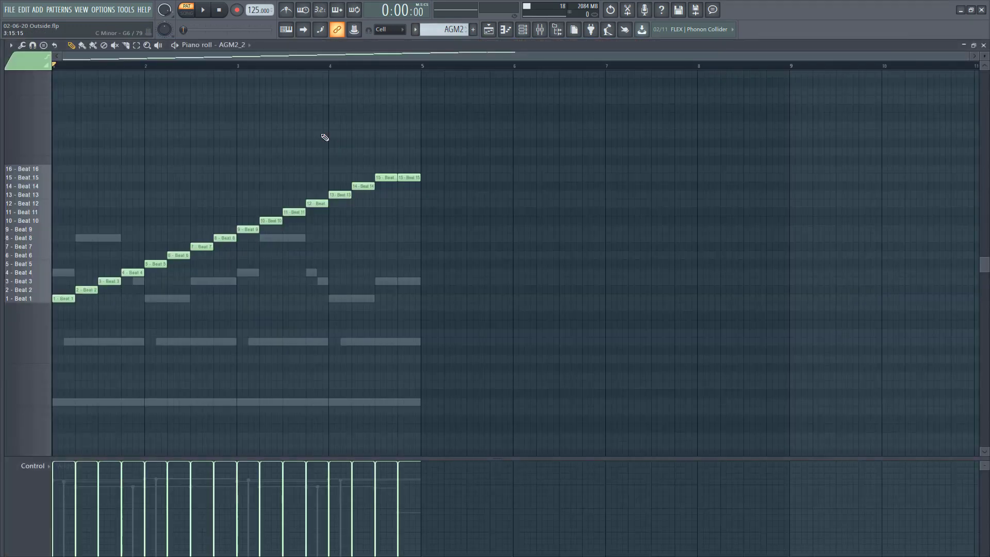
# Leave the AGM2_2 piano roll for the playlist and set a time selection over bars 9 to 17
pyautogui.click(984, 46)
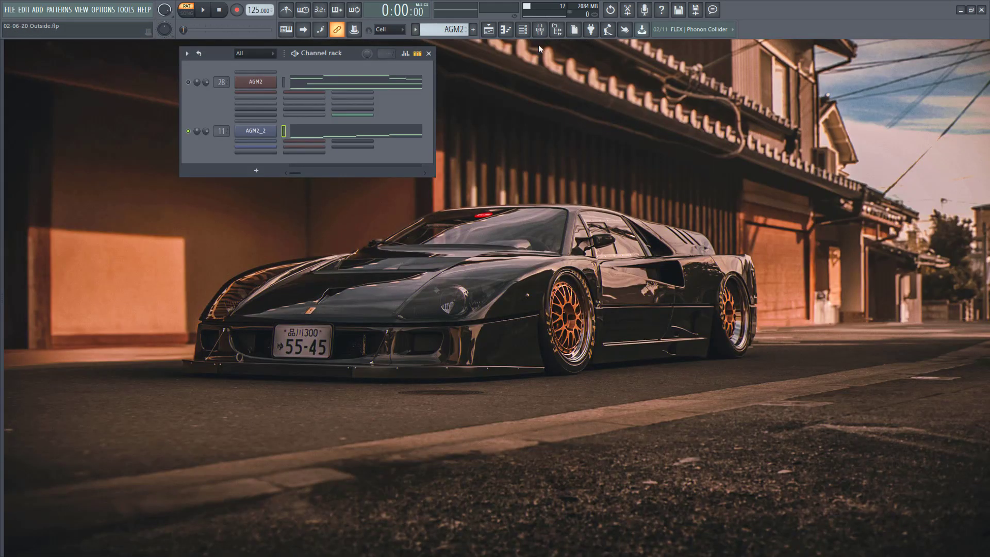
pyautogui.click(489, 30)
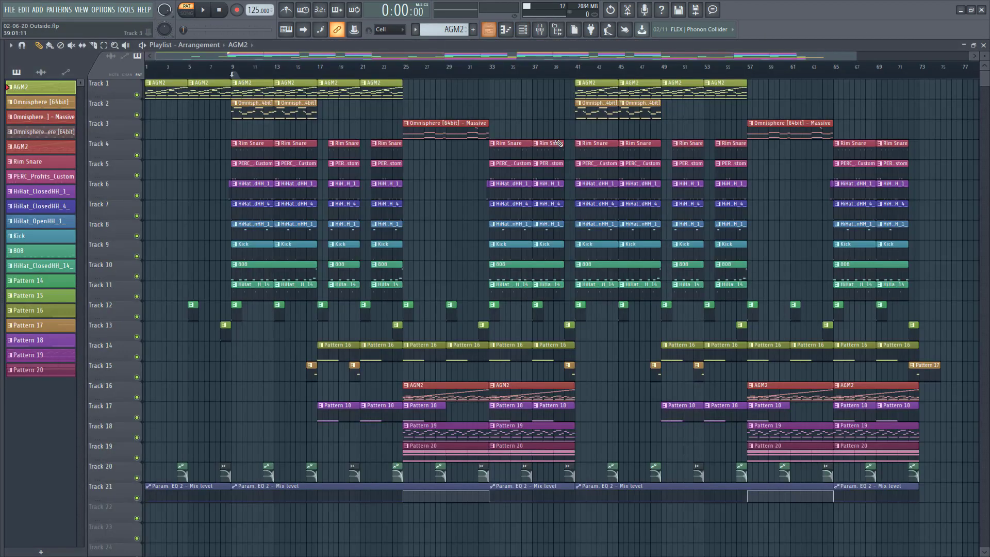
pyautogui.click(104, 45)
pyautogui.moveTo(312, 71)
pyautogui.mouseDown()
pyautogui.moveTo(281, 71)
pyautogui.moveTo(233, 98)
pyautogui.mouseUp()
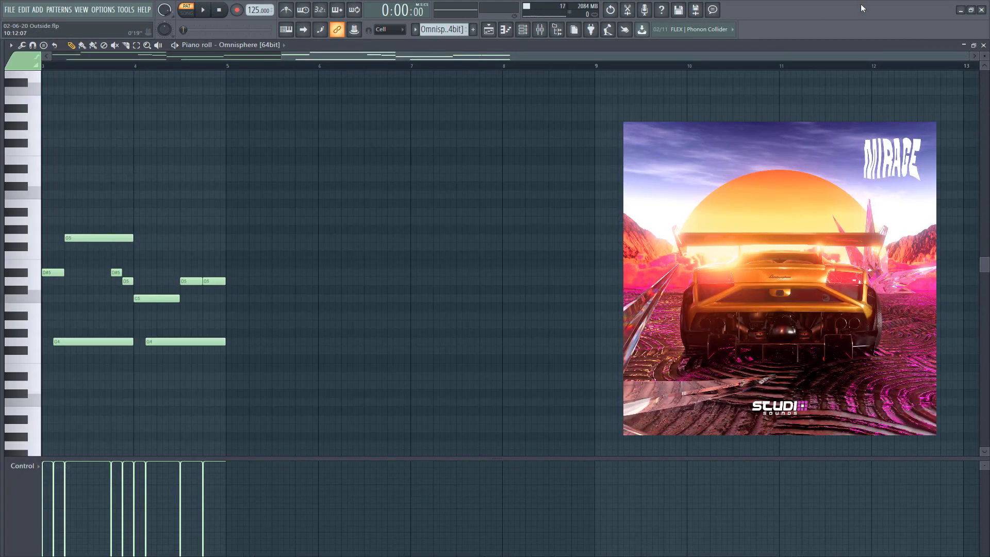
# Leave the piano roll and review the LD Business 1 patch loaded in Omnisphere
pyautogui.click(984, 46)
pyautogui.click(253, 83)
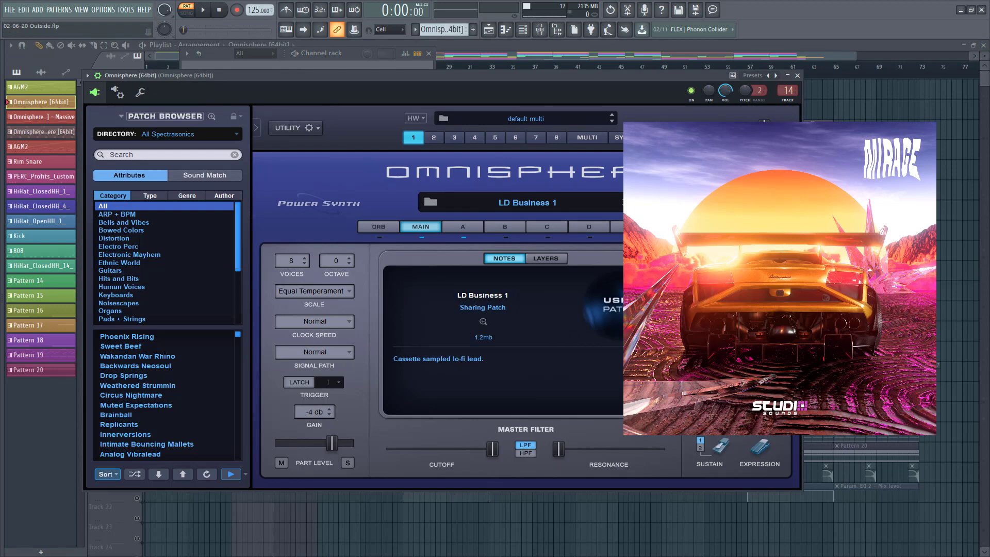
pyautogui.click(798, 76)
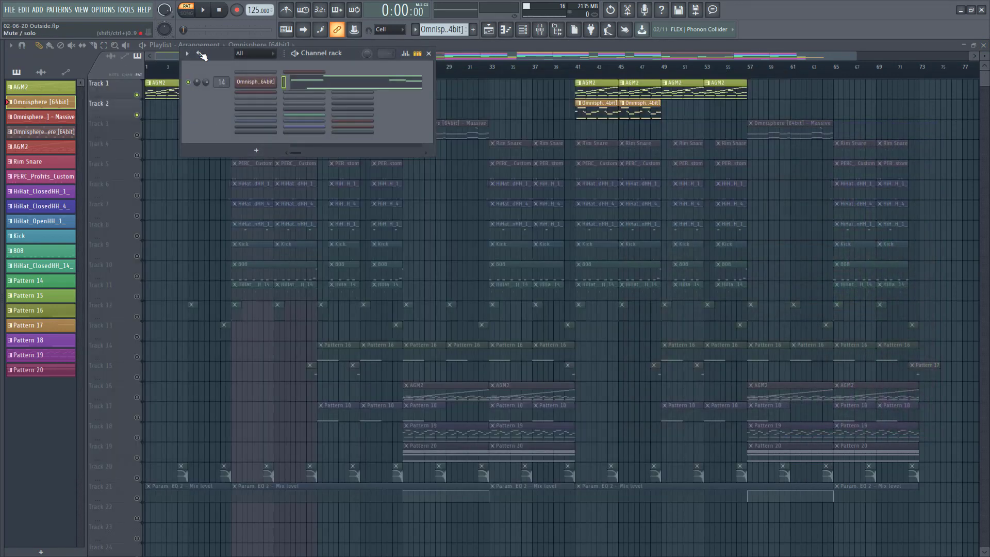
# Play the Omnisphere pattern while examining its lead notes in the piano roll, and stop playback
pyautogui.press('space')
pyautogui.click(338, 83)
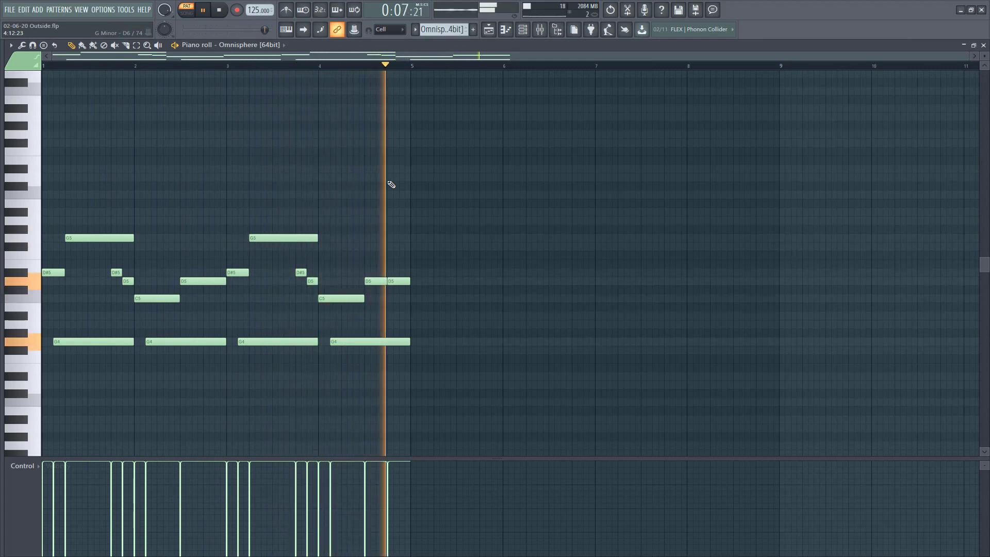
pyautogui.click(225, 13)
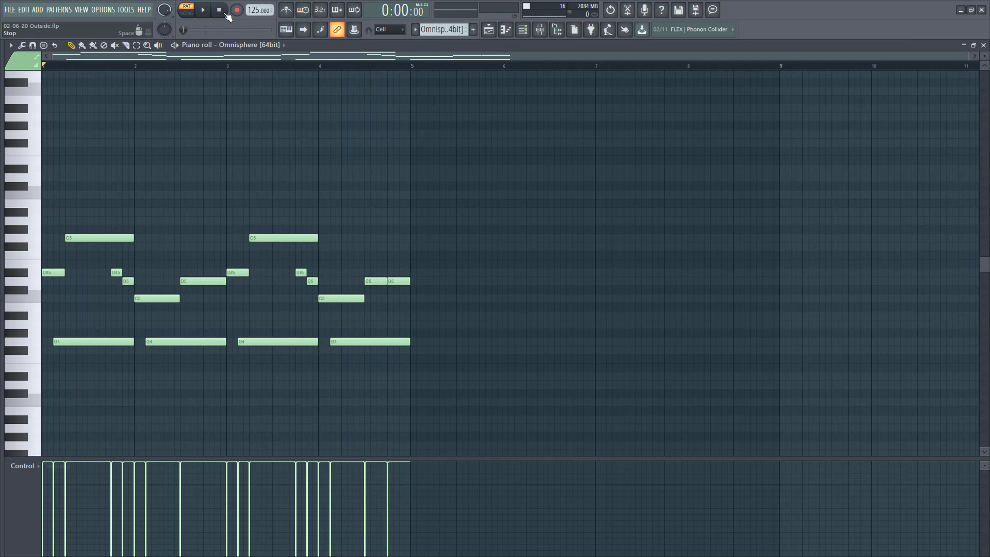
# Switch to the AGM2 pattern and examine the guitar notes in its piano roll for comparison with the Omnisphere lead
pyautogui.moveTo(432, 28); pyautogui.dragTo(432, 35)
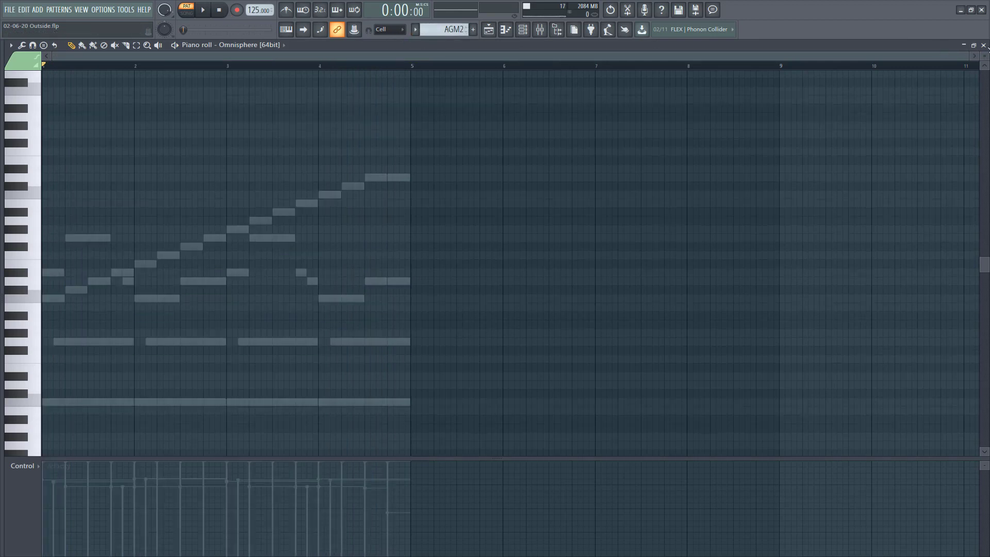
pyautogui.click(984, 45)
pyautogui.click(297, 96)
pyautogui.scroll(-3, 146, 270)
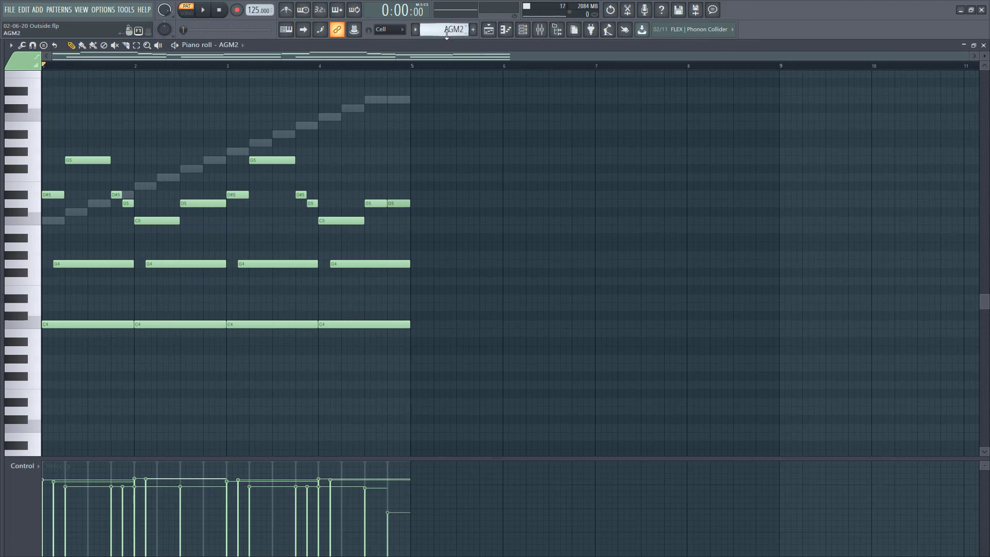
# Switch back to the Omnisphere pattern and recheck the synth's LD Business 1 patch
pyautogui.scroll(-1, 449, 31)
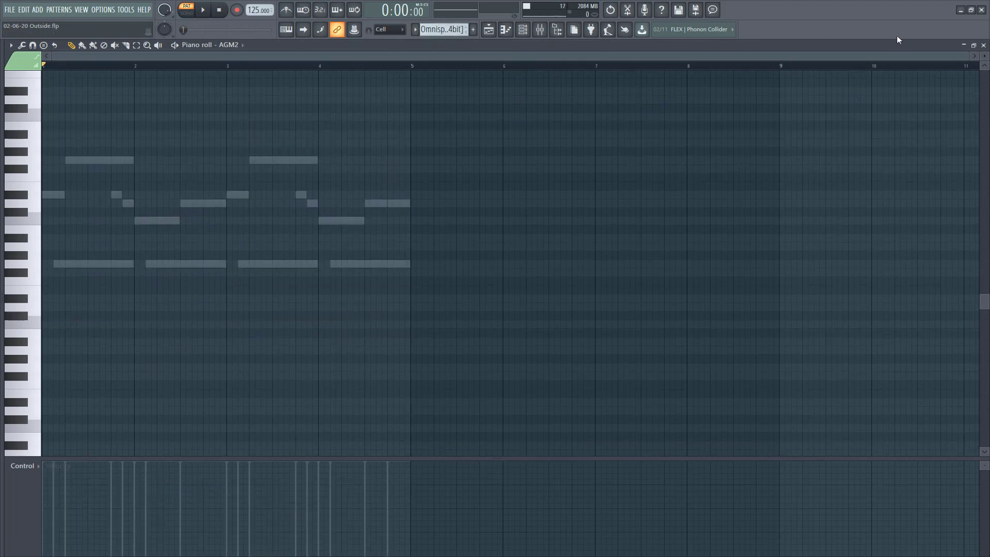
pyautogui.click(984, 44)
pyautogui.click(257, 90)
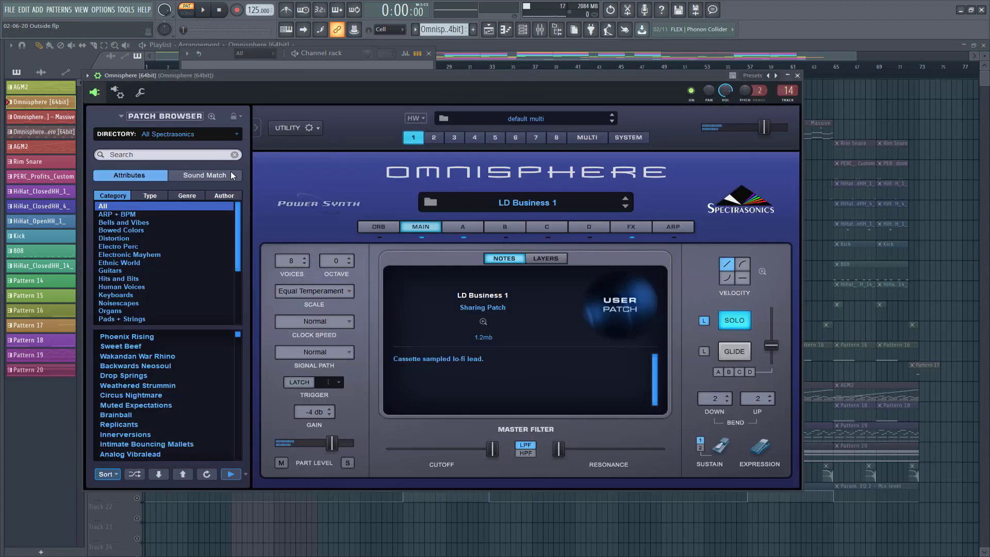
pyautogui.click(798, 75)
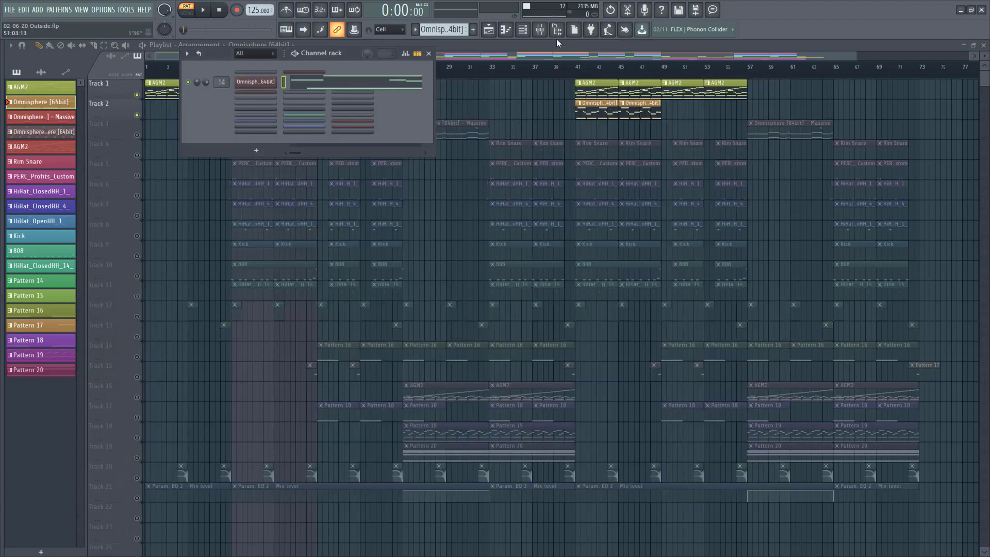
# Open Effectrix on the Omnisphere mixer track and play the pattern to hear its Vinyl effect sequence
pyautogui.click(540, 29)
pyautogui.click(898, 78)
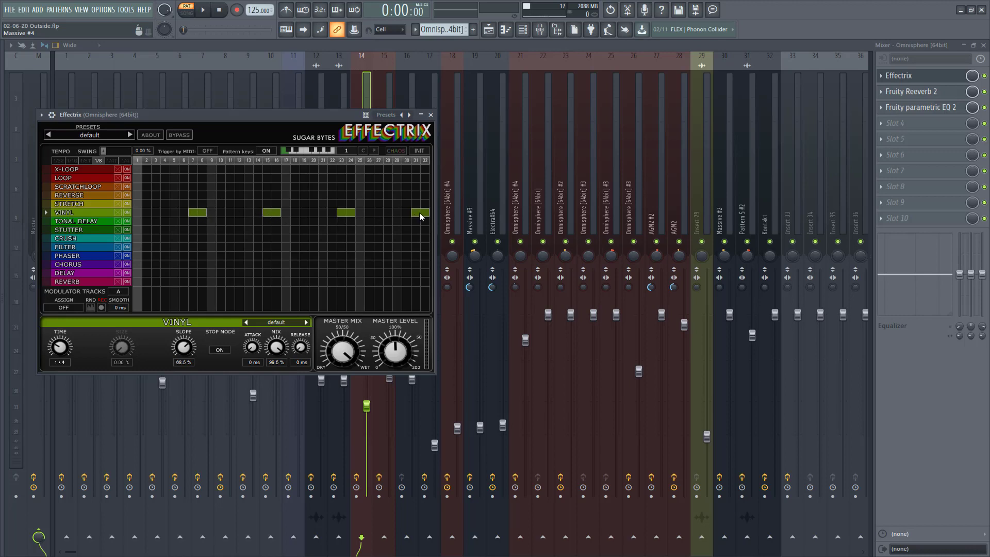
pyautogui.click(205, 12)
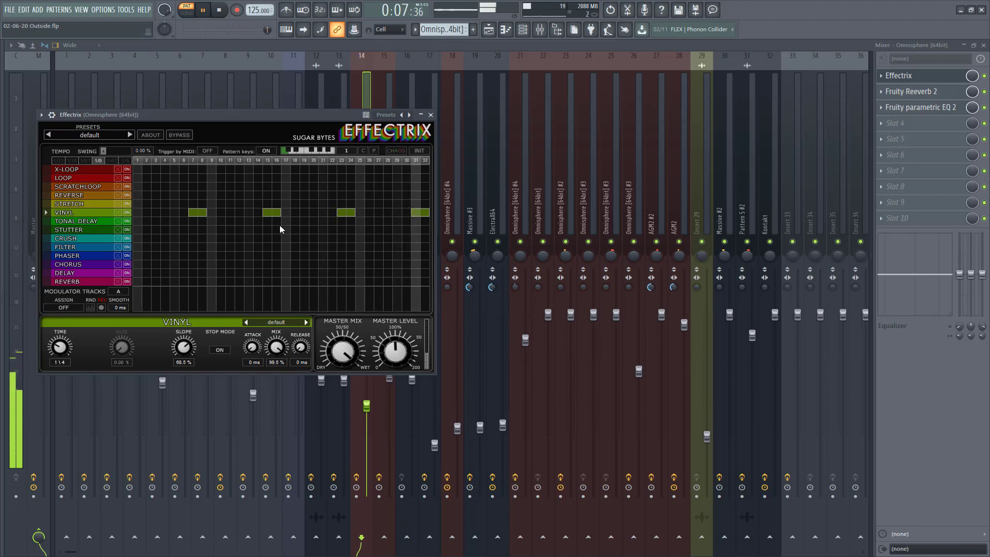
pyautogui.press('space')
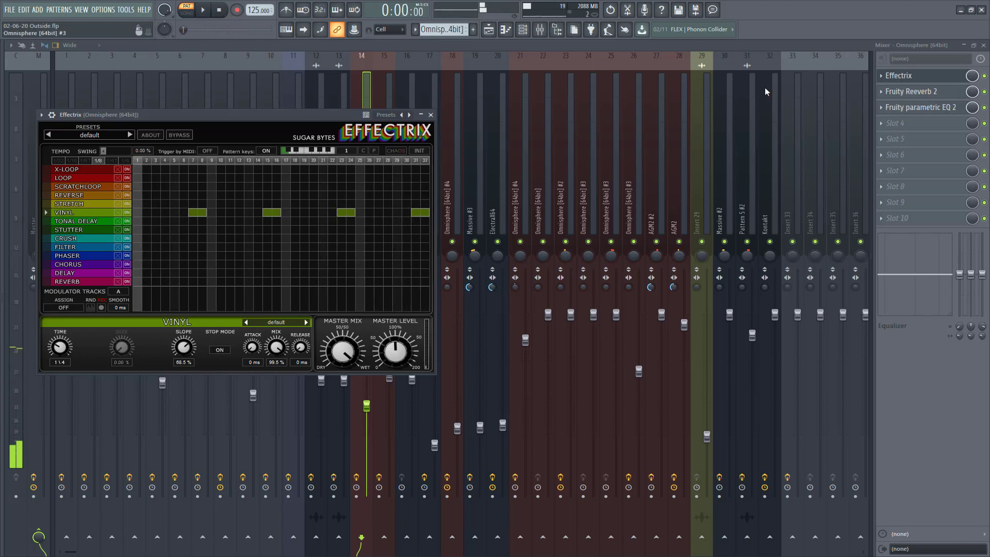
# Review Fruity Reeverb 2 and Fruity parametric EQ 2 on the Omnisphere mixer track, playing the pattern through the EQ
pyautogui.click(936, 92)
pyautogui.click(936, 92)
pyautogui.click(936, 92)
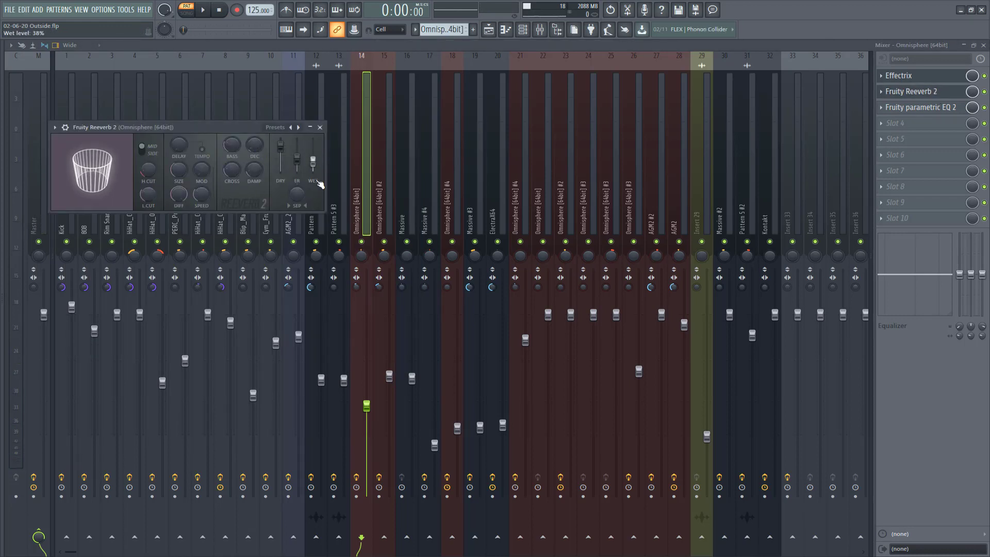
pyautogui.click(905, 108)
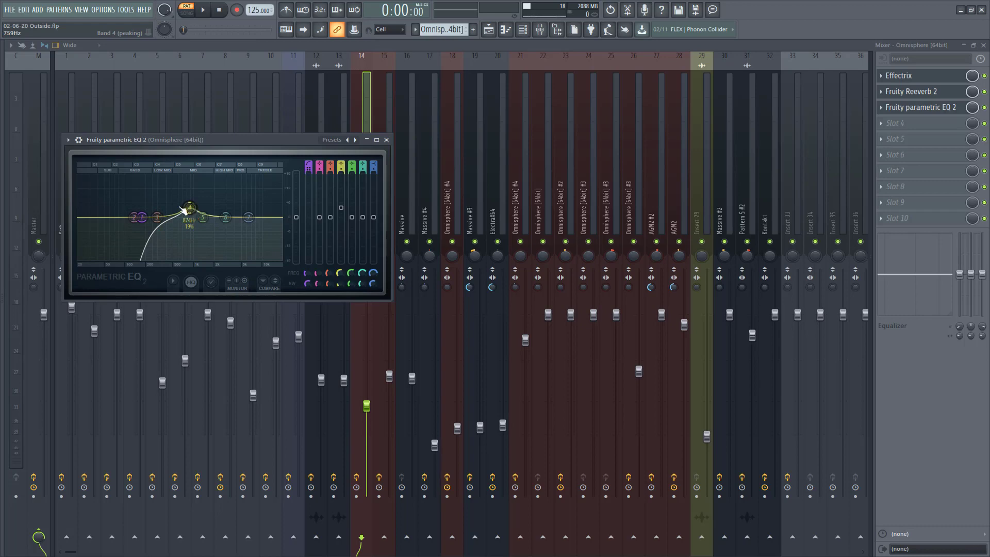
pyautogui.click(208, 18)
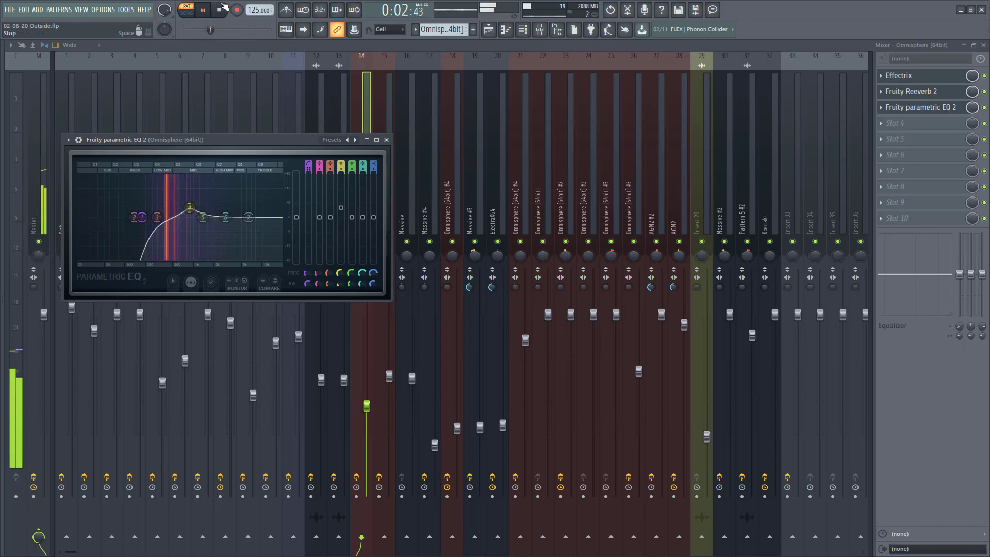
pyautogui.press('space')
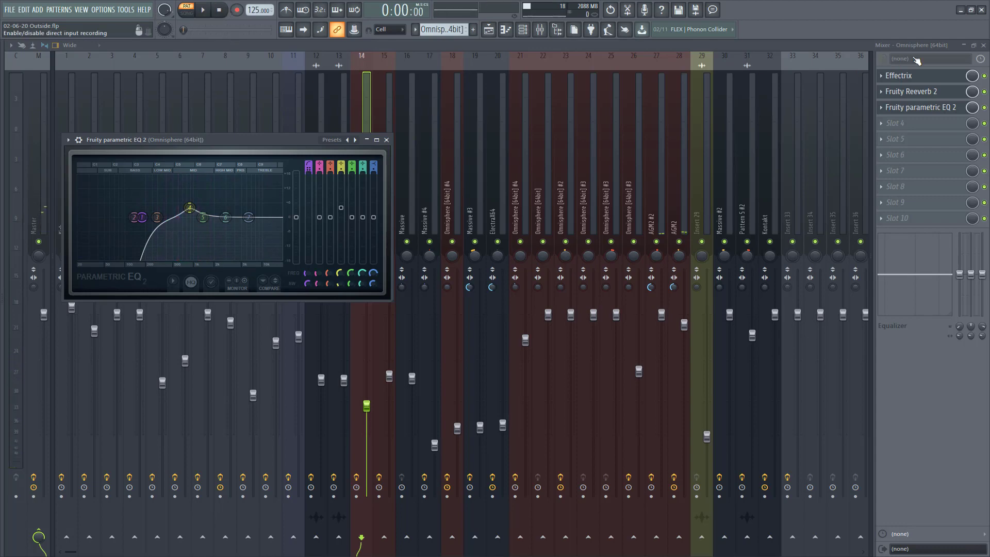
# Return to the playlist, switch to song mode and play the selected bars of the AGM2 and Omnisphere tracks
pyautogui.click(984, 45)
pyautogui.rightClick(518, 116)
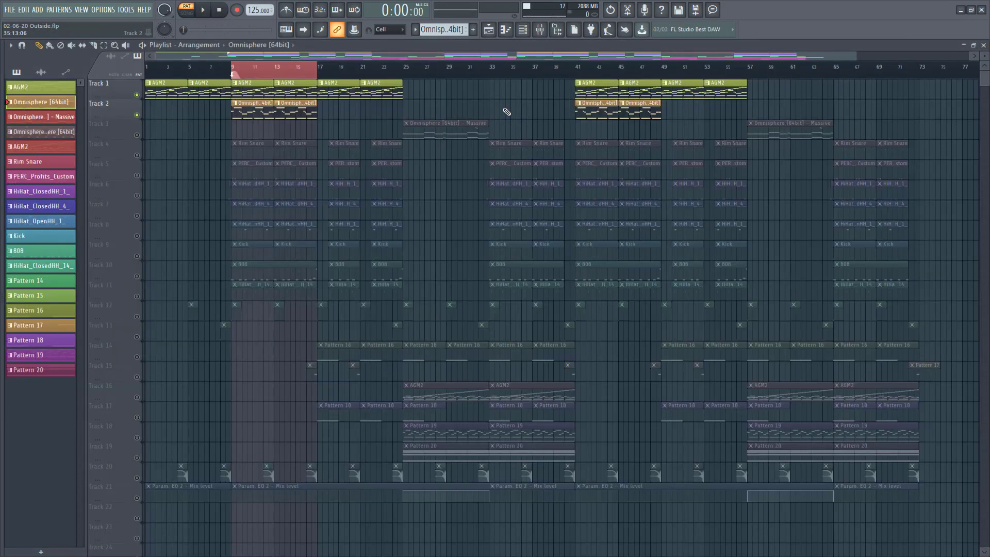
pyautogui.press('l')
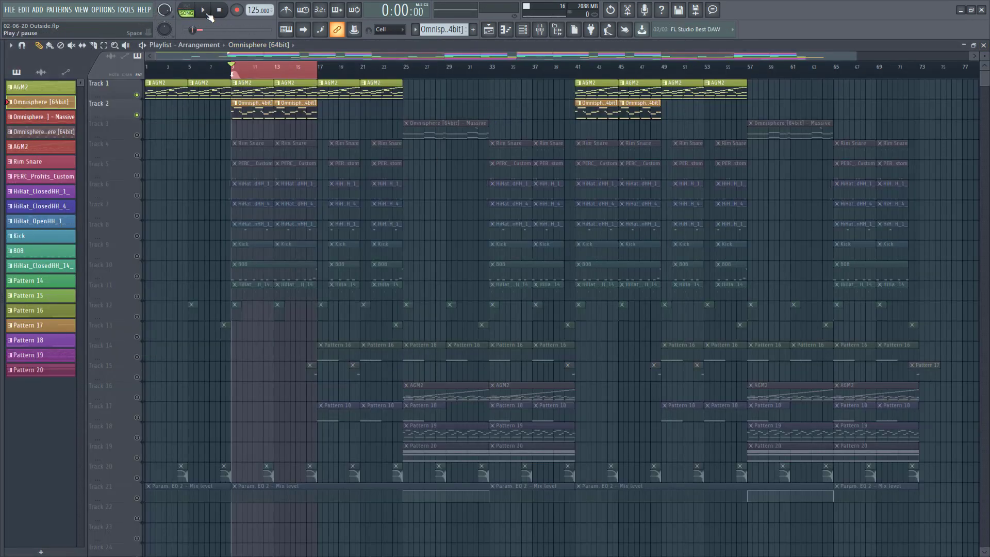
pyautogui.click(208, 14)
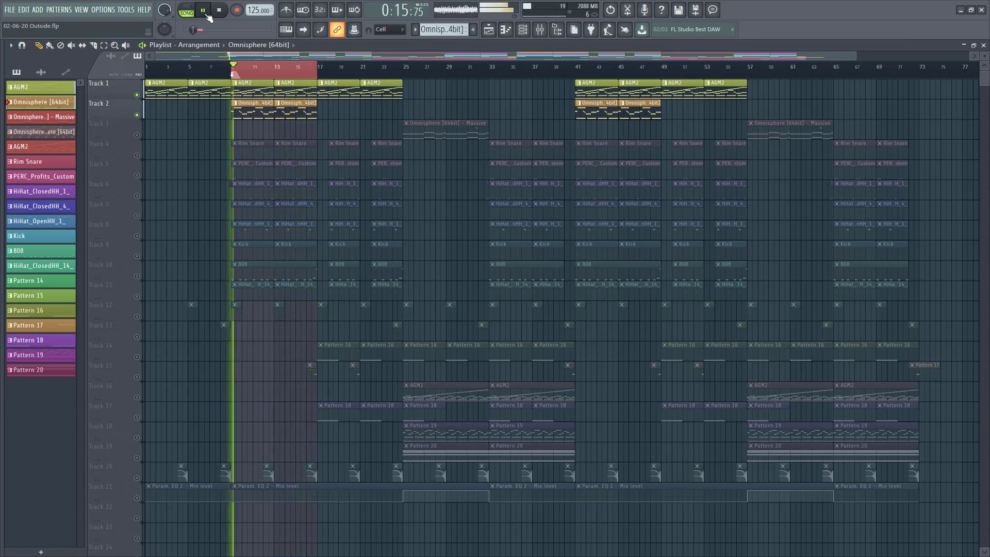
pyautogui.click(224, 10)
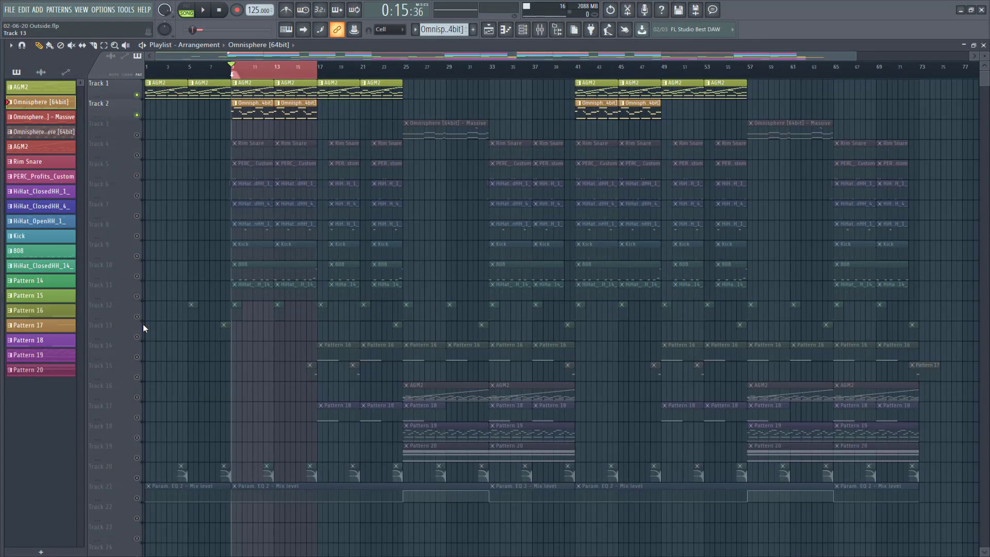
# Unmute Track 12 in the playlist and view Pattern 14's notes in the piano roll
pyautogui.click(137, 316)
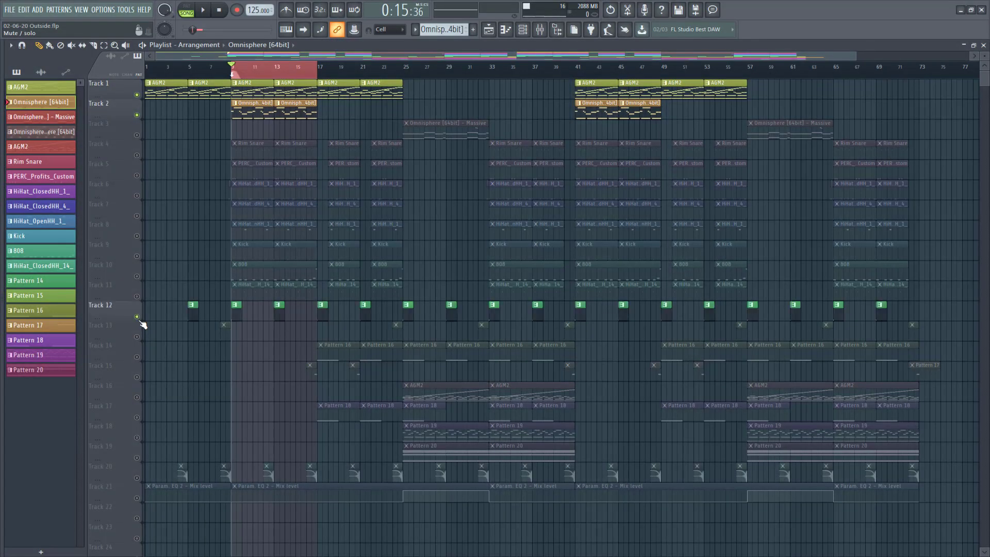
pyautogui.doubleClick(237, 311)
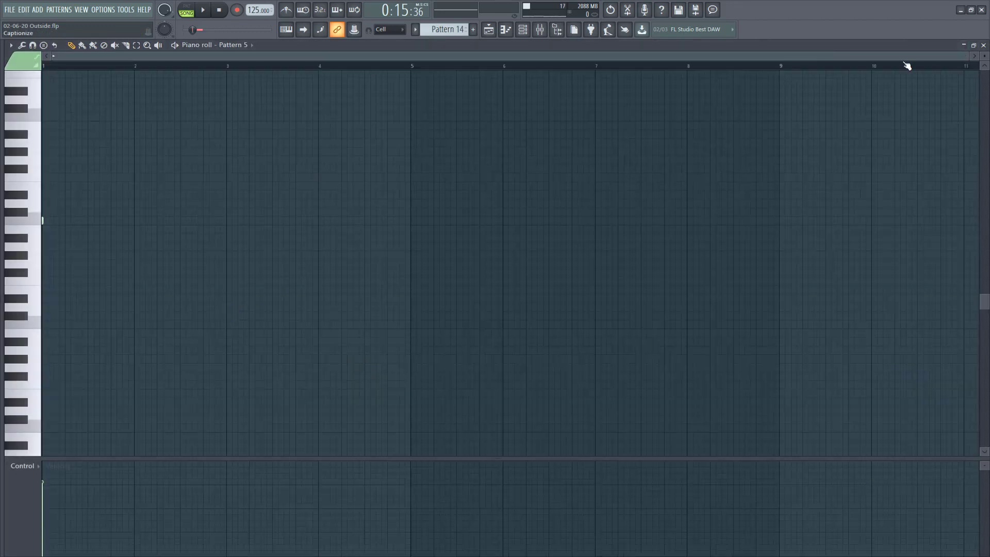
pyautogui.click(983, 44)
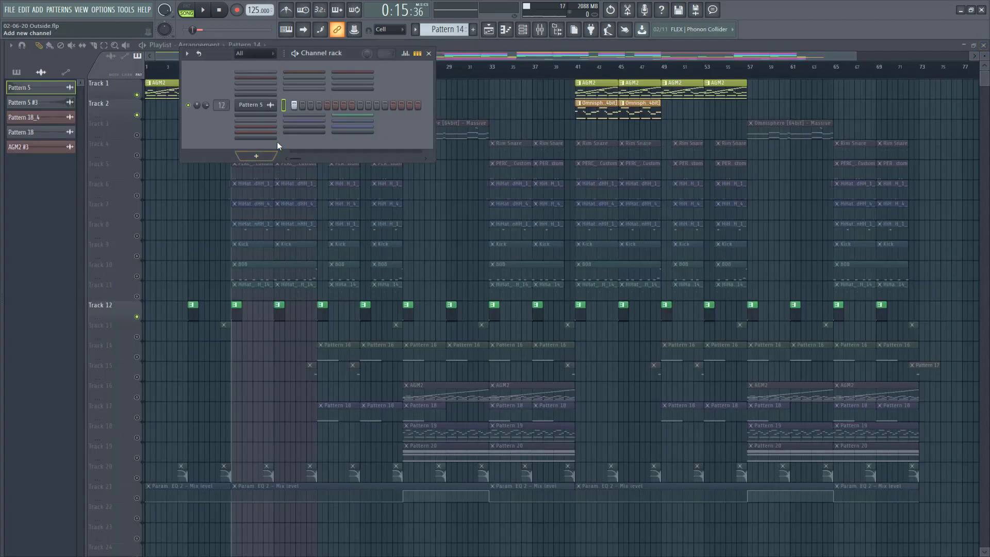
# Review the Pattern 5 channel's sample settings and play Pattern 14 on its own in pattern mode
pyautogui.click(258, 106)
pyautogui.click(186, 10)
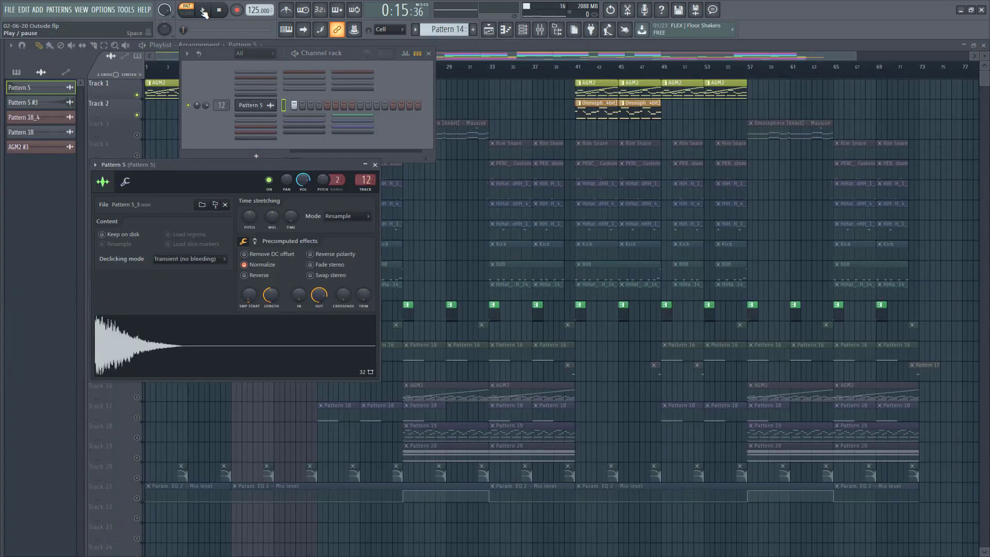
pyautogui.click(203, 10)
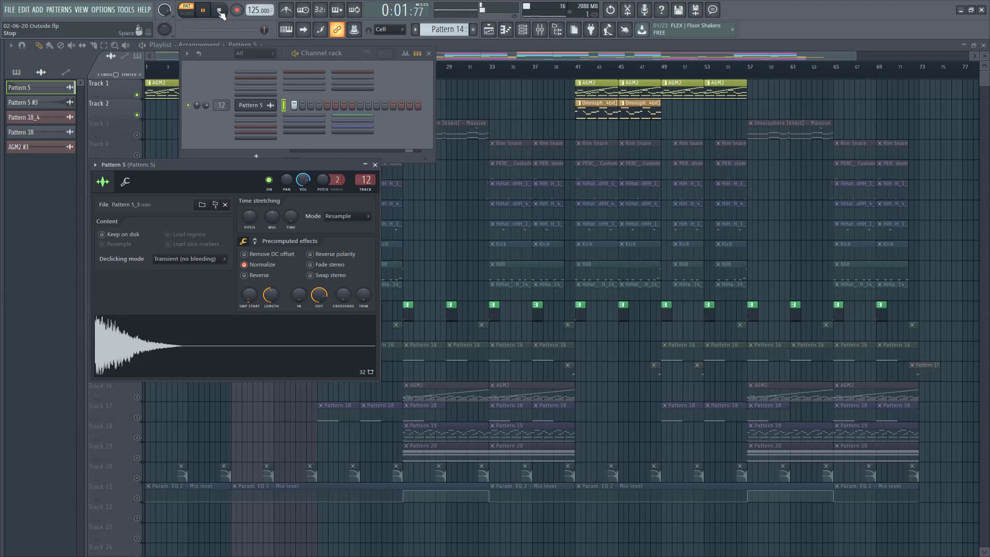
pyautogui.click(219, 10)
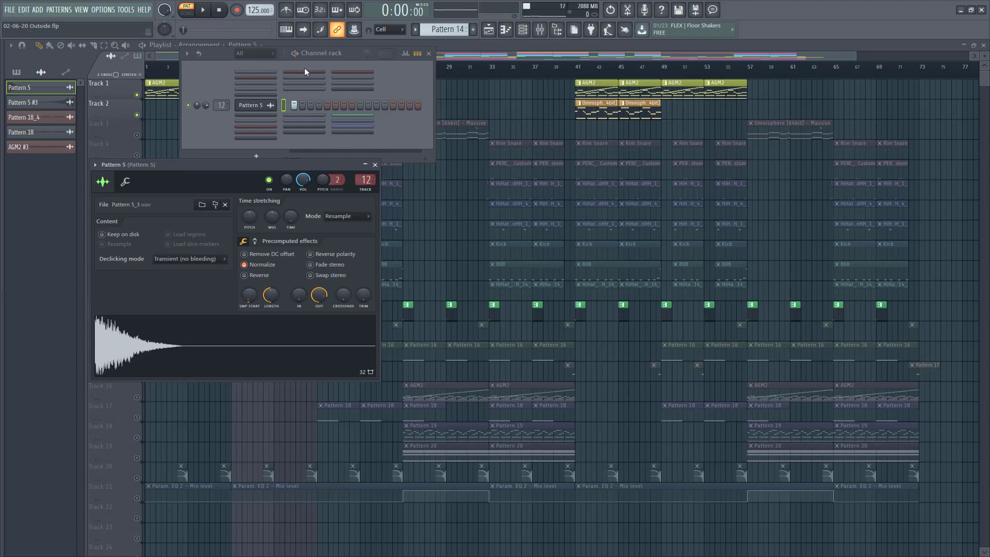
# Expand all channels in the channel rack and review the CH SLOW CHORDS preset in Massive #2
pyautogui.click(304, 71)
pyautogui.doubleClick(283, 79)
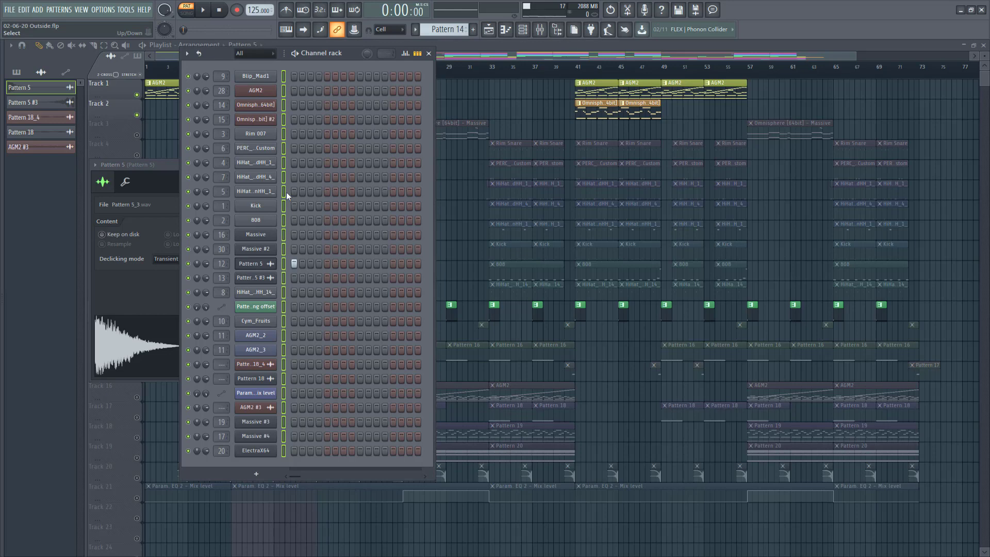
pyautogui.click(273, 251)
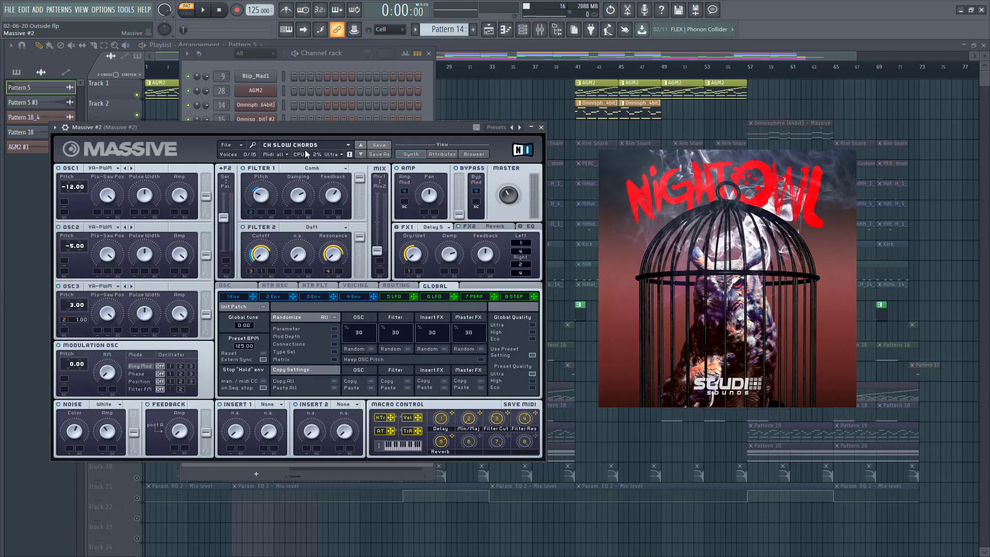
pyautogui.click(541, 127)
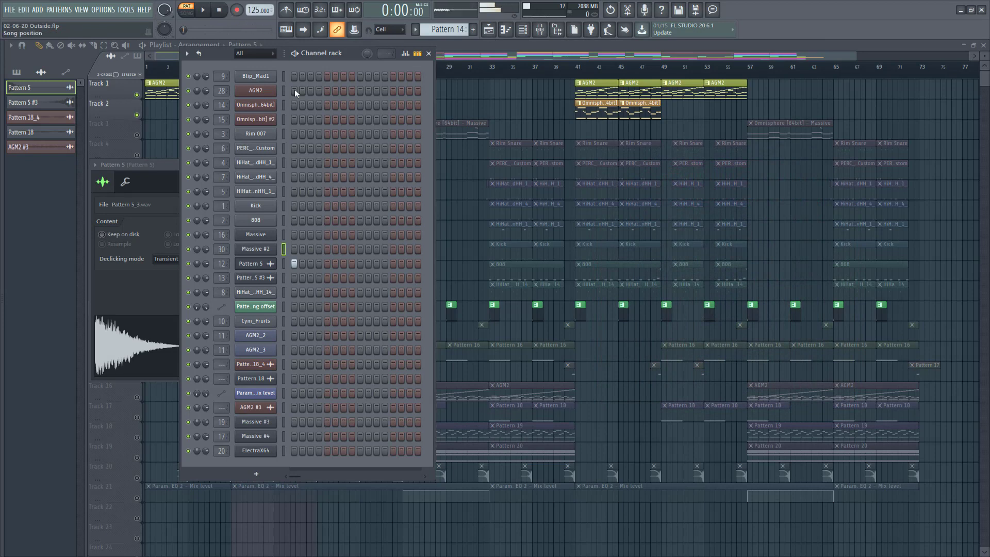
# View the pattern's audio-clip rendering options without rendering, and review the Pattern 5 sample settings again
pyautogui.click(59, 10)
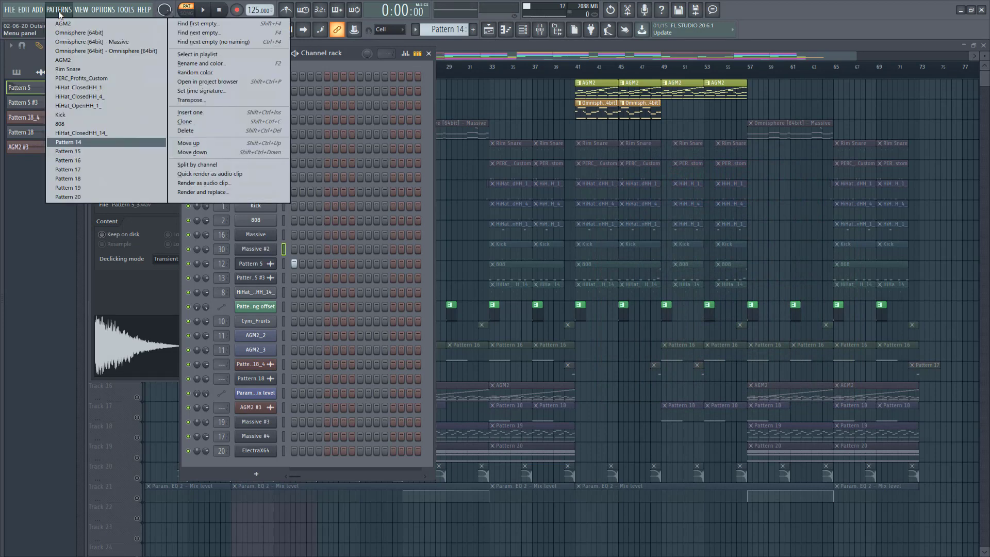
pyautogui.click(278, 265)
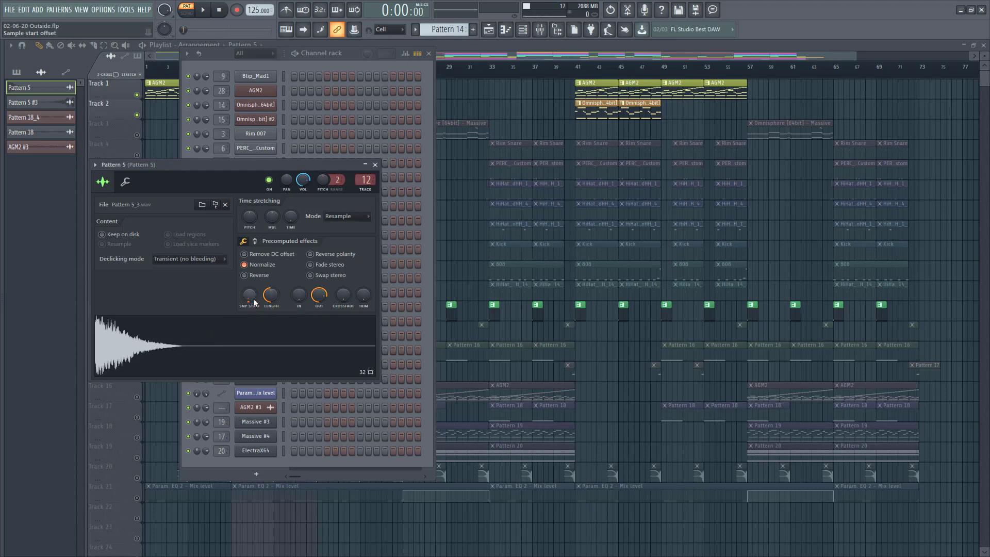
pyautogui.click(375, 165)
# Return to the playlist in song mode and place the playhead at bar 8, just before the selected section
pyautogui.rightClick(454, 225)
pyautogui.moveTo(243, 72); pyautogui.dragTo(220, 68)
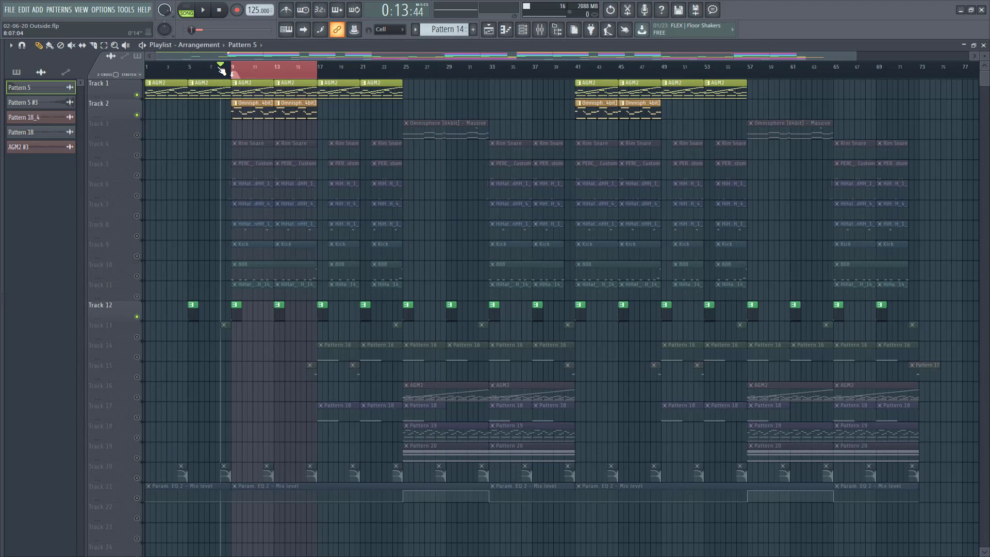
# Play the selected section from just before bar 9, with the chord layer on Track 12 active, and stop playback
pyautogui.click(208, 14)
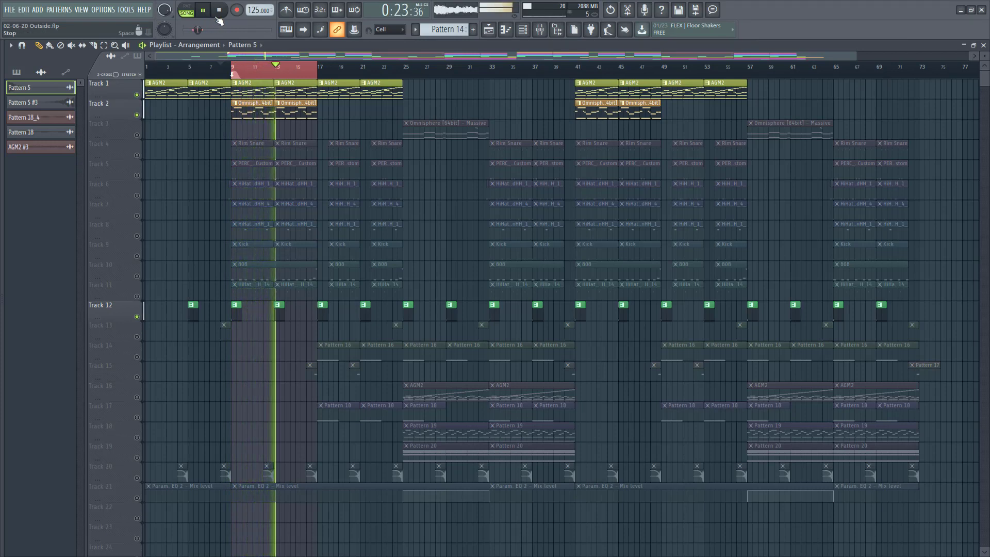
pyautogui.click(221, 10)
pyautogui.click(222, 11)
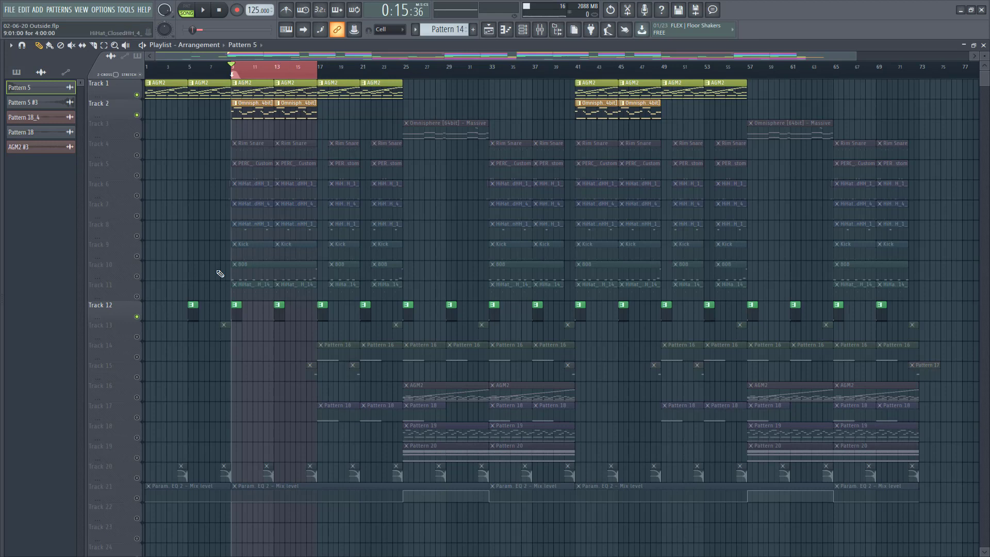
# Unmute Track 20, open the Pattern 5 #3 clip's sample settings, and set its time-stretch length to 1 bar
pyautogui.click(136, 478)
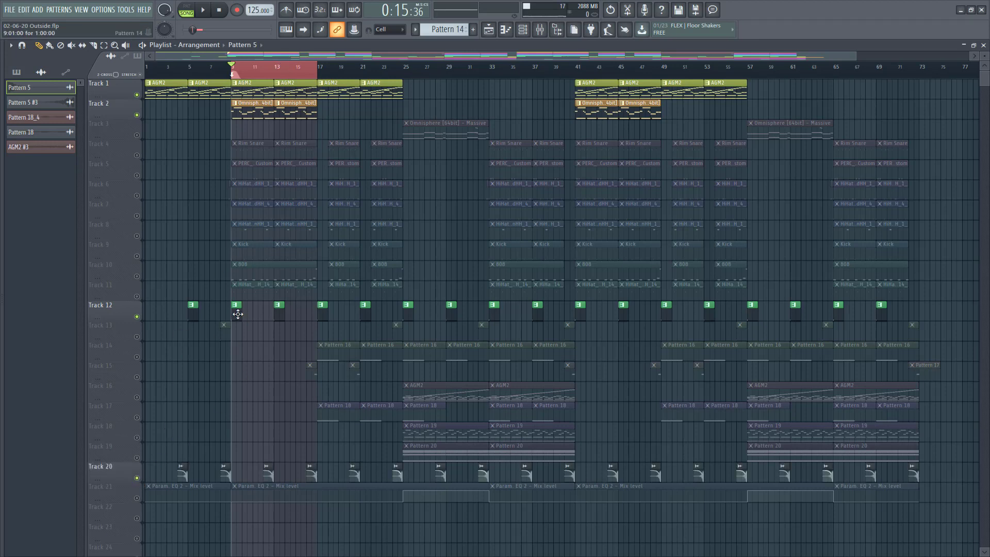
pyautogui.doubleClick(228, 467)
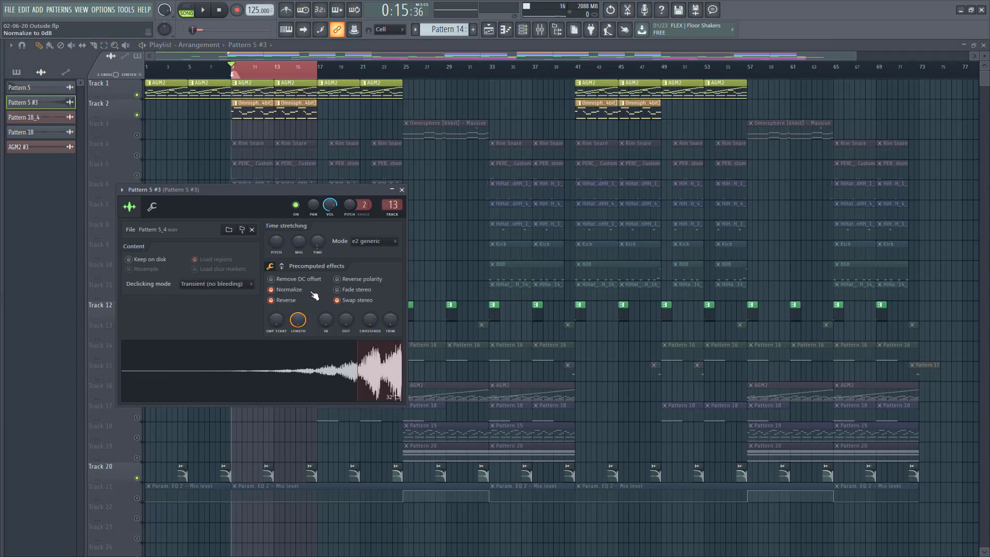
pyautogui.rightClick(318, 242)
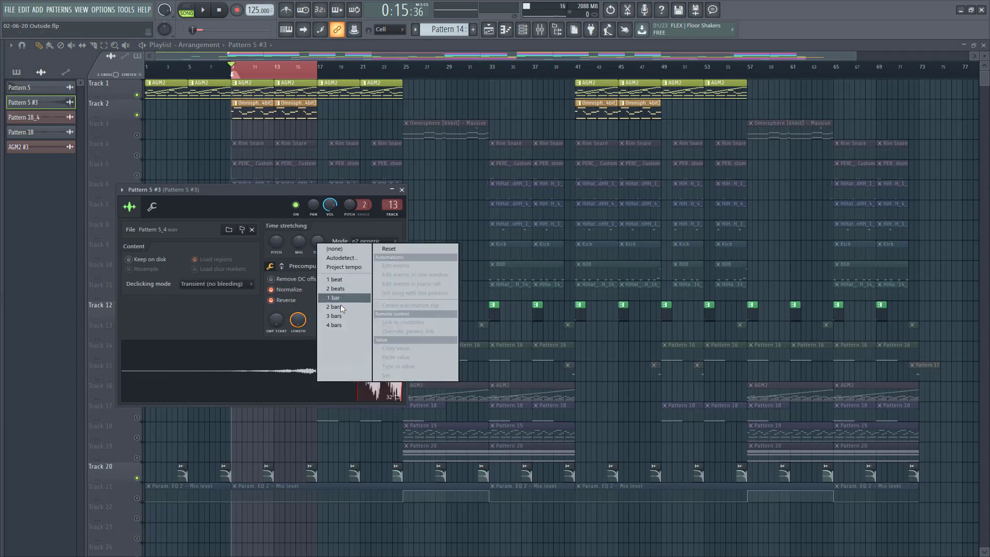
pyautogui.click(339, 299)
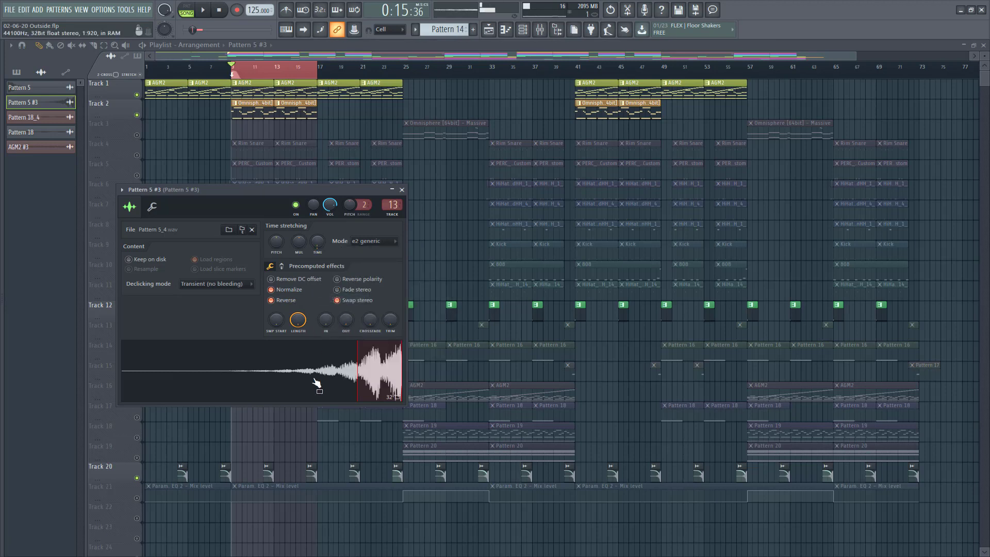
# Review the Fruity delay 2 settings on the Pattern 5 #3 mixer track and return to the playlist
pyautogui.click(540, 29)
pyautogui.click(917, 92)
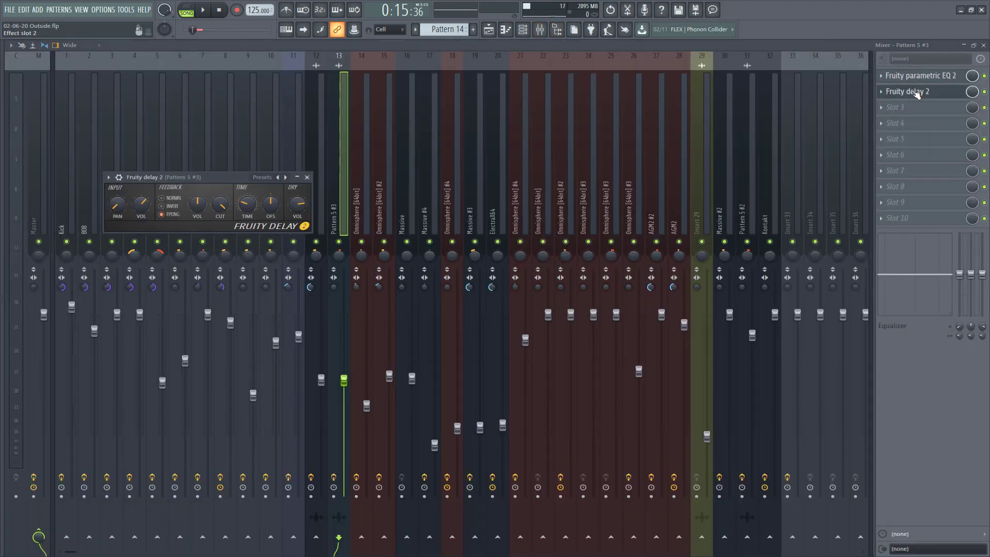
pyautogui.click(984, 46)
pyautogui.rightClick(183, 132)
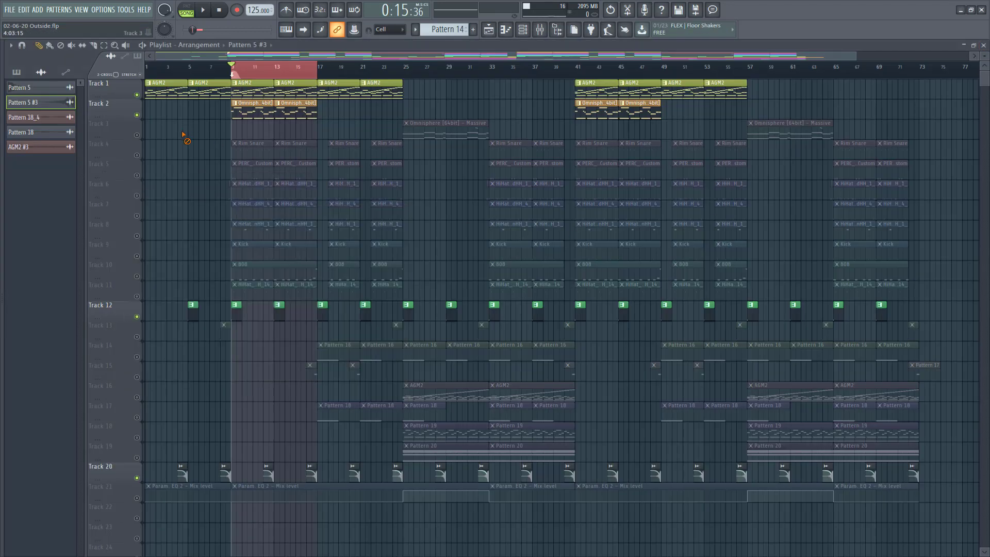
# Play the arrangement from bar 8 to hear the reversed Track 20 clips, and stop playback
pyautogui.click(220, 67)
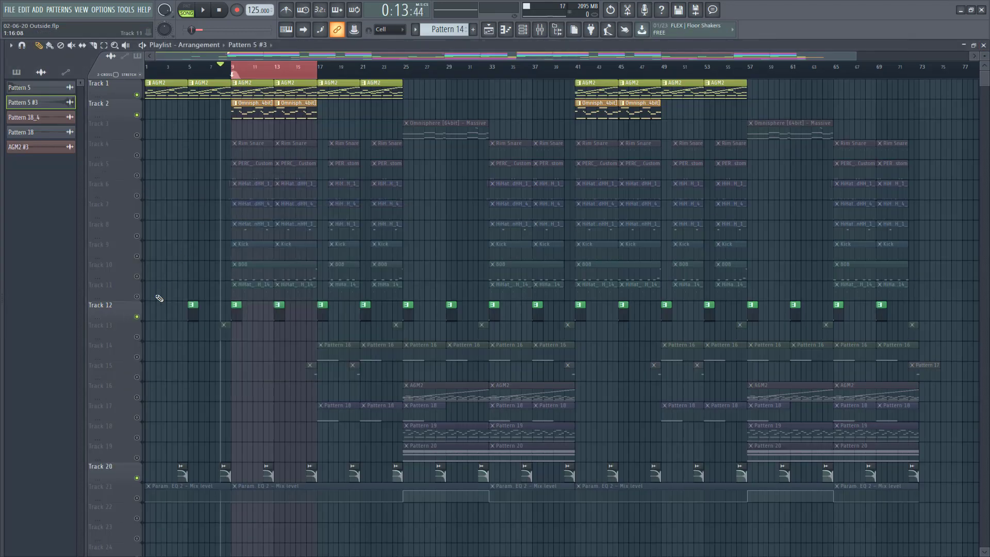
pyautogui.click(205, 16)
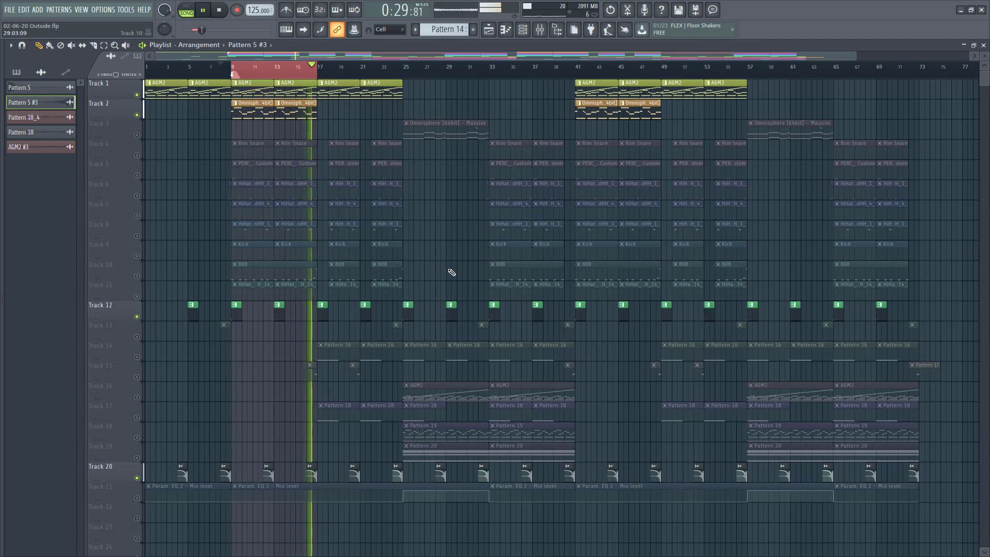
pyautogui.press('space')
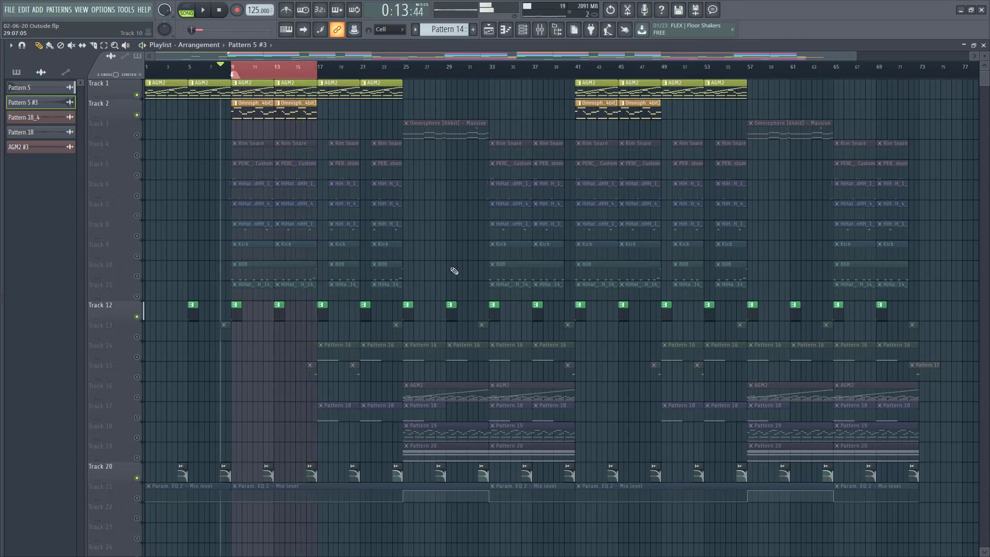
pyautogui.press('KP_Divide')
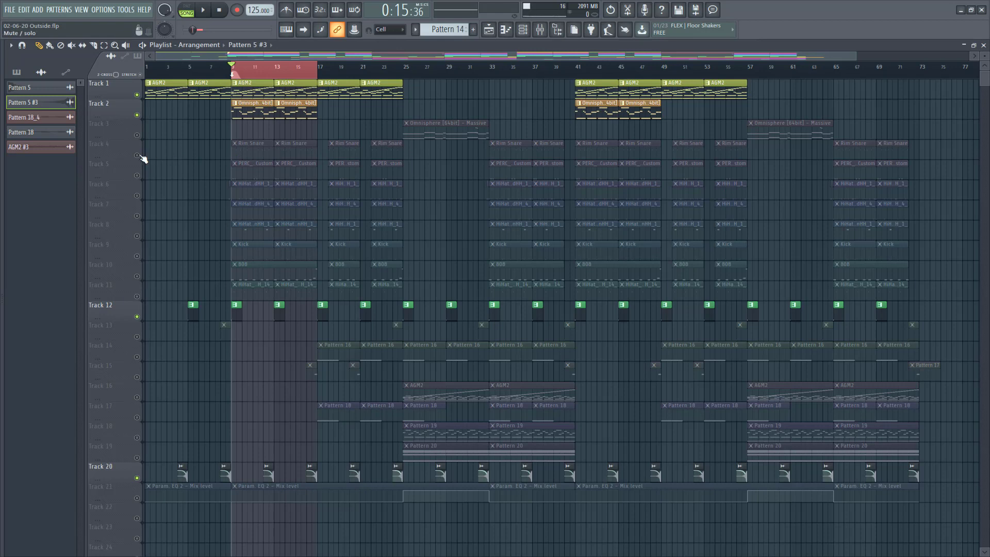
# Open the Rim Snare pattern's notes from its first bar, play them with the song, and return to the playlist
pyautogui.doubleClick(261, 150)
pyautogui.moveTo(330, 55); pyautogui.dragTo(98, 56)
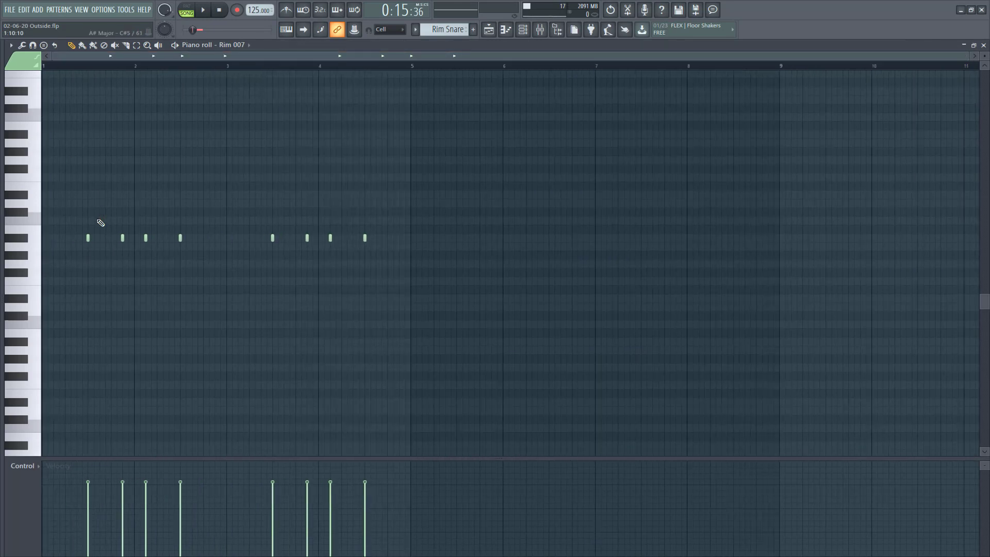
pyautogui.click(88, 237)
pyautogui.click(211, 11)
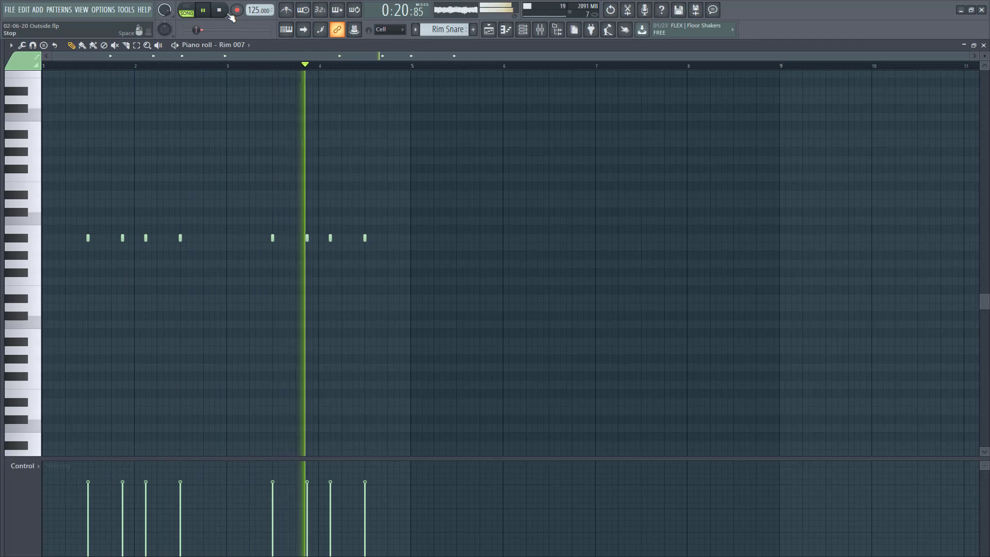
pyautogui.click(230, 15)
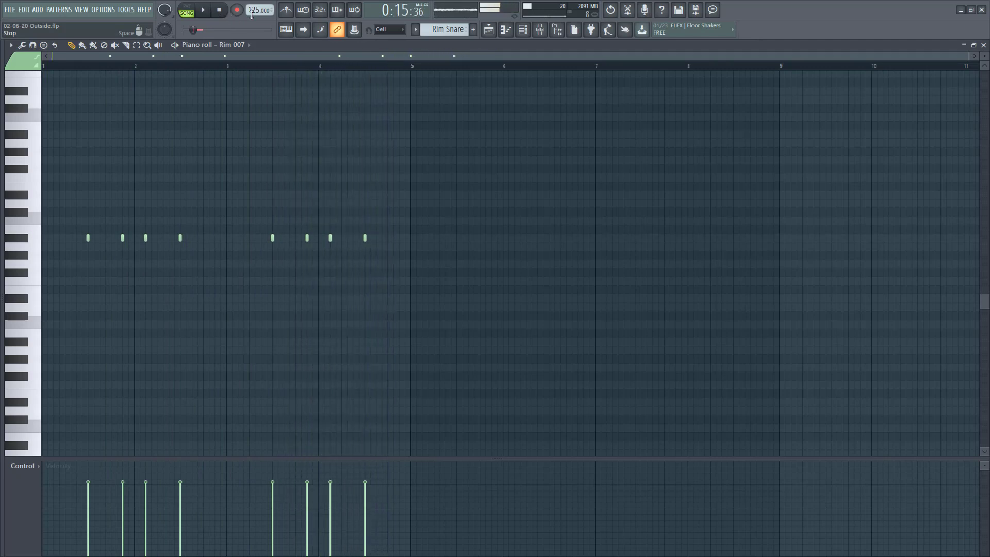
pyautogui.click(972, 46)
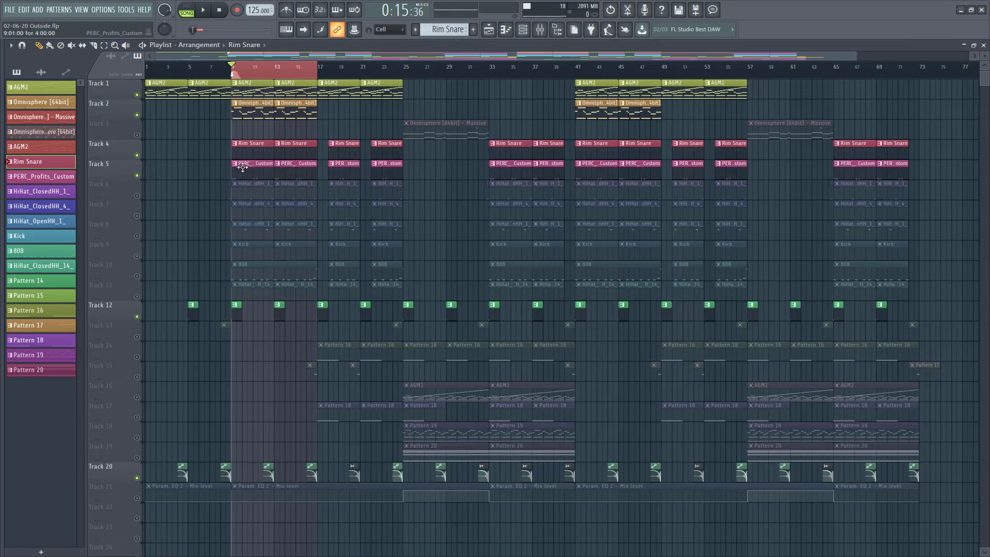
# Open the PERC_Profits_Custom pattern's notes from its first bar and play them with the song
pyautogui.doubleClick(237, 163)
pyautogui.moveTo(334, 60); pyautogui.dragTo(131, 54)
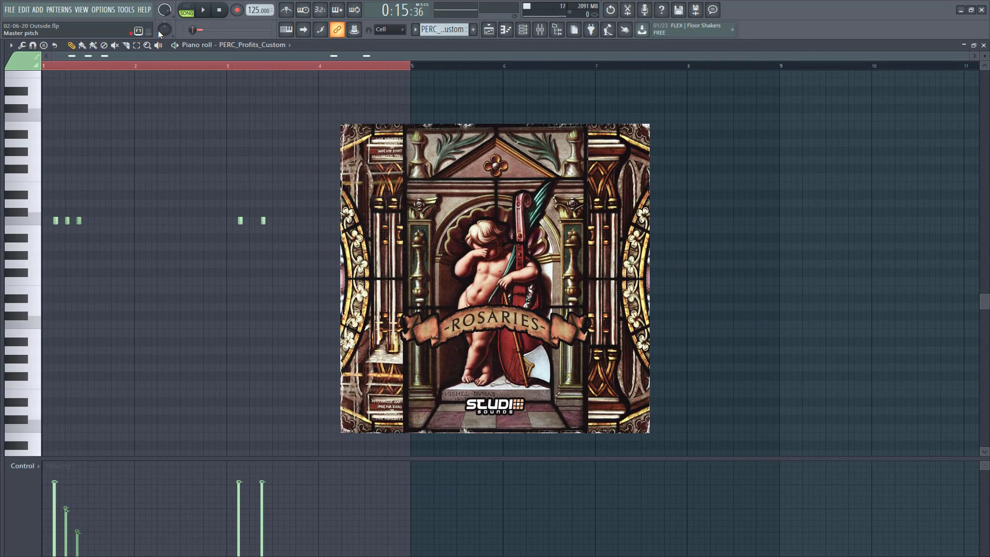
pyautogui.click(206, 12)
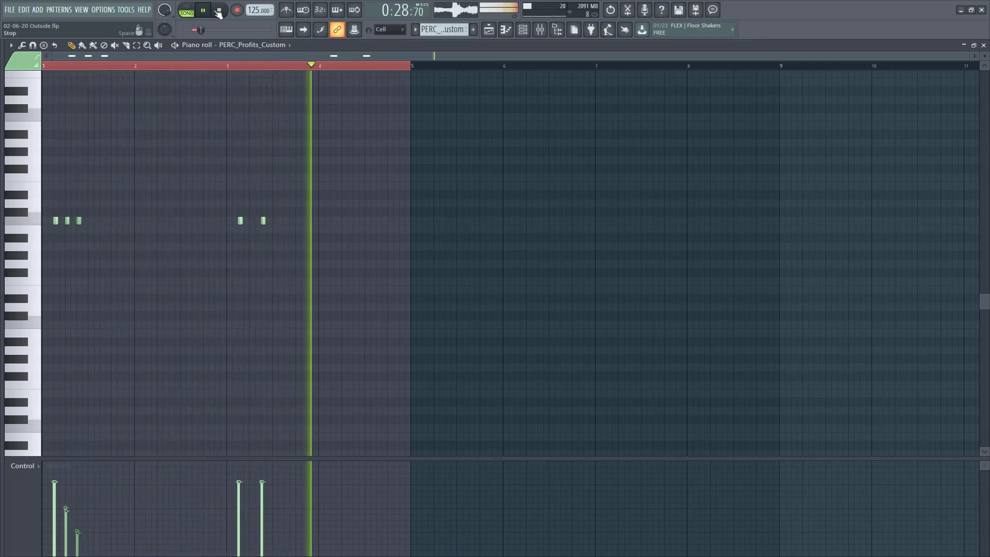
pyautogui.click(221, 11)
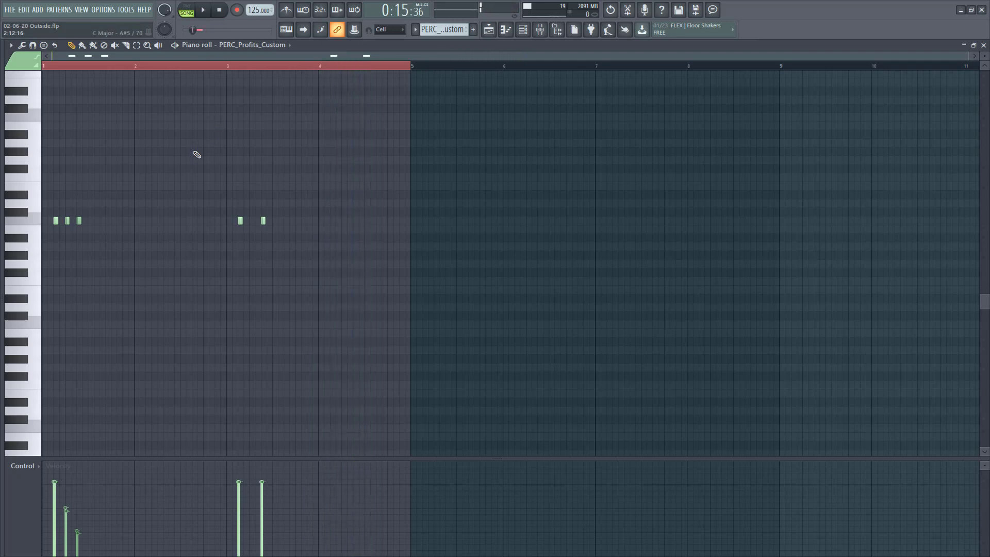
# Try the Flam tool with different time offsets and the Before option on a temporary percussion note, and remove that note
pyautogui.click(66, 204)
pyautogui.click(11, 45)
pyautogui.moveTo(31, 76)
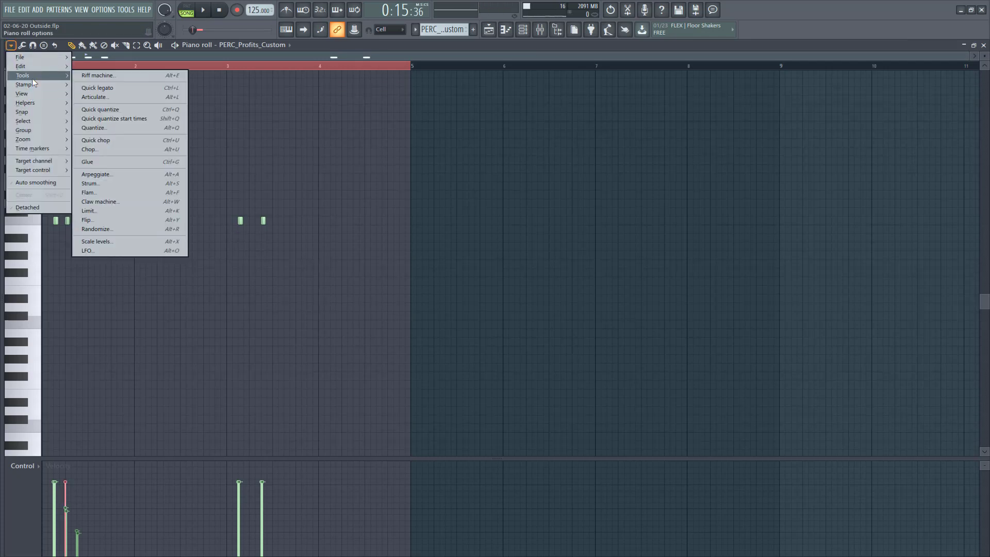
pyautogui.click(118, 192)
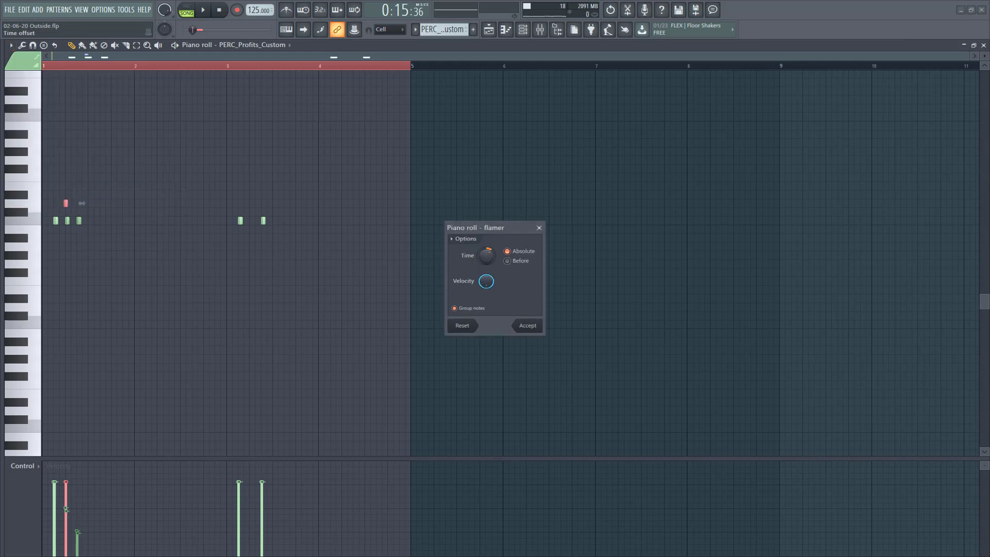
pyautogui.moveTo(486, 256); pyautogui.dragTo(486, 250)
pyautogui.moveTo(486, 256); pyautogui.dragTo(487, 248)
pyautogui.click(507, 261)
pyautogui.moveTo(487, 255); pyautogui.dragTo(487, 243)
pyautogui.click(507, 260)
pyautogui.click(539, 227)
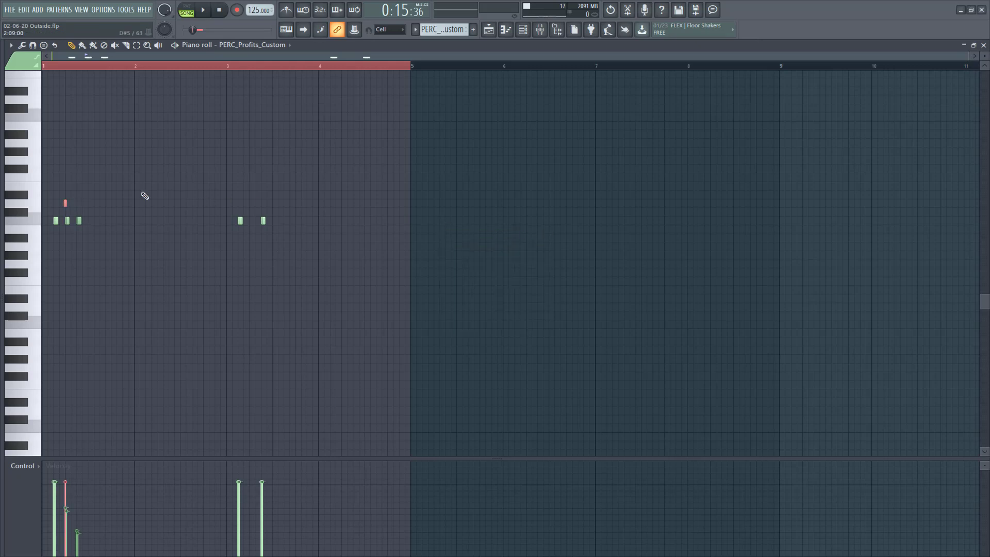
pyautogui.rightClick(65, 203)
# Return to the playlist, review the HiHat_ClosedHH_1_ pattern's notes from the first bar, and play them with the song
pyautogui.click(983, 45)
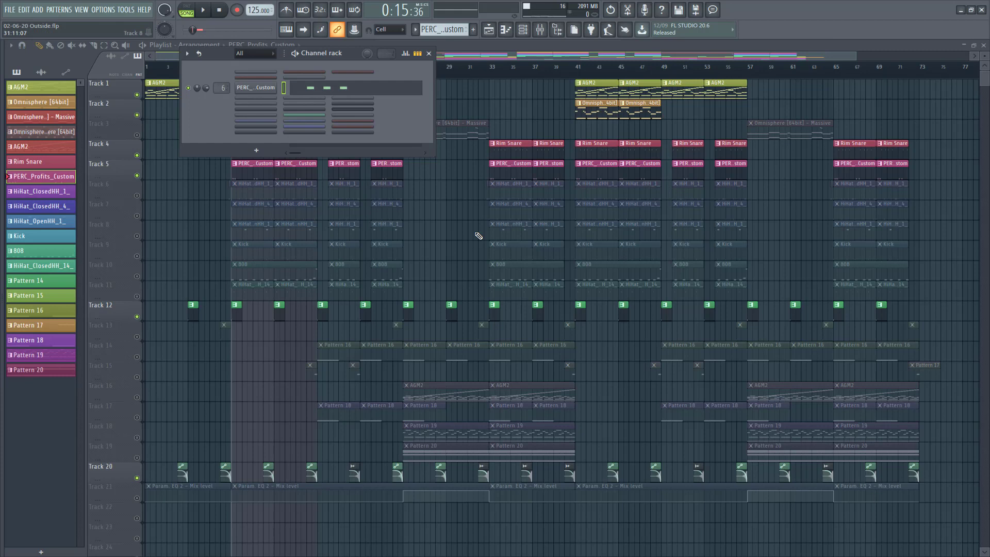
pyautogui.press('F6')
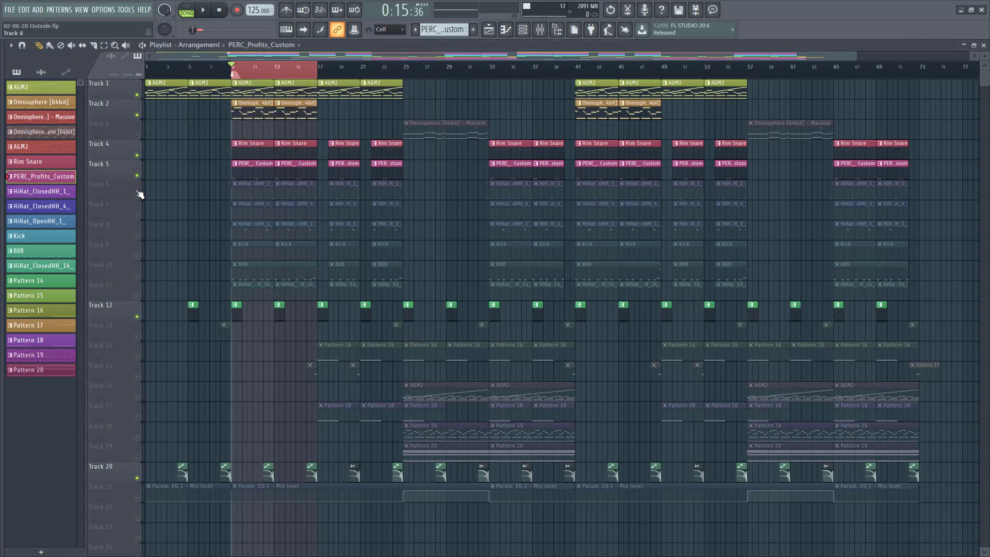
pyautogui.doubleClick(250, 189)
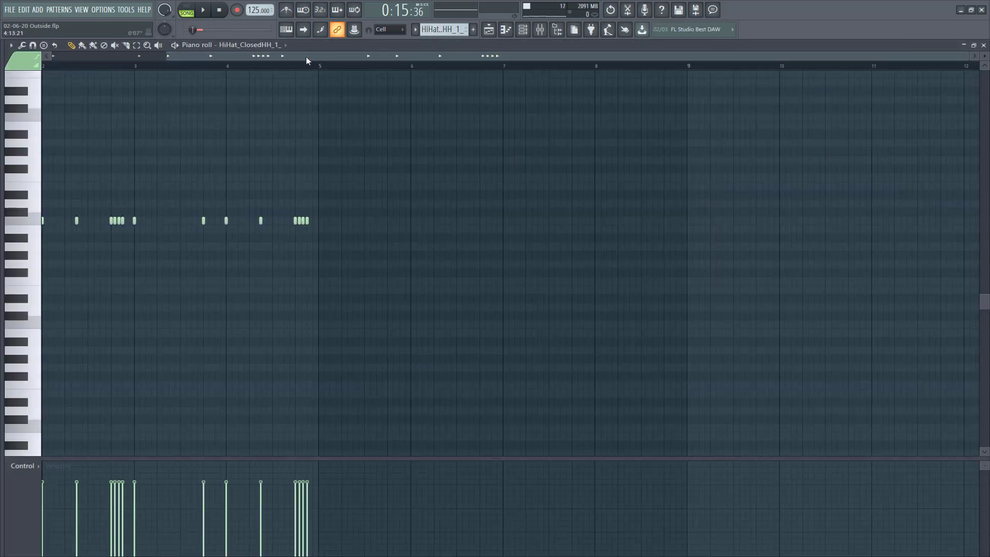
pyautogui.moveTo(306, 58); pyautogui.dragTo(71, 97)
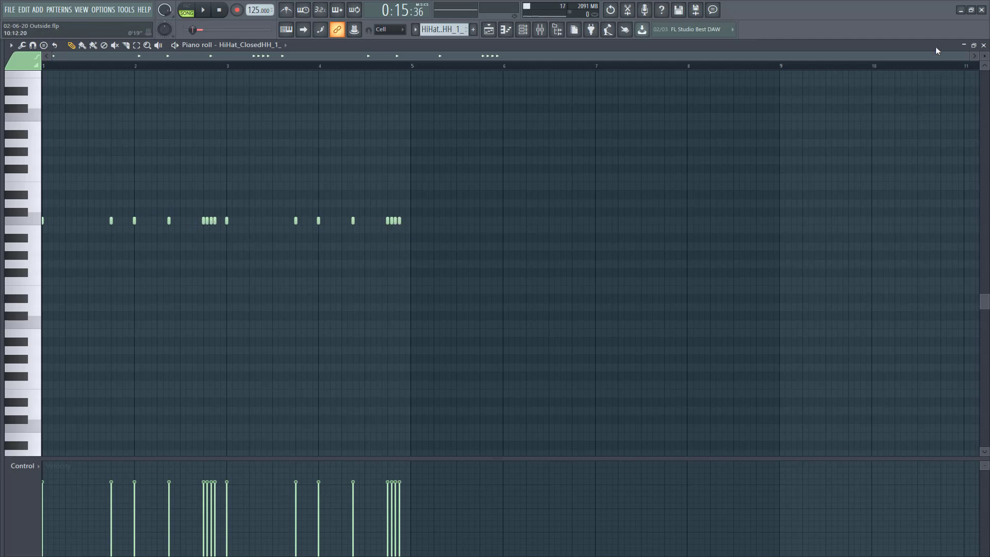
pyautogui.click(975, 46)
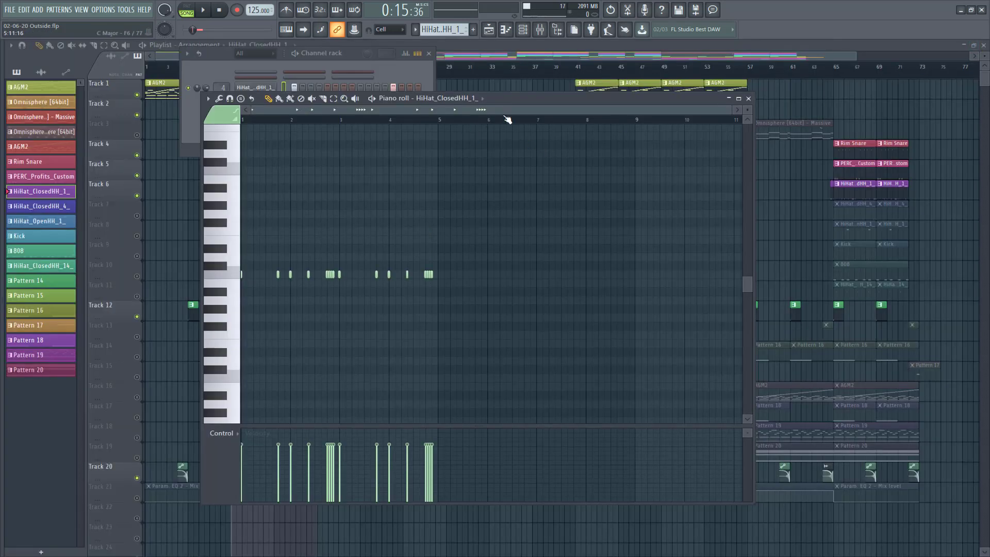
pyautogui.doubleClick(519, 103)
pyautogui.press('space')
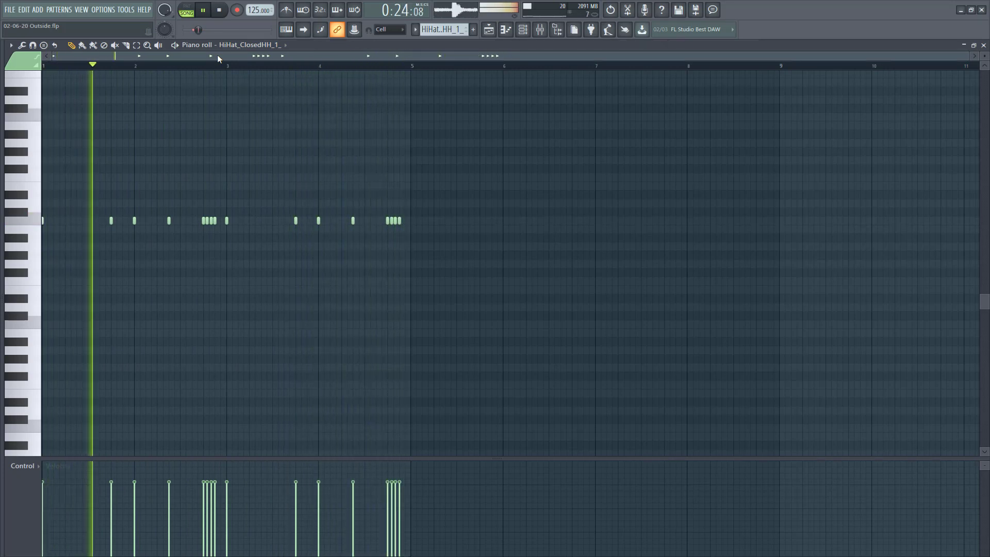
pyautogui.click(983, 46)
pyautogui.press('space')
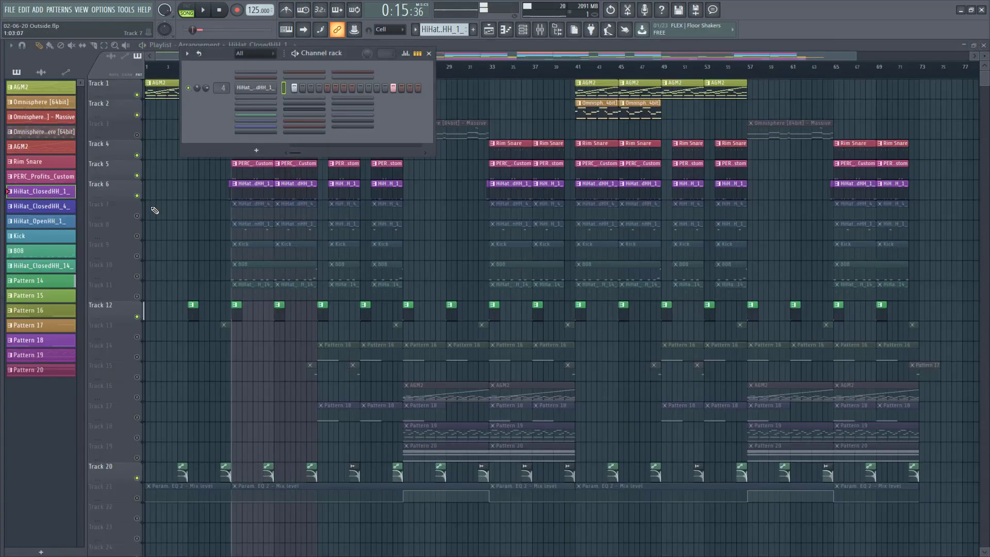
# Unmute Track 7, play the HiHat_ClosedHH_4_ pattern's notes with the song, and return to the playlist
pyautogui.click(138, 216)
pyautogui.doubleClick(237, 205)
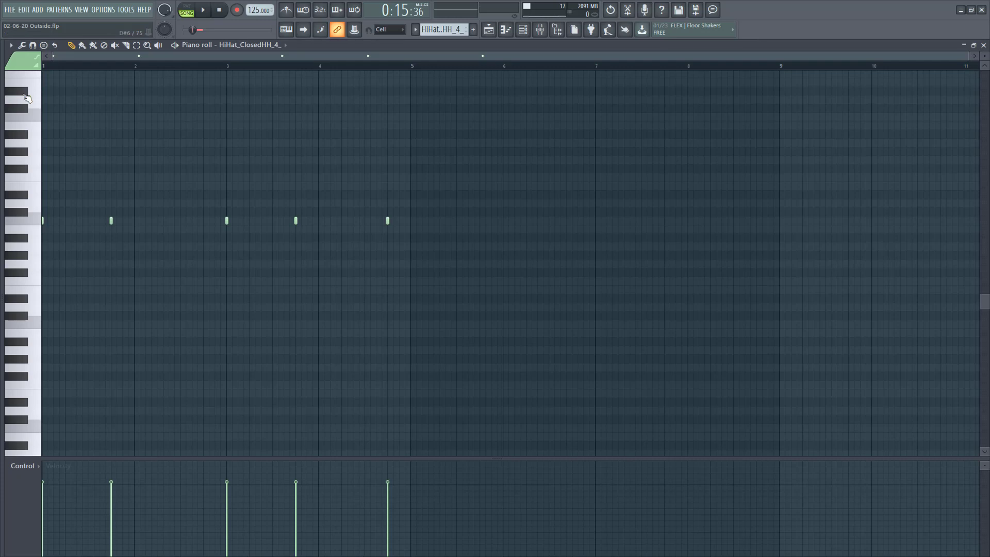
pyautogui.press('space')
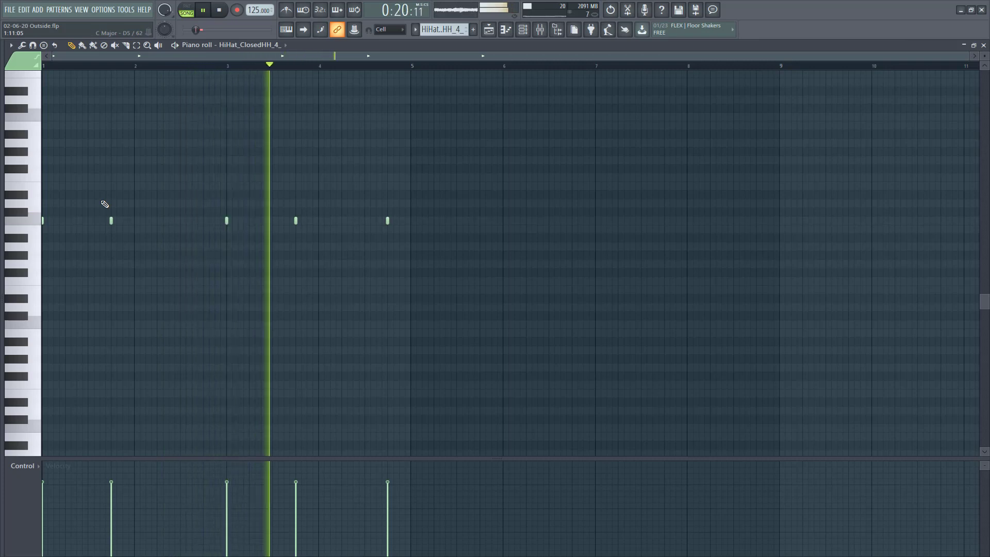
pyautogui.click(983, 46)
pyautogui.press('space')
pyautogui.press('F6')
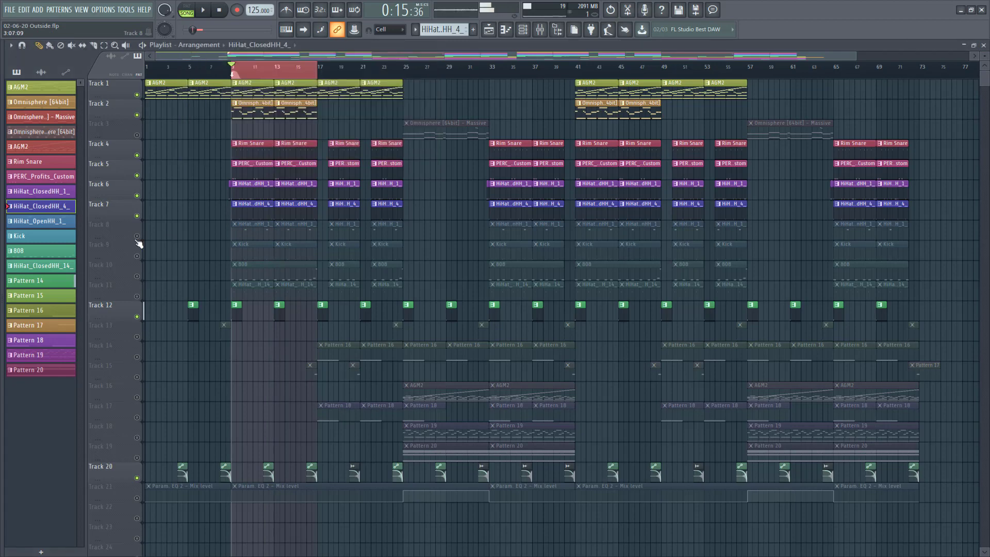
# Review the HiHat_OpenHH_1_ pattern's notes from the first bar and open its channel's sample settings
pyautogui.doubleClick(238, 228)
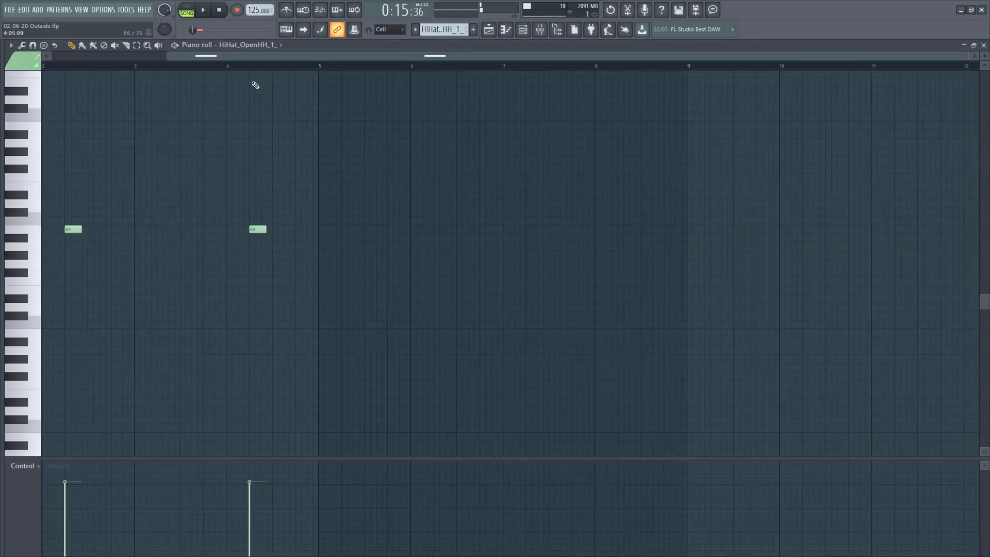
pyautogui.click(60, 66)
pyautogui.moveTo(200, 56); pyautogui.dragTo(83, 56)
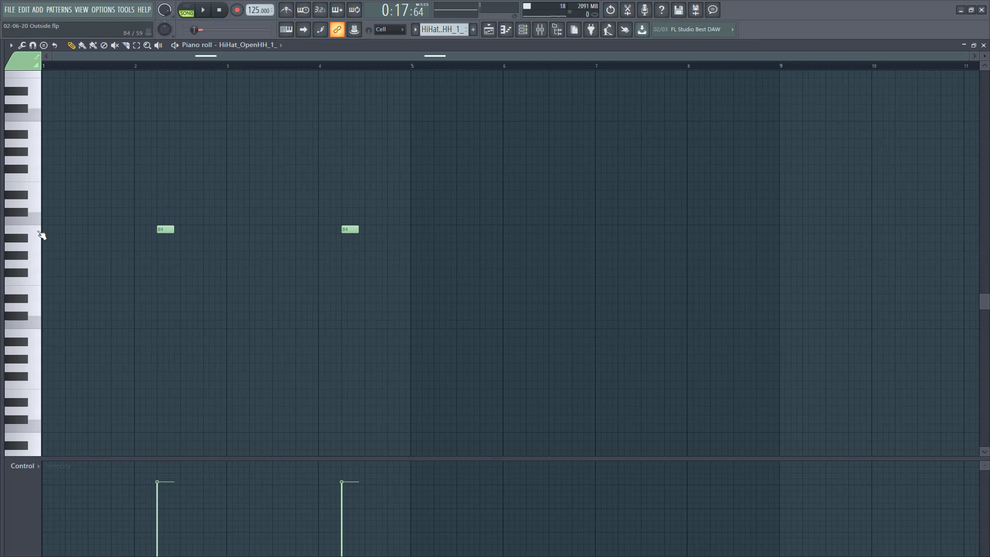
pyautogui.click(983, 45)
pyautogui.click(252, 95)
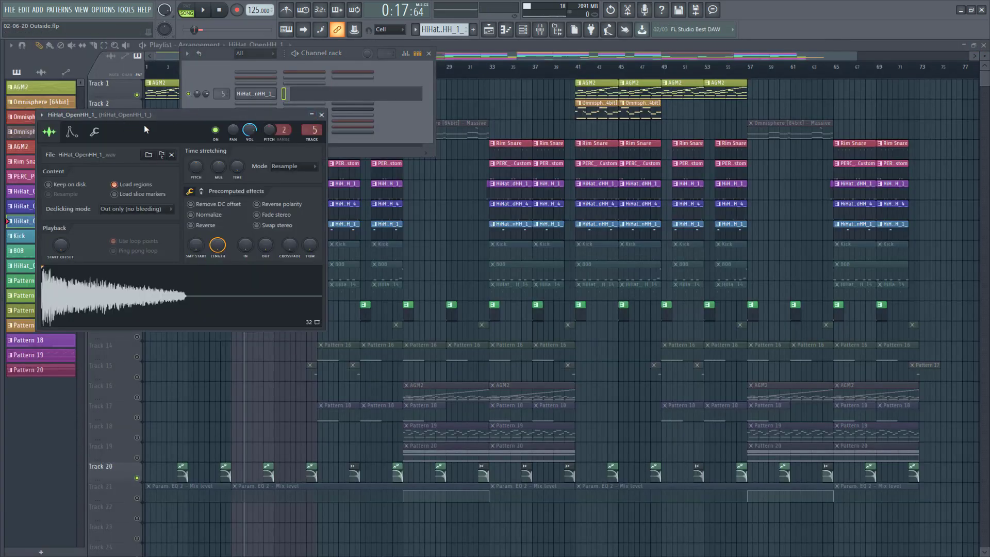
# Examine the HiHat_OpenHH_1_ channel's volume envelope, including its hold time, and close the channel settings
pyautogui.click(72, 136)
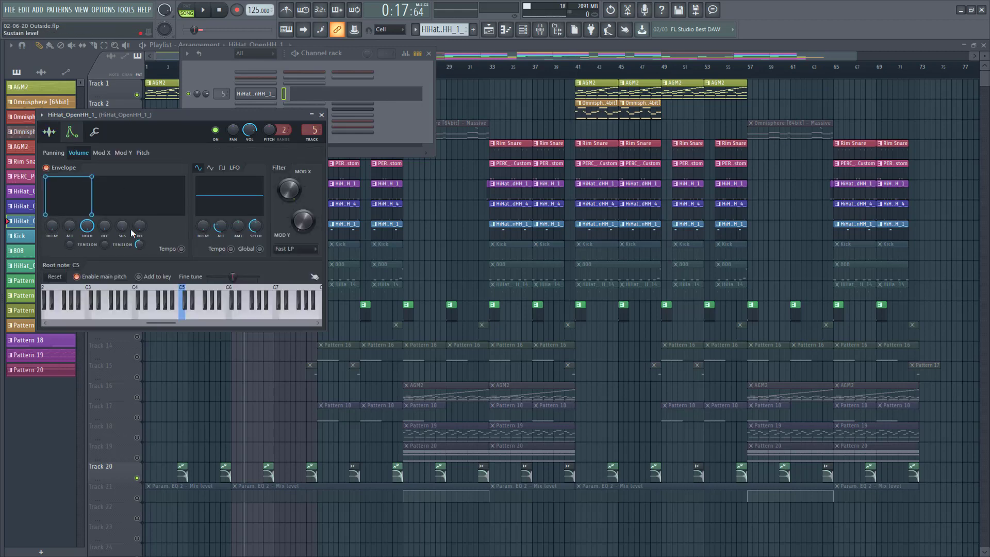
pyautogui.moveTo(87, 231); pyautogui.dragTo(186, 213)
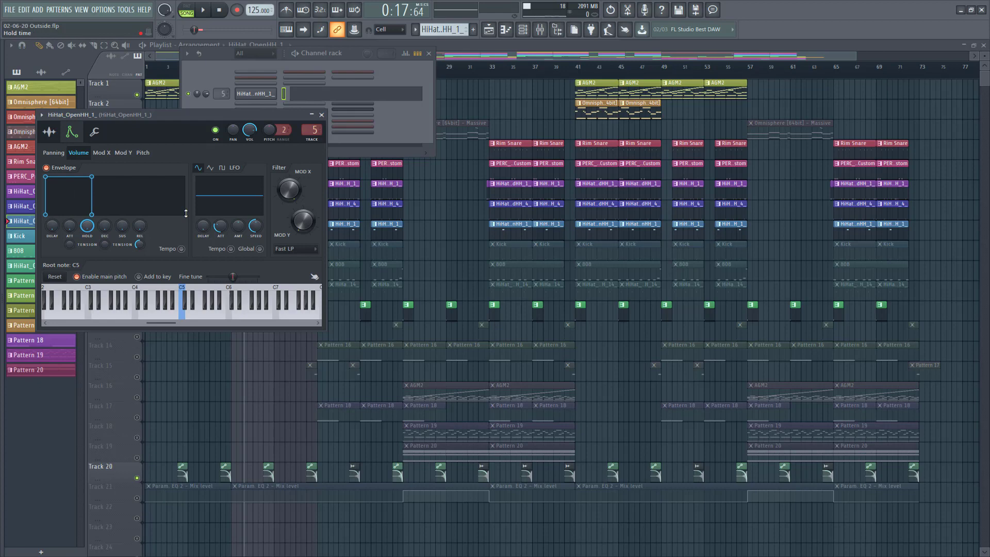
pyautogui.click(321, 115)
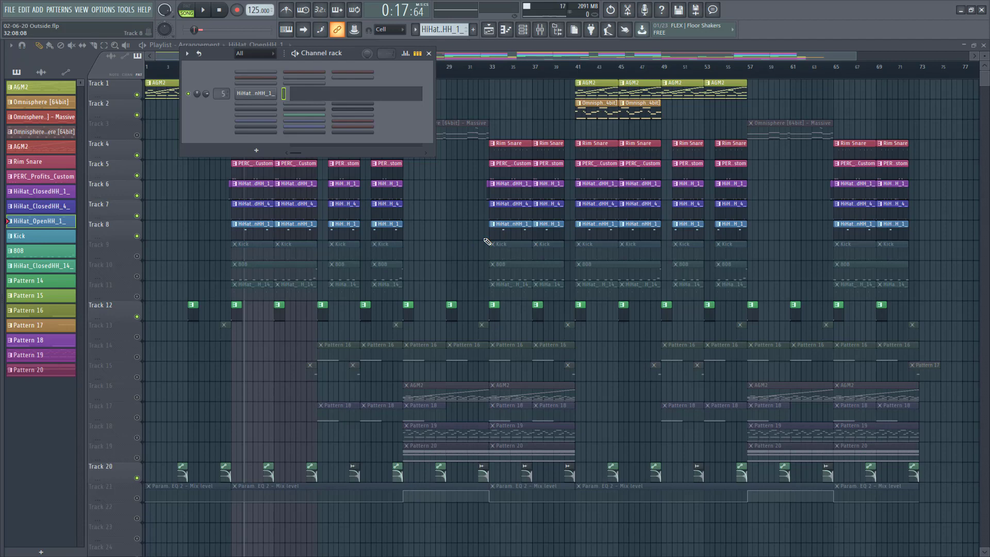
# Examine the Fruity Phaser effect on the HiHat_OpenHH_1_ mixer track and close the mixer
pyautogui.press('F6')
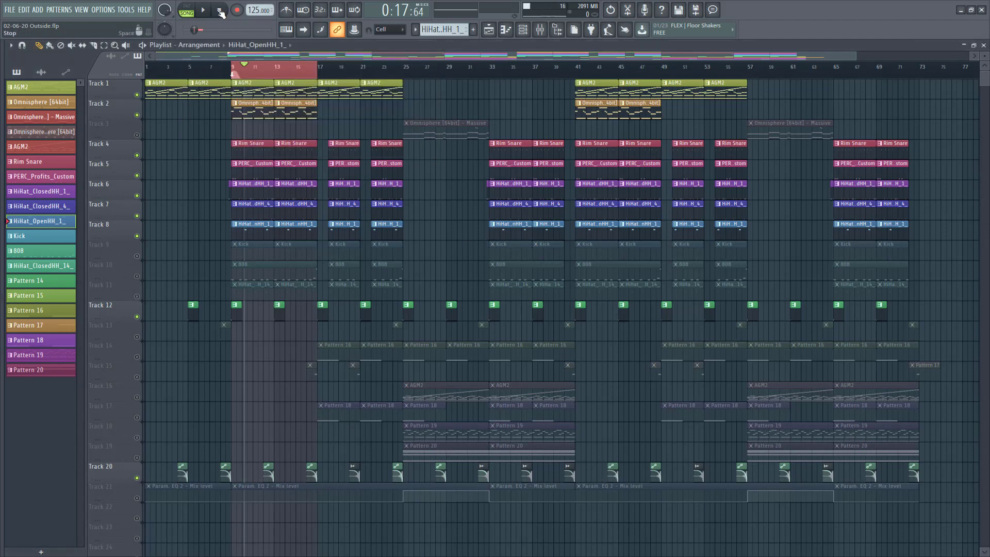
pyautogui.press('space')
pyautogui.click(984, 45)
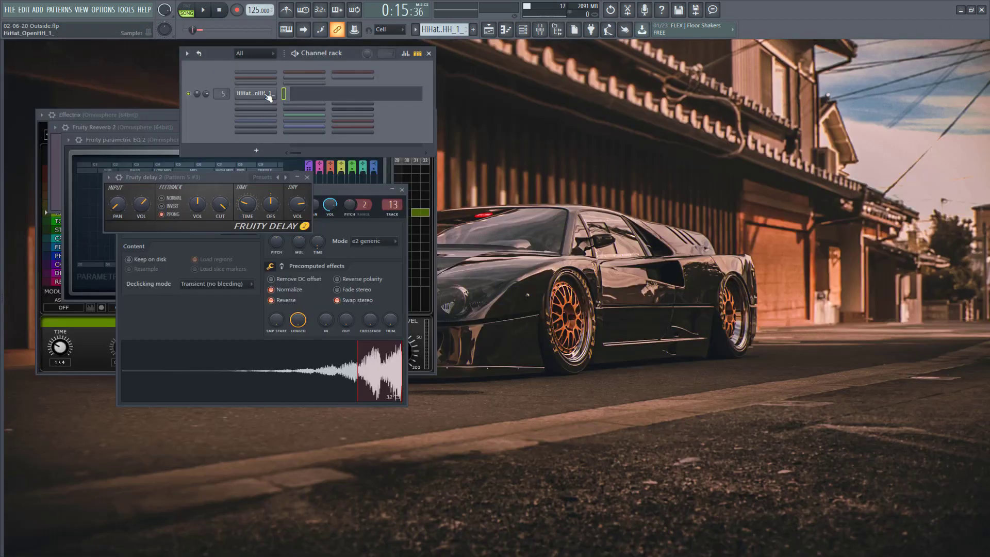
pyautogui.click(540, 29)
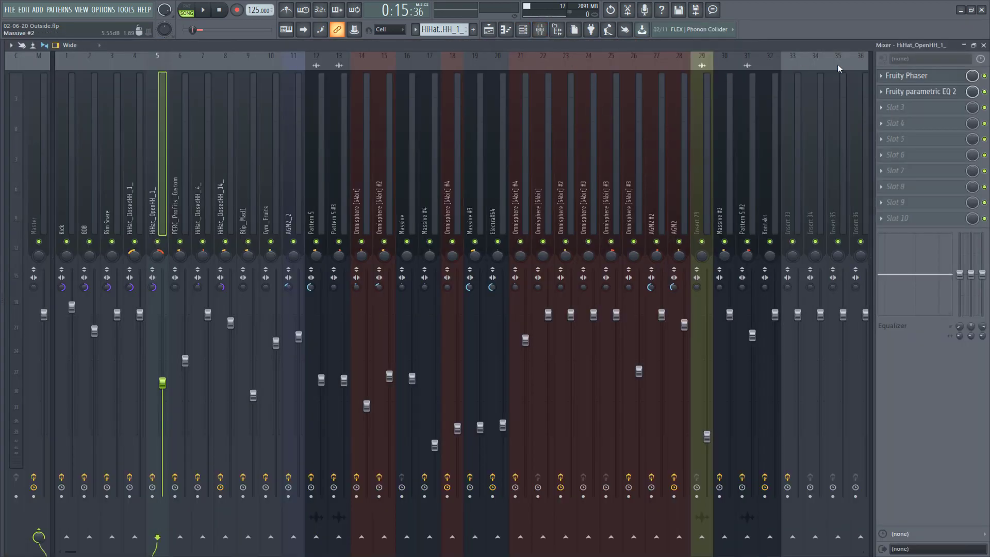
pyautogui.click(907, 76)
pyautogui.click(305, 127)
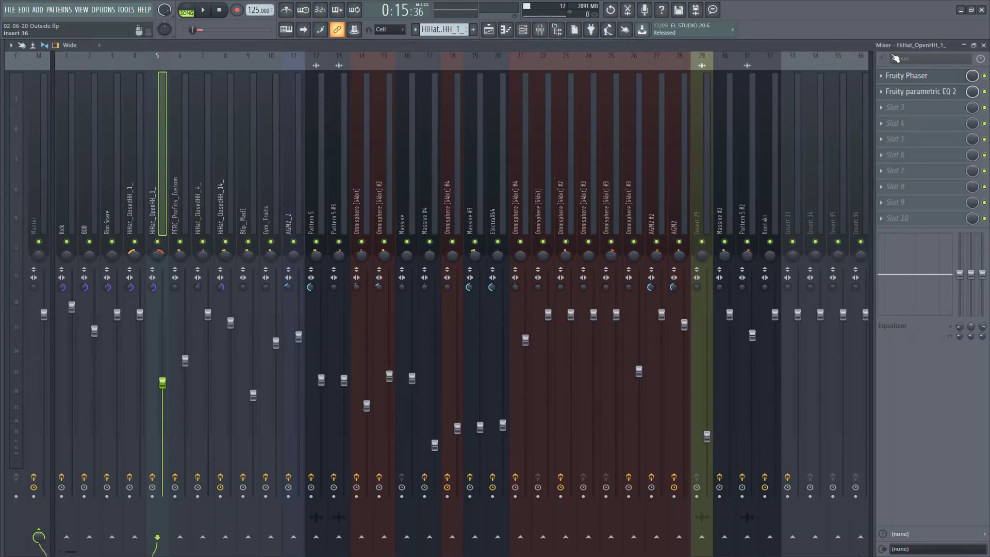
pyautogui.click(984, 45)
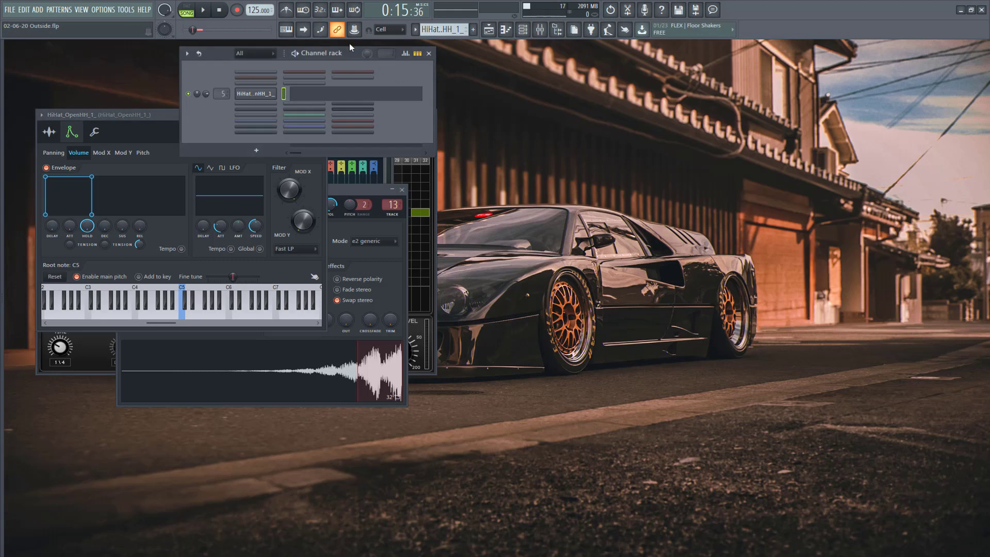
# Bring back the playlist, play the song from bar 9 with the open hi-hat included, and stop it
pyautogui.click(488, 30)
pyautogui.press('space')
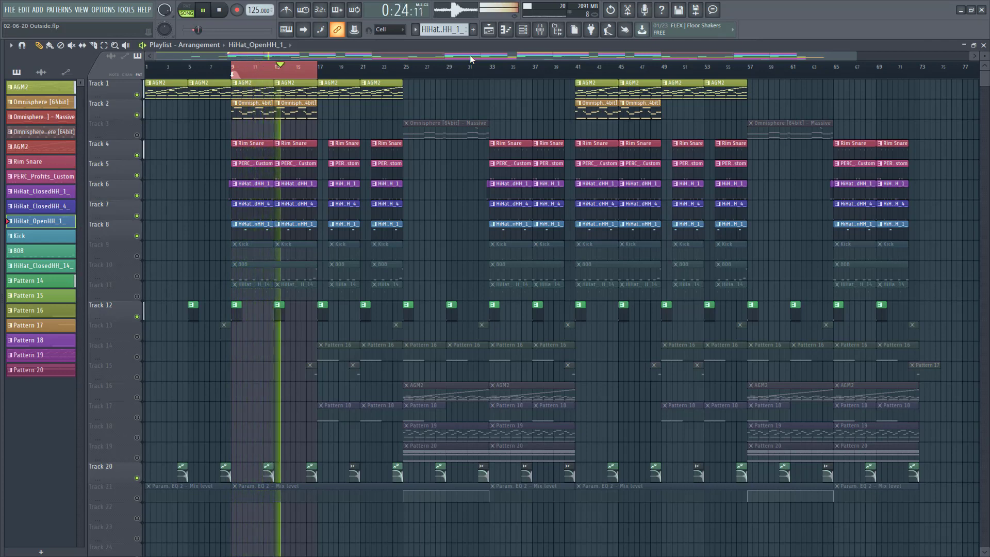
pyautogui.press('space')
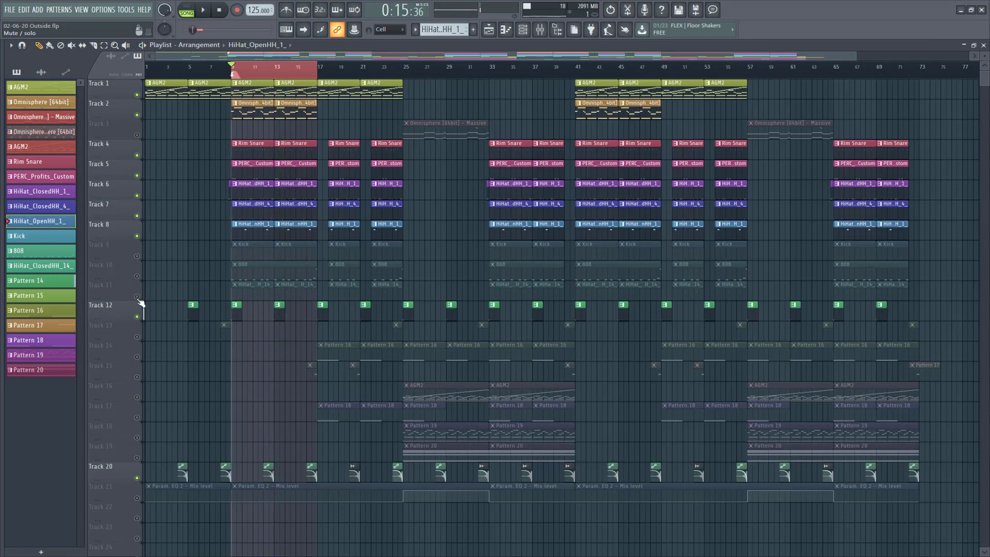
# Unmute Track 11, play the HiHat_ClosedHH_14_ pattern's notes with the song, and return to the playlist
pyautogui.doubleClick(256, 286)
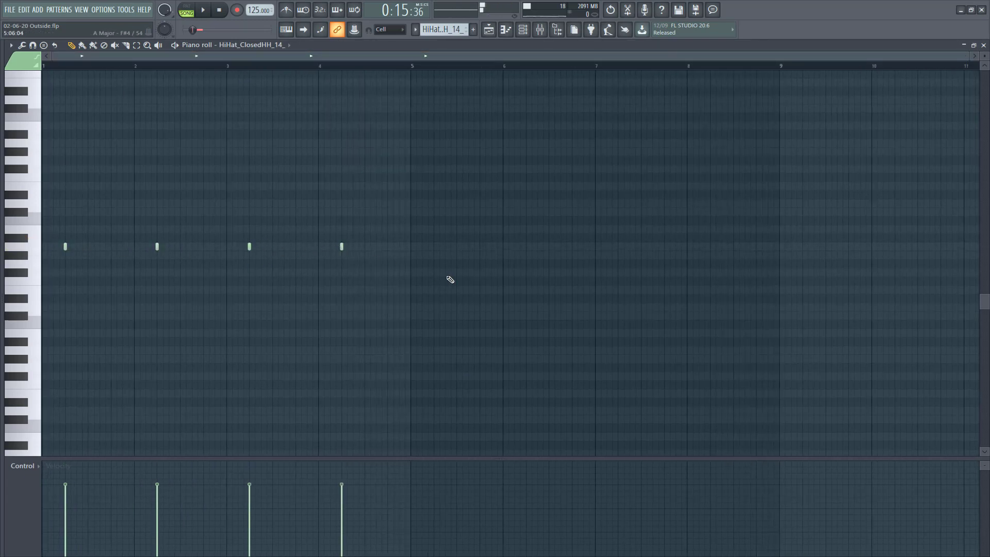
pyautogui.press('space')
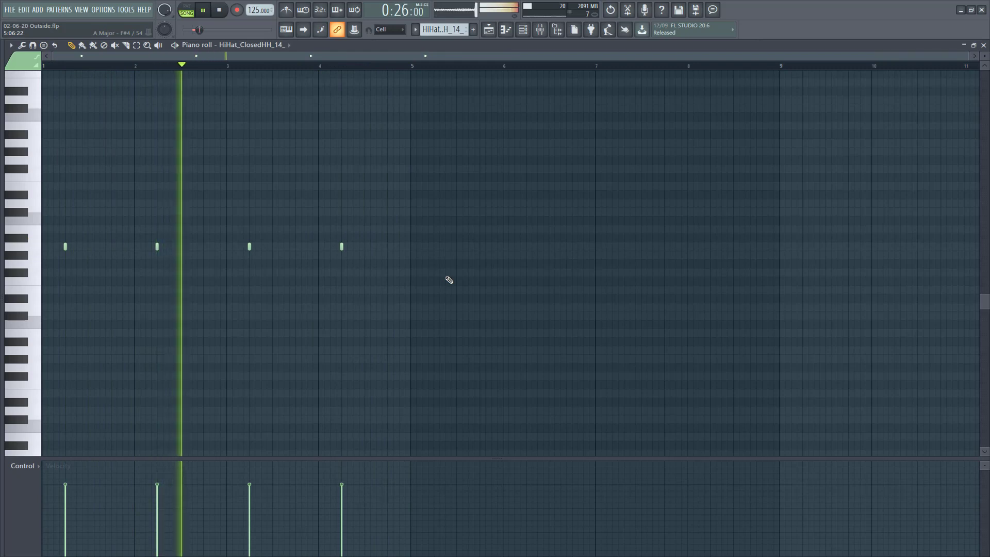
pyautogui.press('space')
pyautogui.click(984, 46)
# Select the 808 pattern, unmute Track 10, and review the pattern's notes from the first bar
pyautogui.click(46, 251)
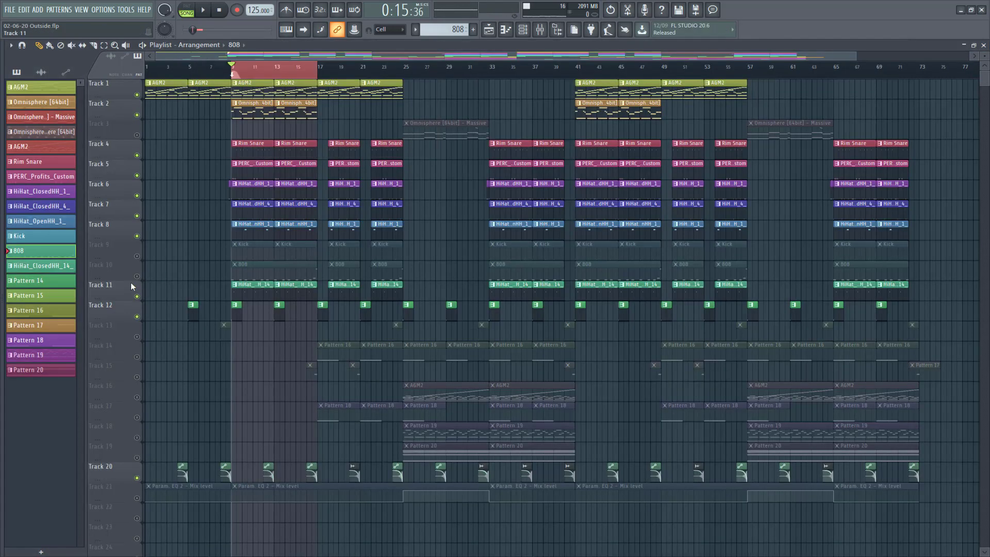
pyautogui.click(137, 276)
pyautogui.doubleClick(246, 274)
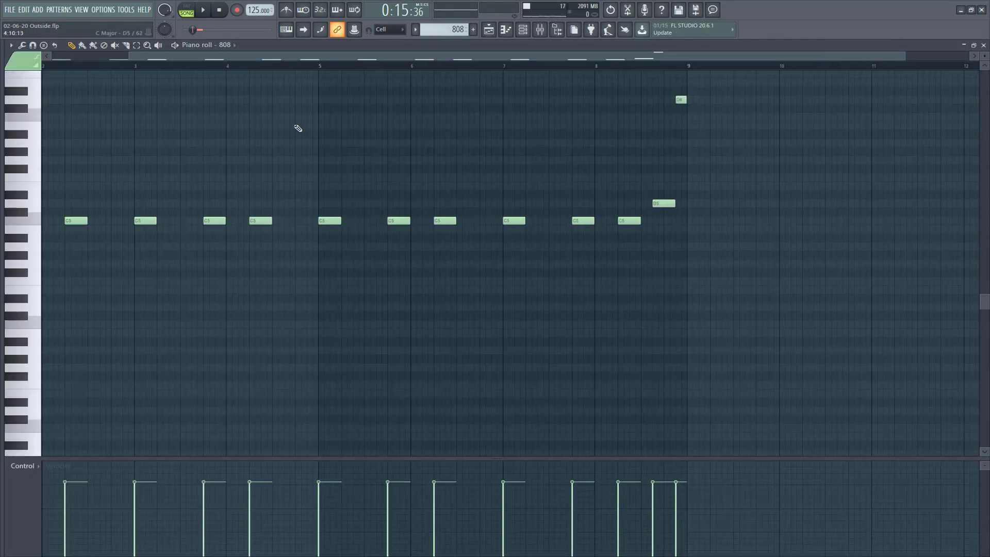
pyautogui.moveTo(332, 55); pyautogui.dragTo(254, 56)
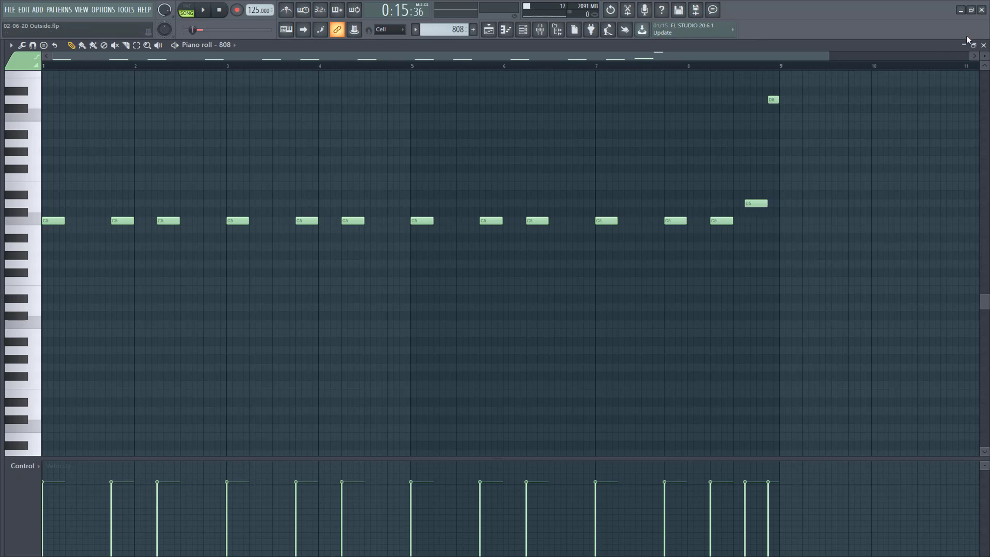
pyautogui.click(983, 46)
# Inspect the 808 channel's sample settings and volume envelope, and close them
pyautogui.click(250, 109)
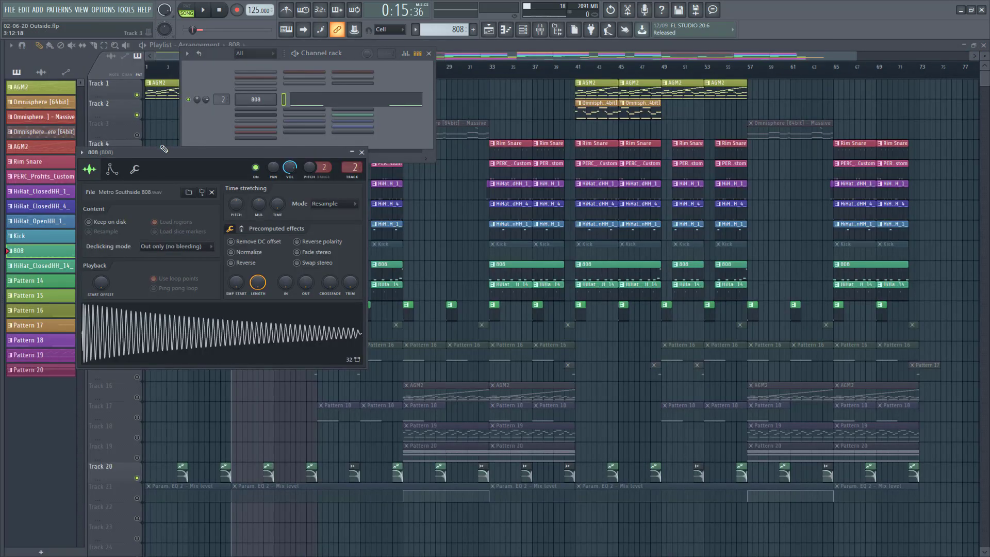
pyautogui.click(113, 169)
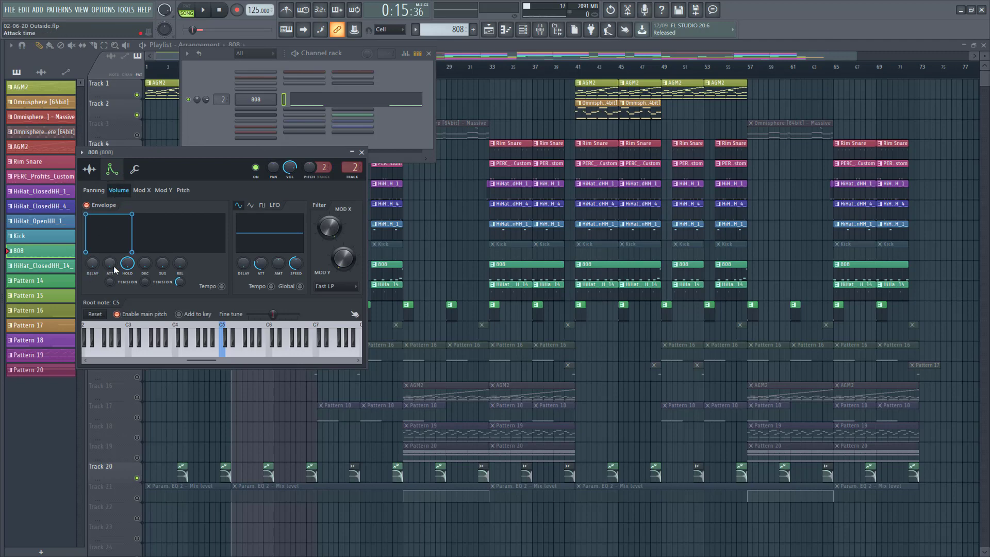
pyautogui.click(361, 152)
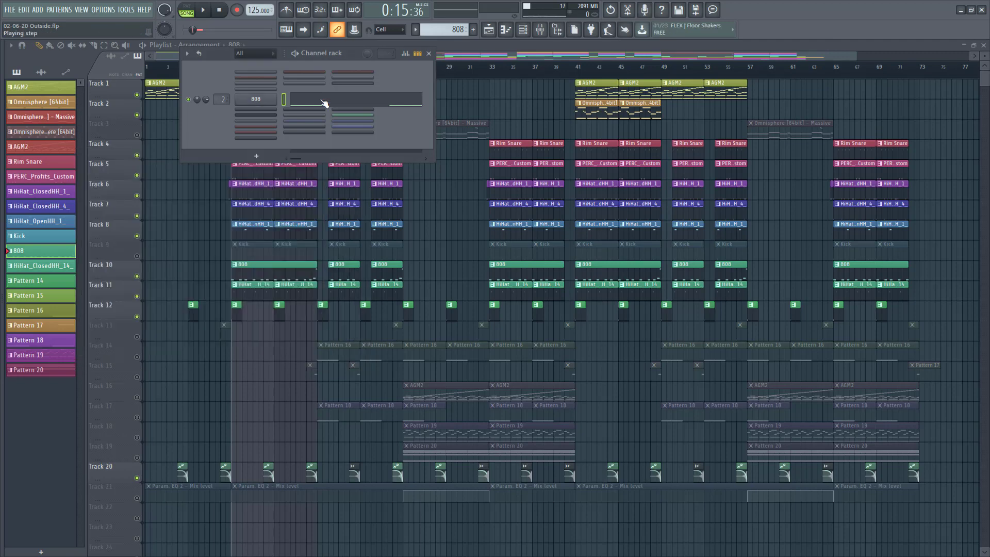
# Play the 808 notes alone in pattern mode, jump to bar 8 for the ending, and close the piano roll
pyautogui.click(316, 100)
pyautogui.click(189, 12)
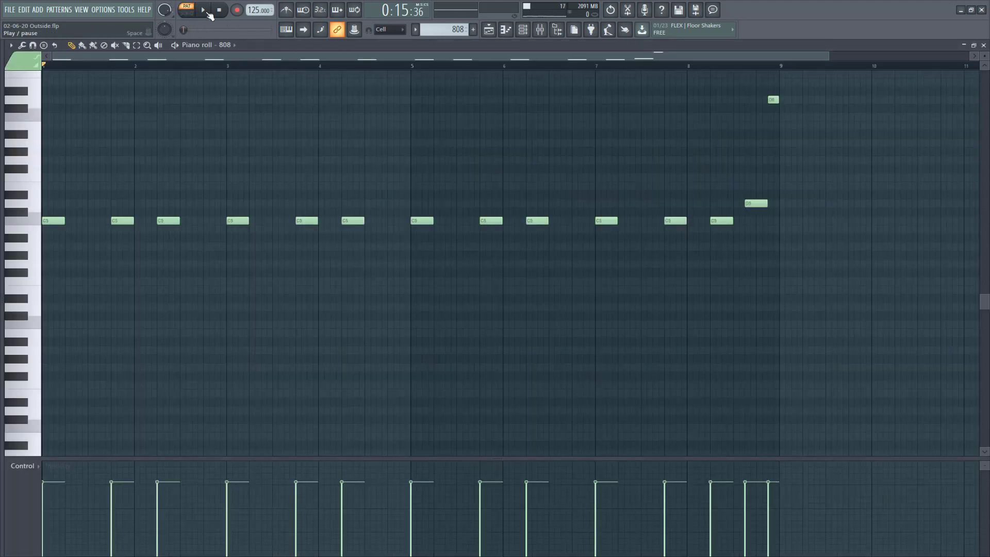
pyautogui.click(209, 12)
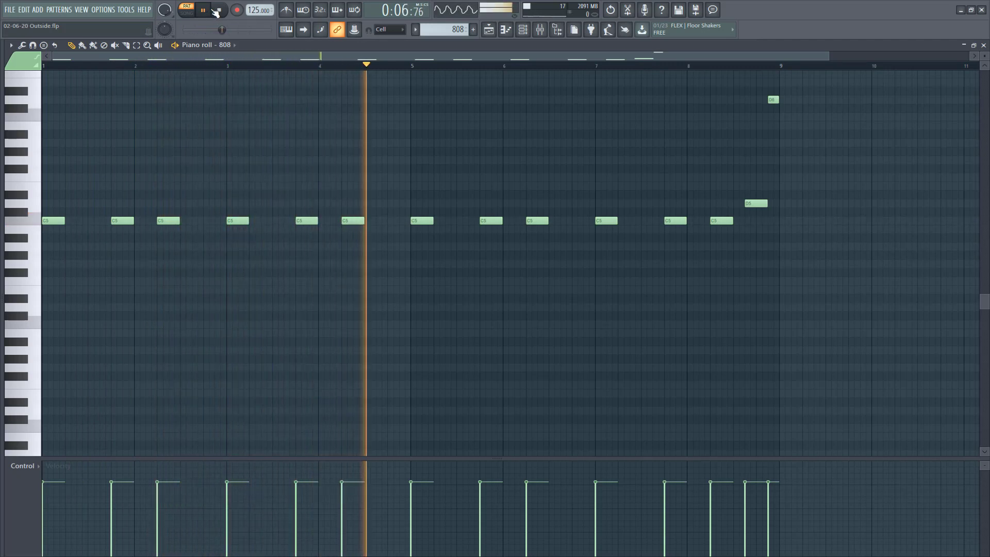
pyautogui.click(692, 66)
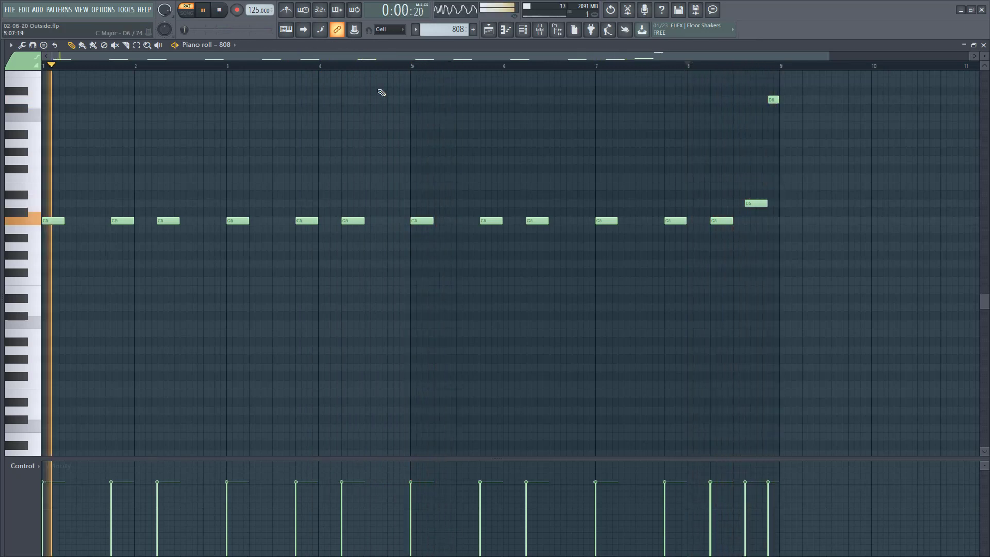
pyautogui.click(219, 10)
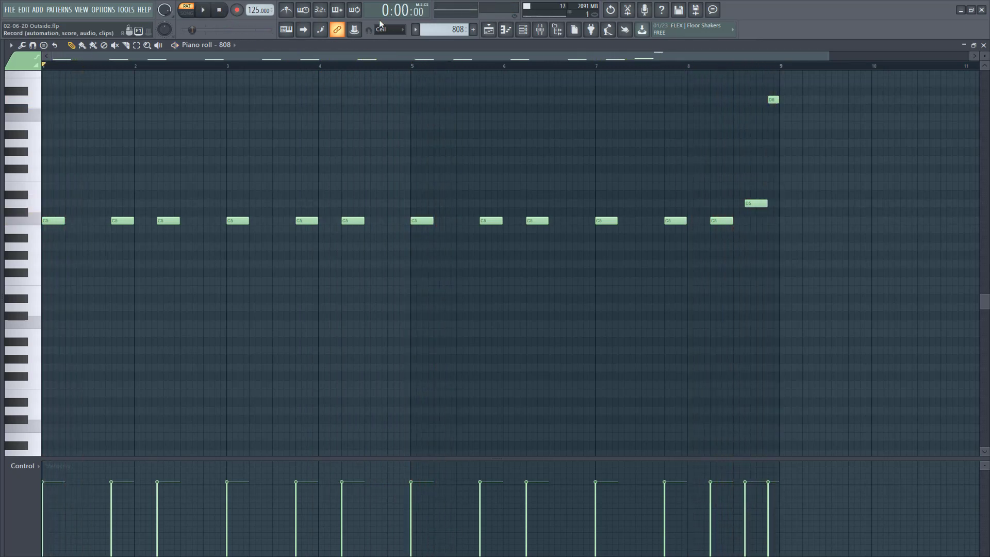
pyautogui.click(984, 45)
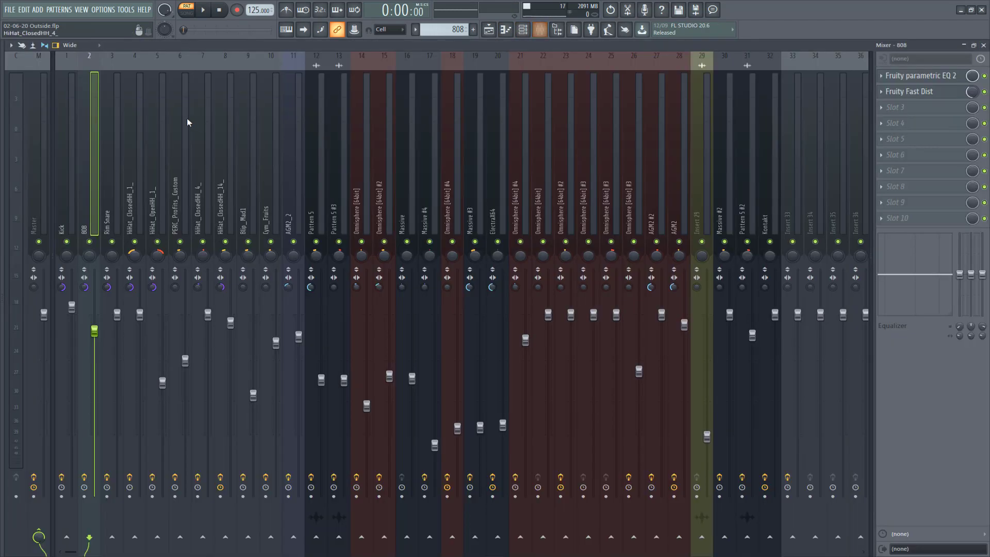
# Examine the Fruity parametric EQ 2 and Fruity Fast Dist effects on the 808 mixer track, including the distortion's mix level
pyautogui.click(540, 30)
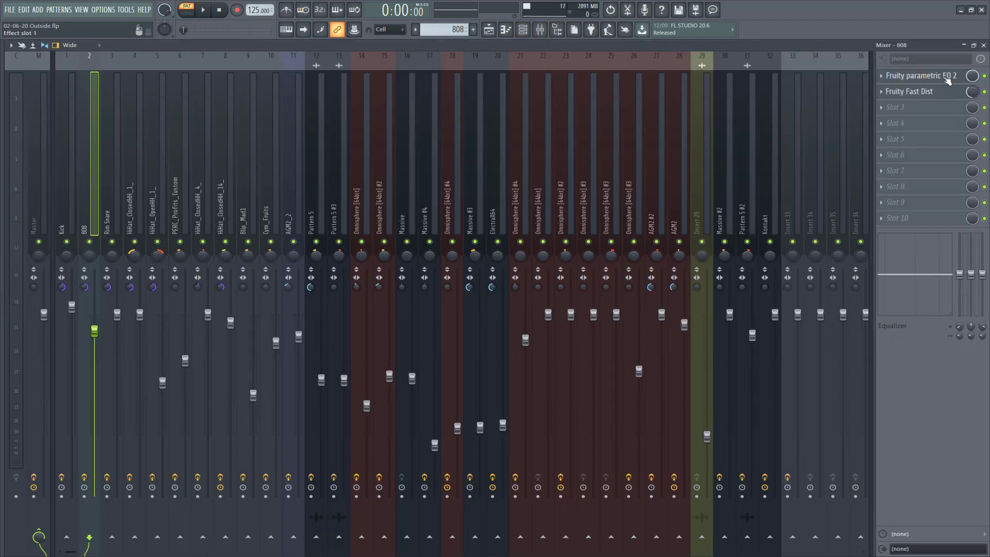
pyautogui.click(938, 78)
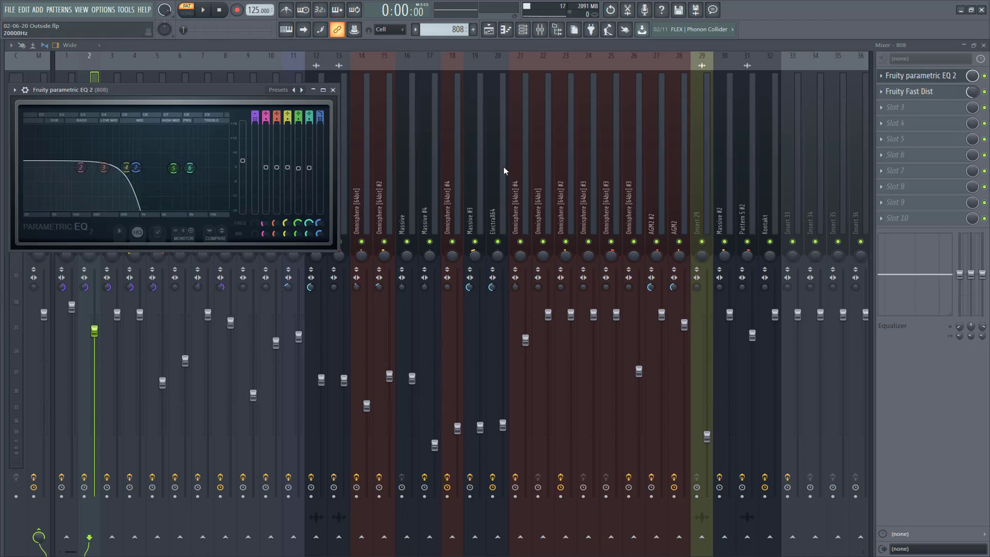
pyautogui.click(937, 93)
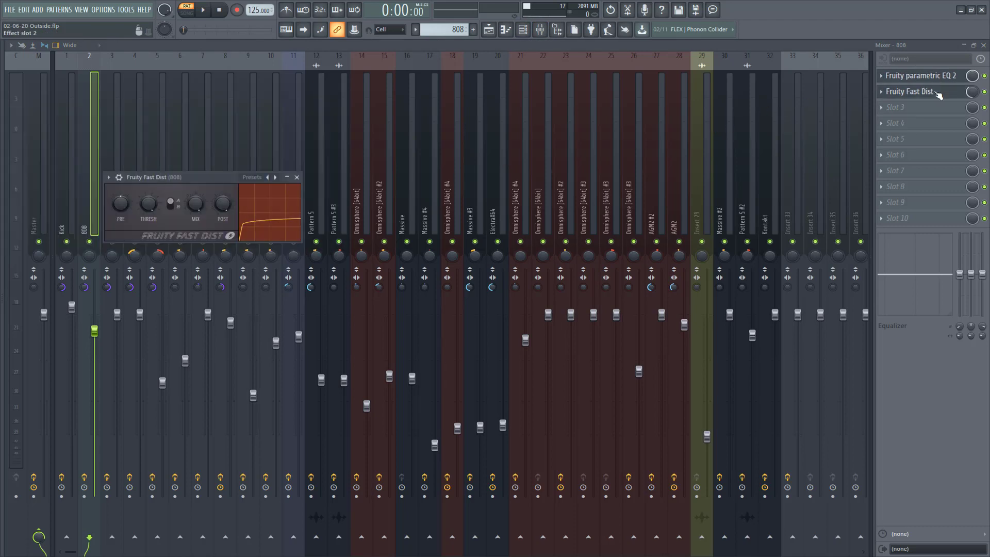
pyautogui.click(972, 92)
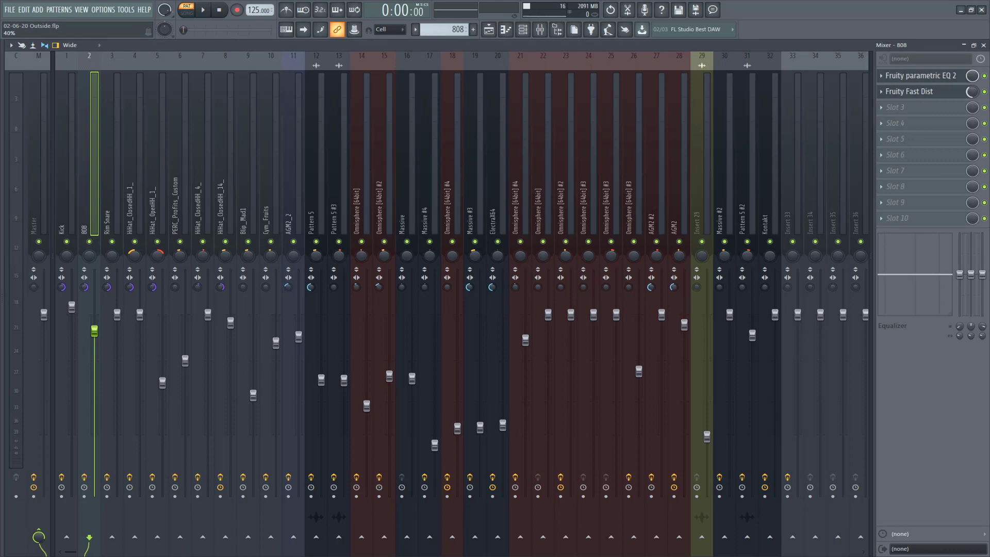
# Return to the playlist, clear the open effect windows, and switch playback back to song mode
pyautogui.click(983, 45)
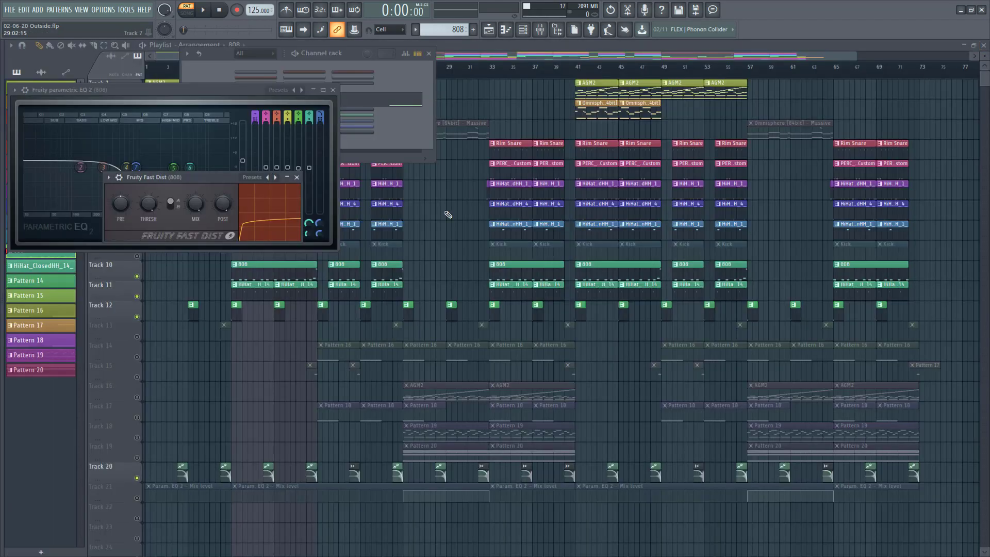
pyautogui.click(442, 221)
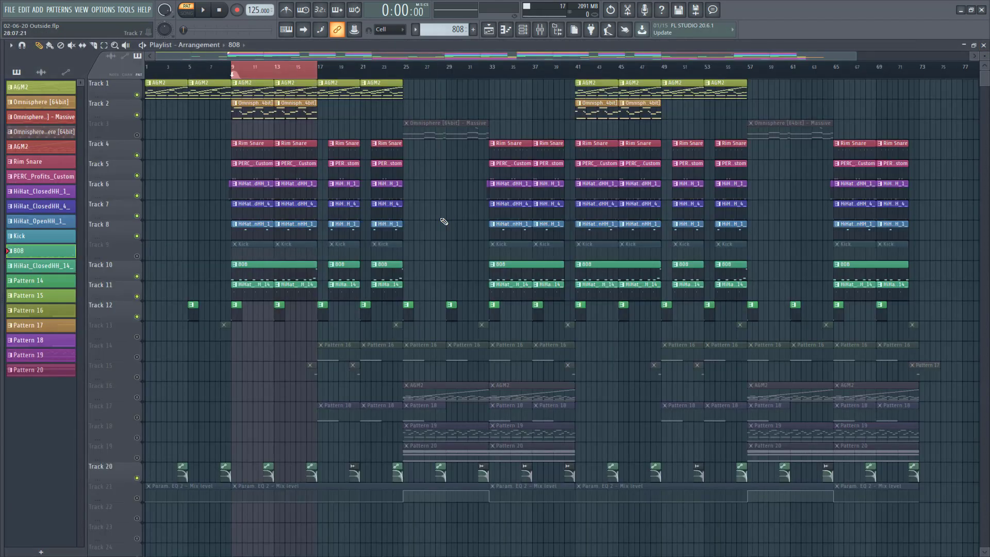
pyautogui.click(268, 68)
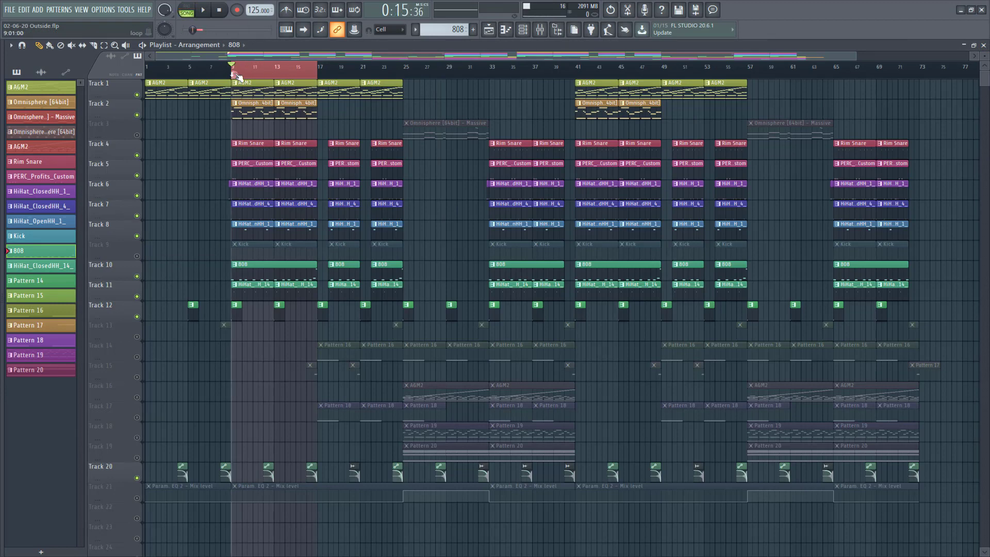
# Compare the song with Fruity Fast Dist disabled and enabled on the 808 mixer track, leaving the effect enabled
pyautogui.click(540, 29)
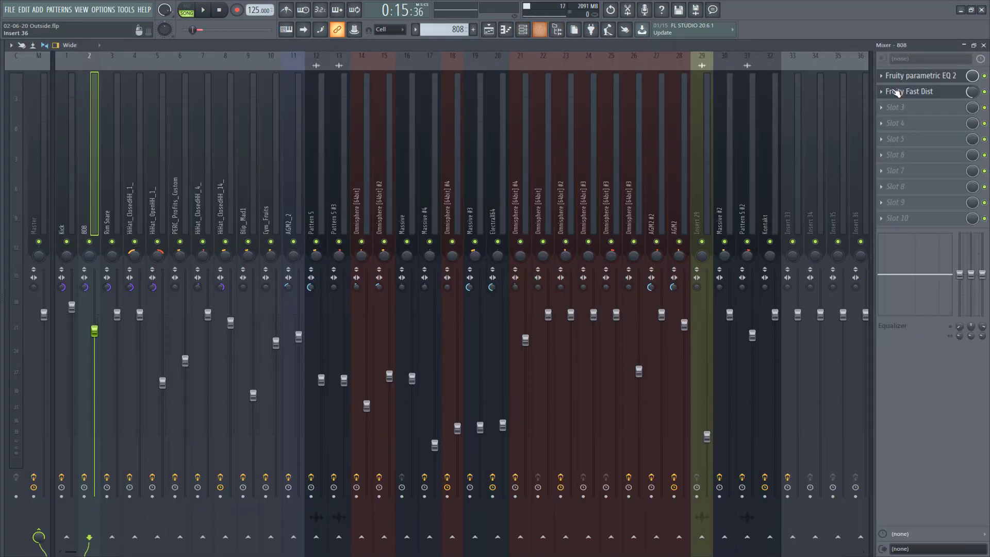
pyautogui.click(985, 92)
pyautogui.click(203, 10)
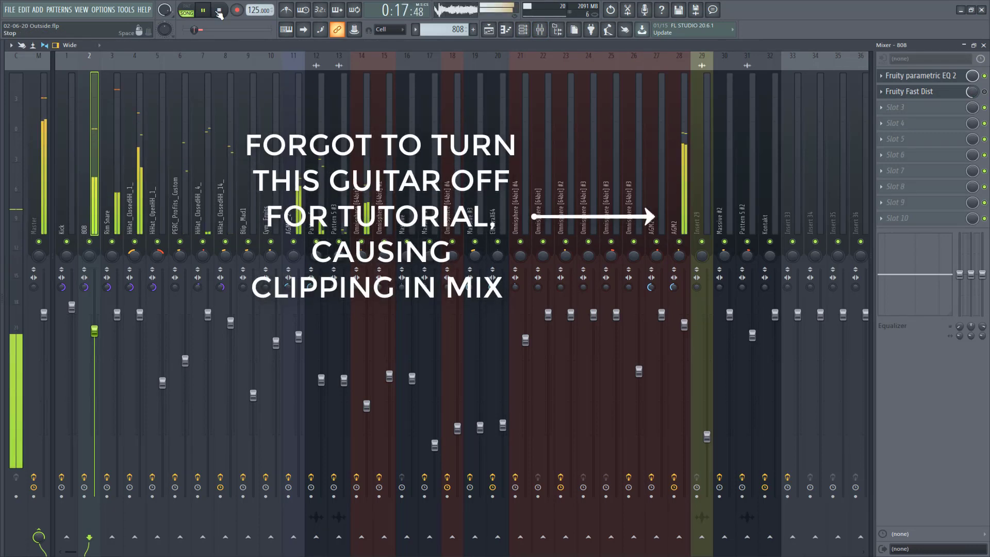
pyautogui.click(219, 10)
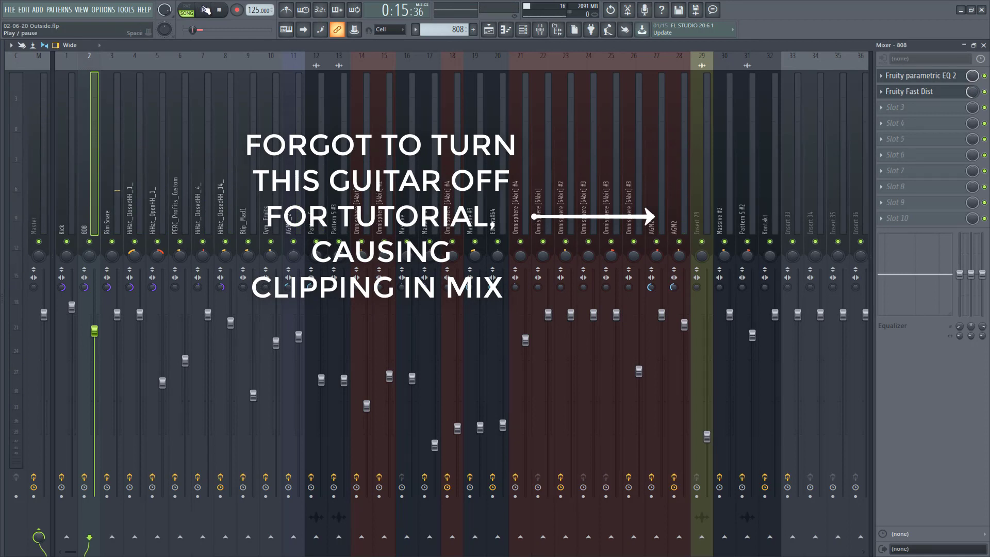
pyautogui.click(204, 10)
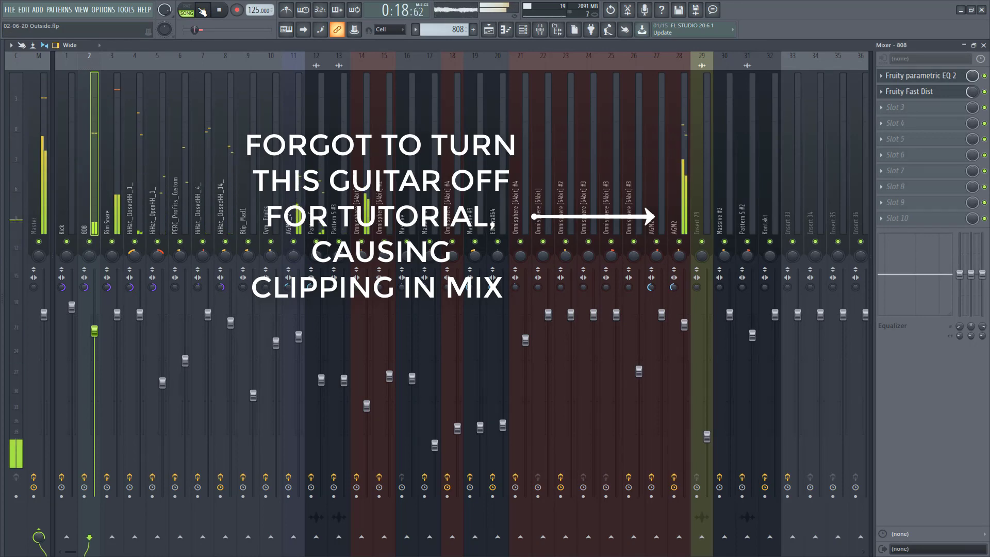
pyautogui.click(219, 10)
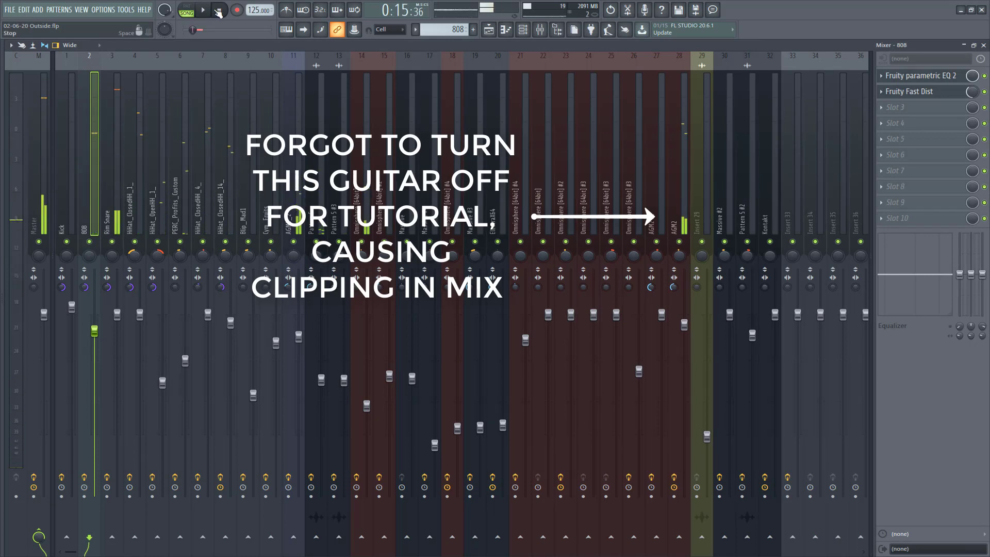
# Examine the Kick pattern's notes from bar 1 and play the song section with the kick on Track 9 enabled
pyautogui.press('F5')
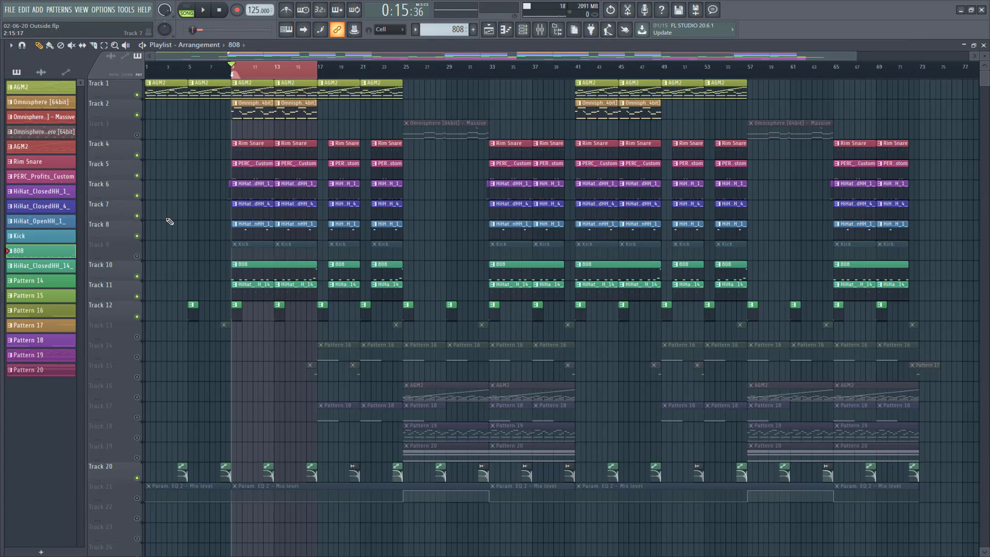
pyautogui.doubleClick(268, 243)
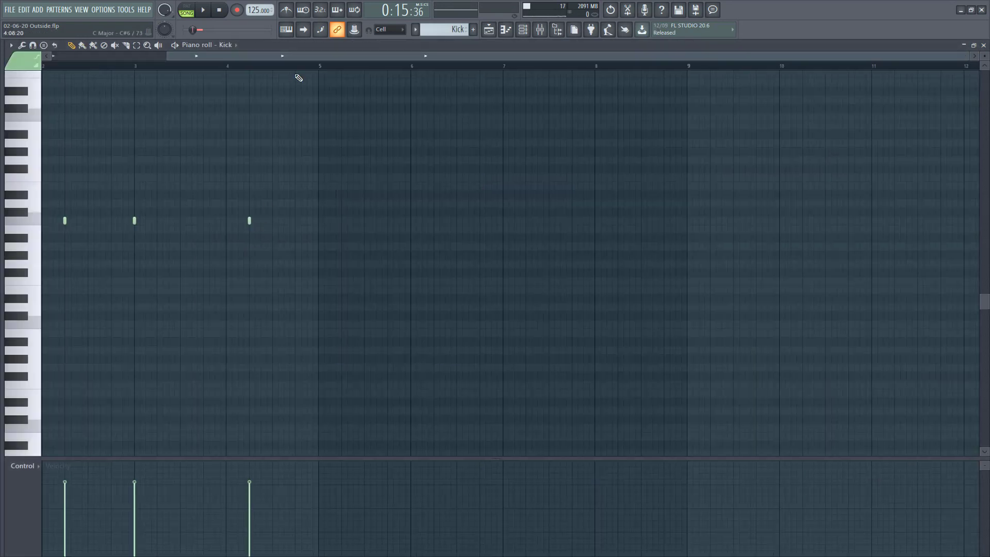
pyautogui.moveTo(126, 73); pyautogui.dragTo(56, 81)
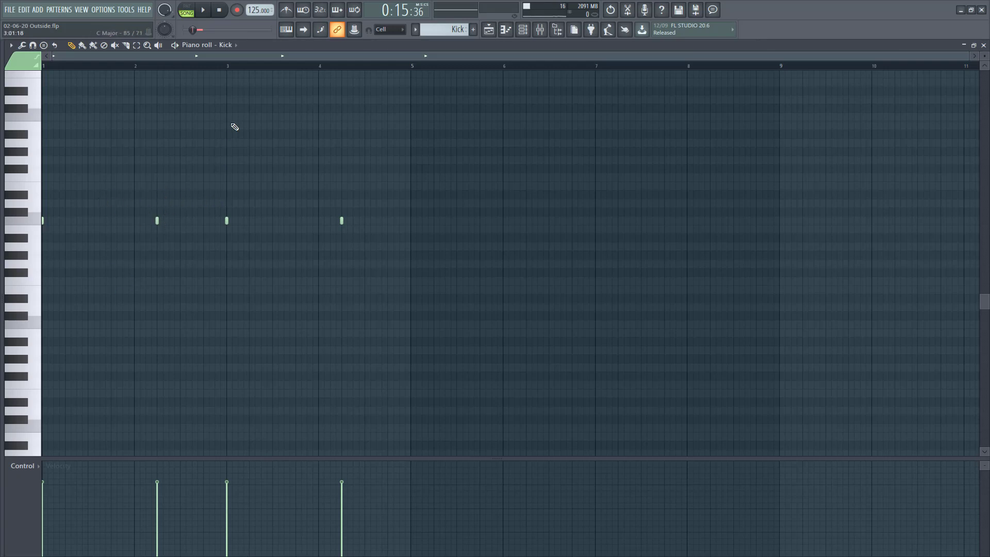
pyautogui.press('space')
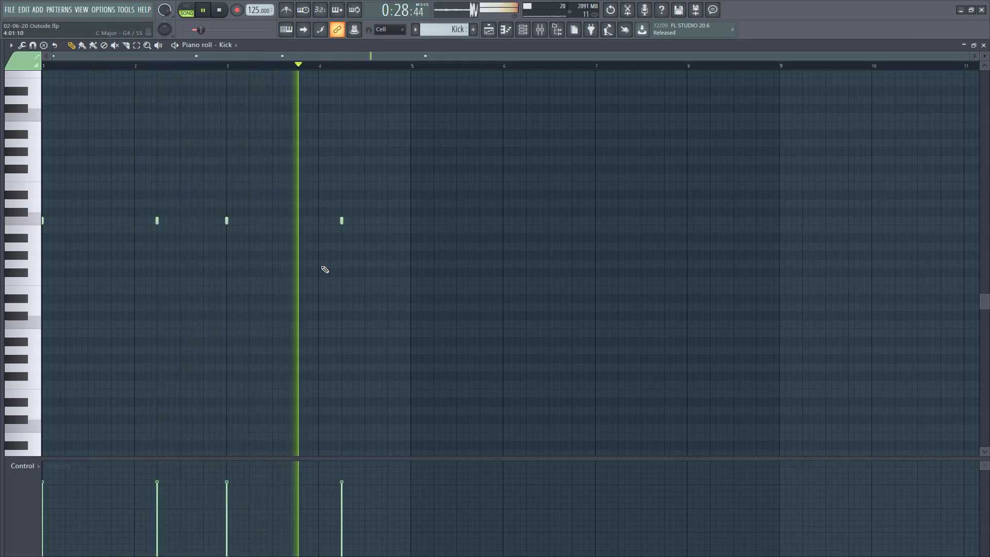
pyautogui.press('F5')
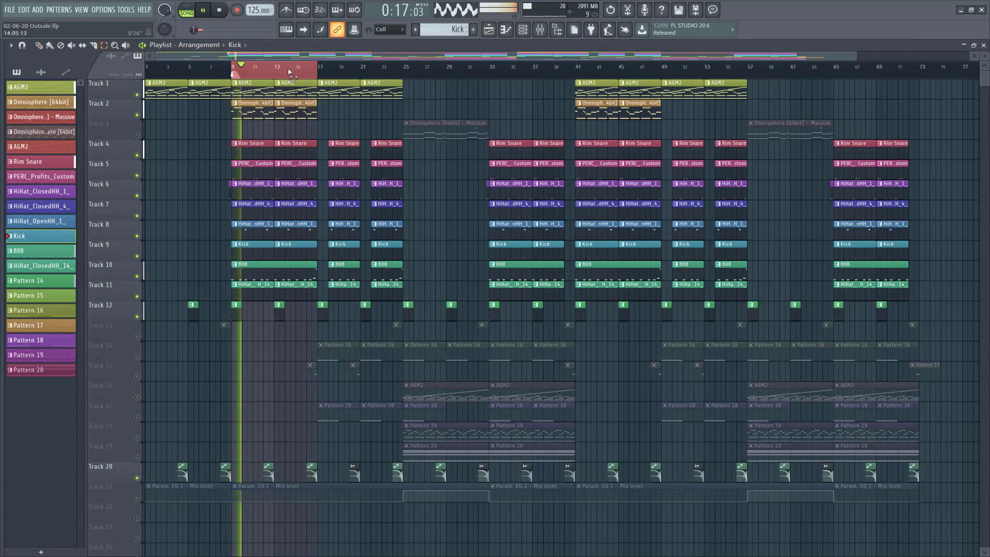
pyautogui.press('space')
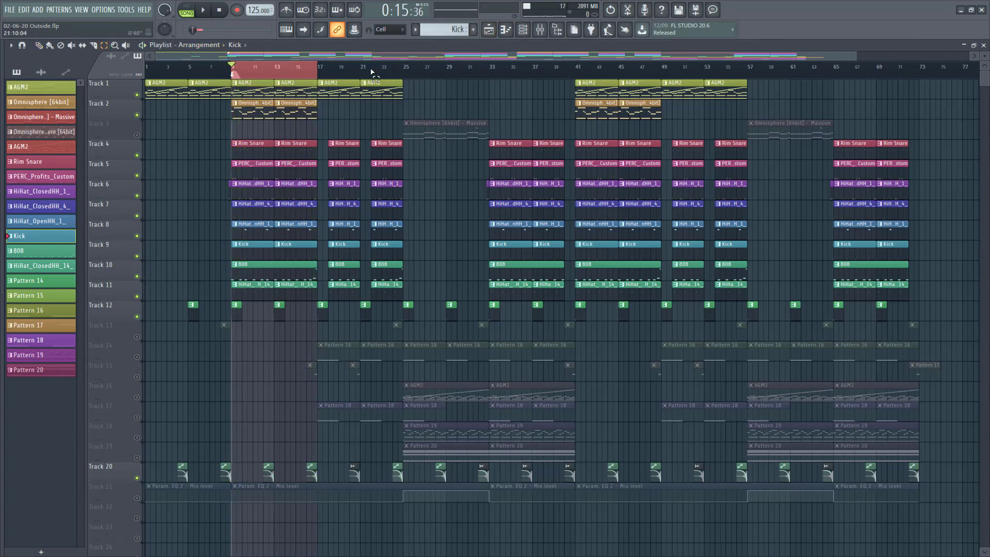
# Set the playlist's playback selection to bars 17 through 24 and stop playback
pyautogui.moveTo(403, 83); pyautogui.dragTo(325, 93)
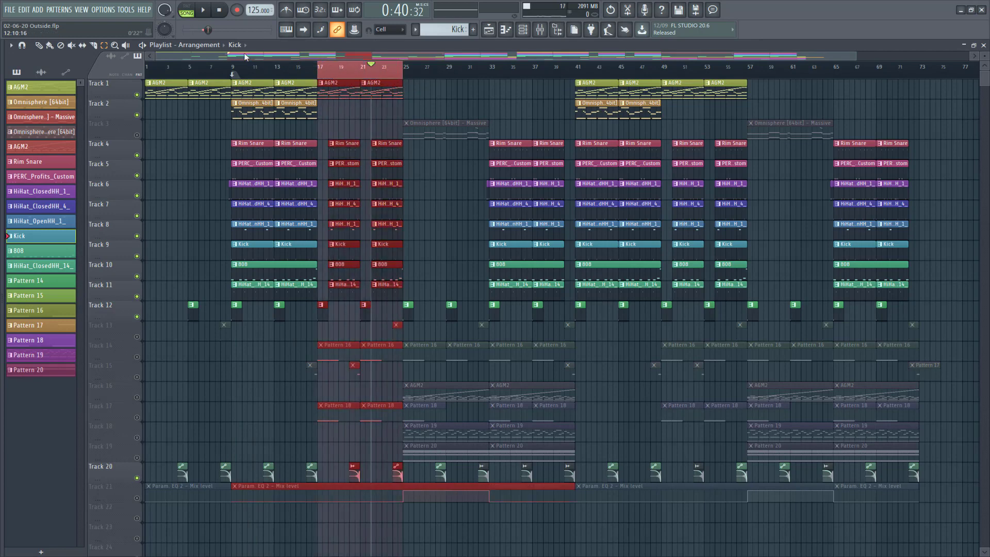
pyautogui.click(219, 13)
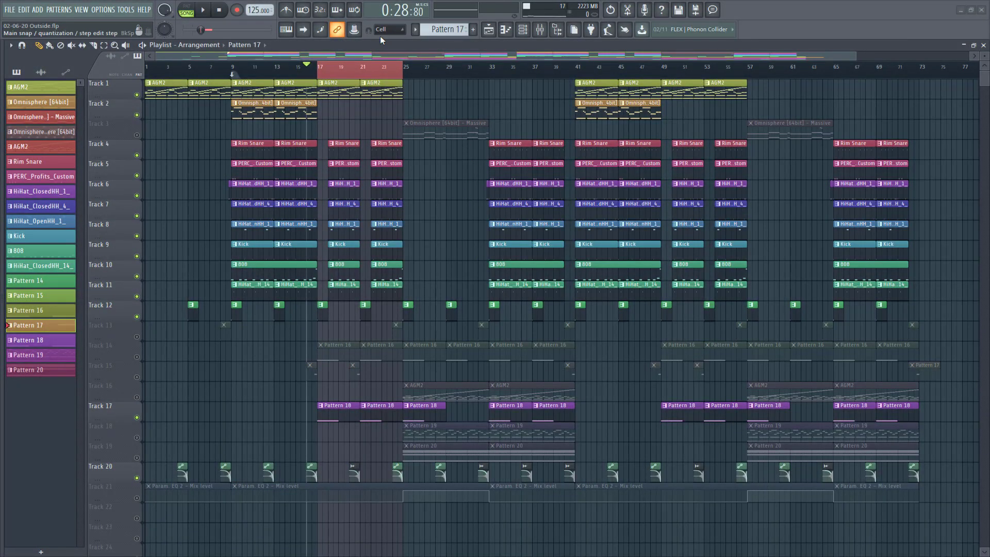
# Slice the drum and 808 clips on Tracks 4 to 11 at bar 10 and delete their one-bar pieces at bar 9
pyautogui.moveTo(317, 78); pyautogui.dragTo(238, 93)
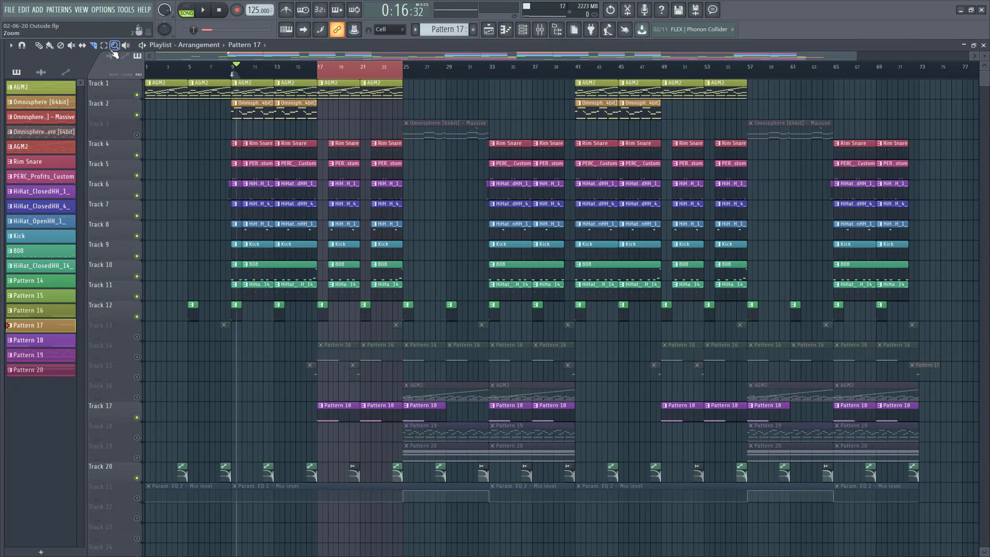
pyautogui.moveTo(207, 119); pyautogui.dragTo(238, 301)
pyautogui.press('Delete')
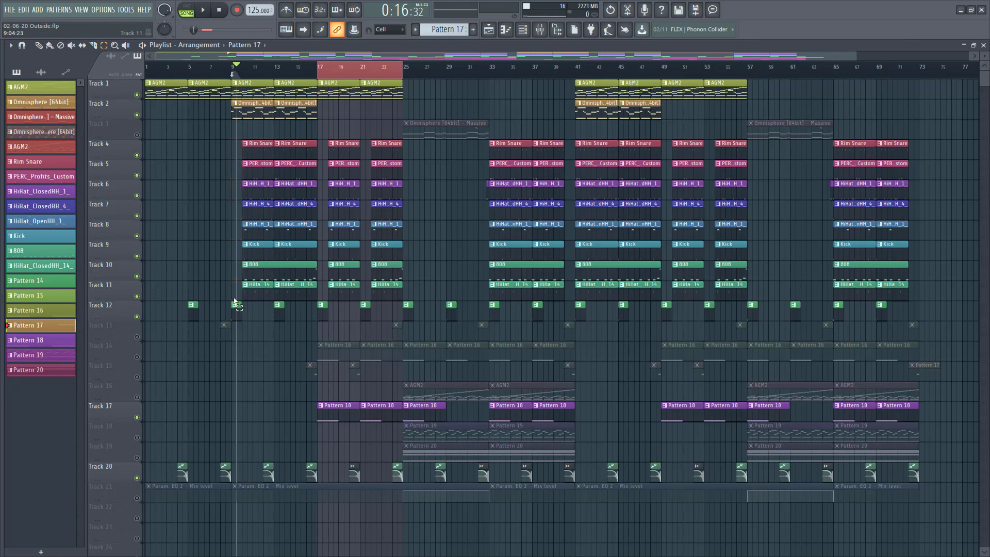
# Undo the deletion and slicing of the drum and 808 clips
pyautogui.hotkey('ctrl', 'z')
pyautogui.hotkey('ctrl', 'z')
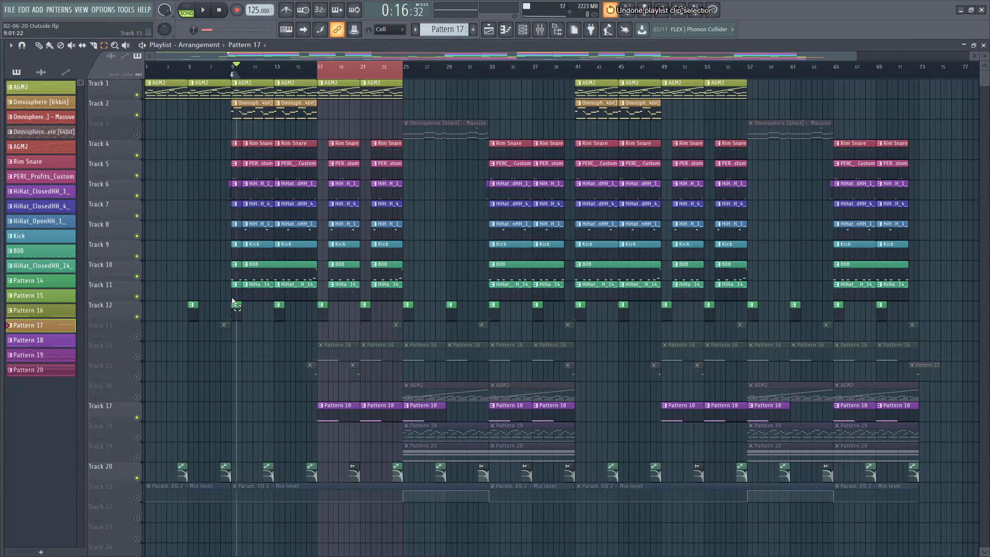
pyautogui.hotkey('ctrl', 'z')
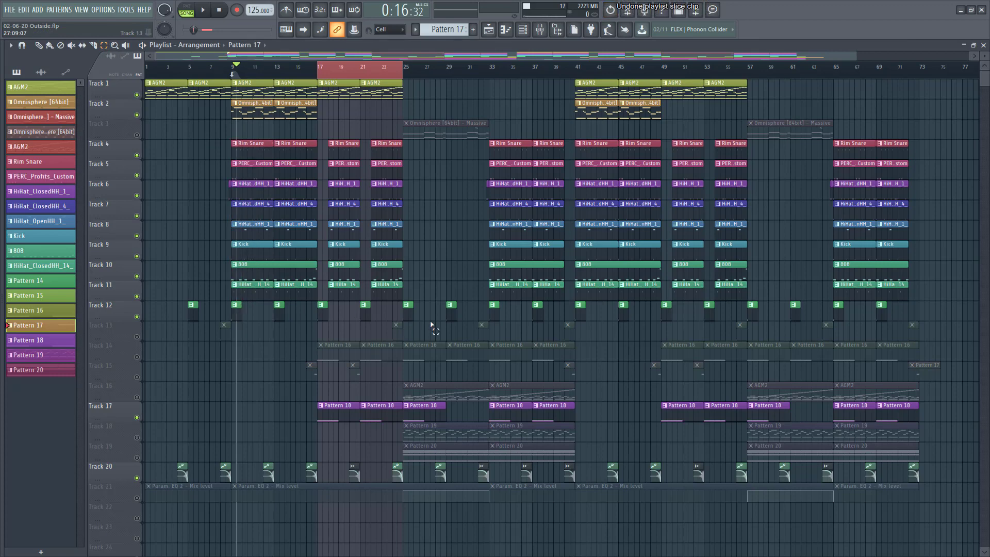
# Mute Track 17 and play the selected section from bar 17 without that layer
pyautogui.click(220, 11)
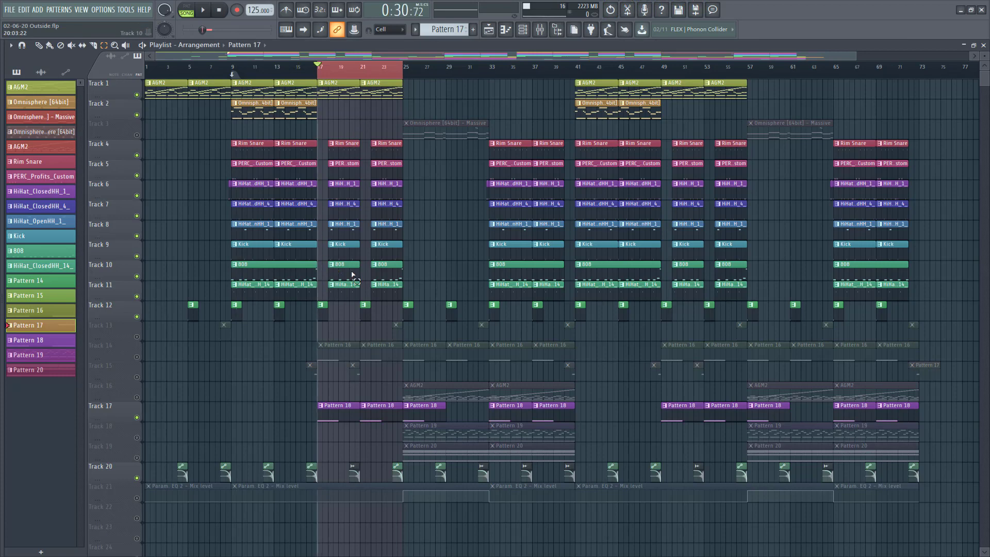
pyautogui.click(137, 417)
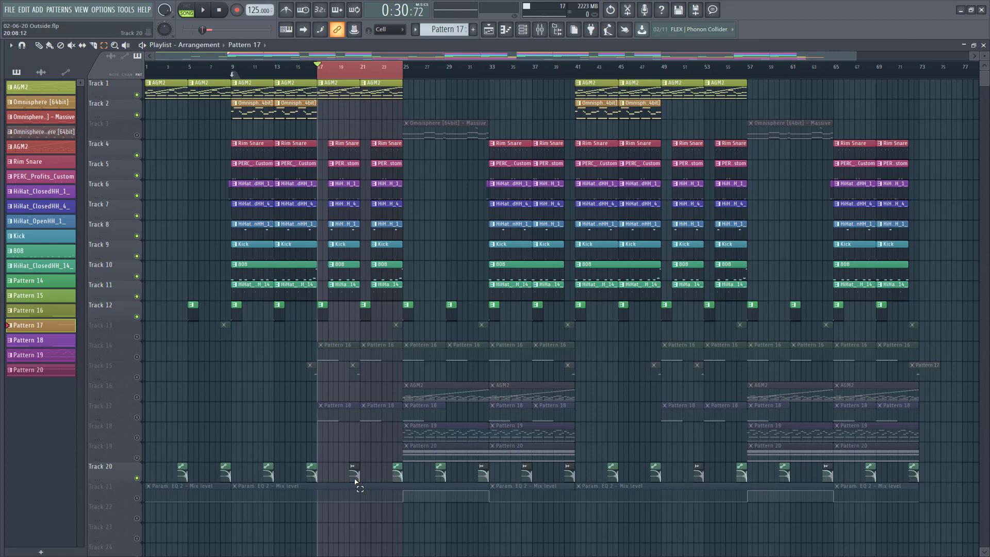
pyautogui.press('space')
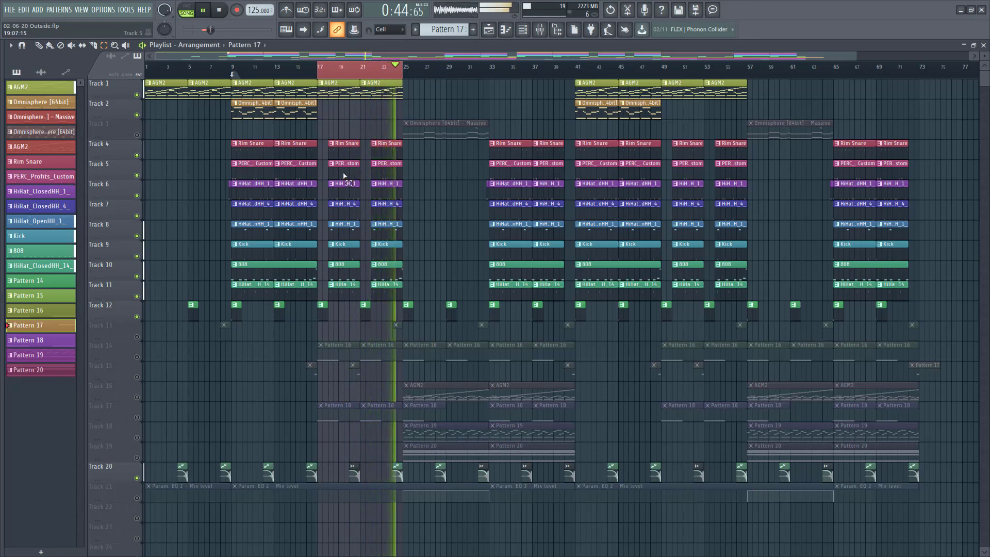
pyautogui.press('space')
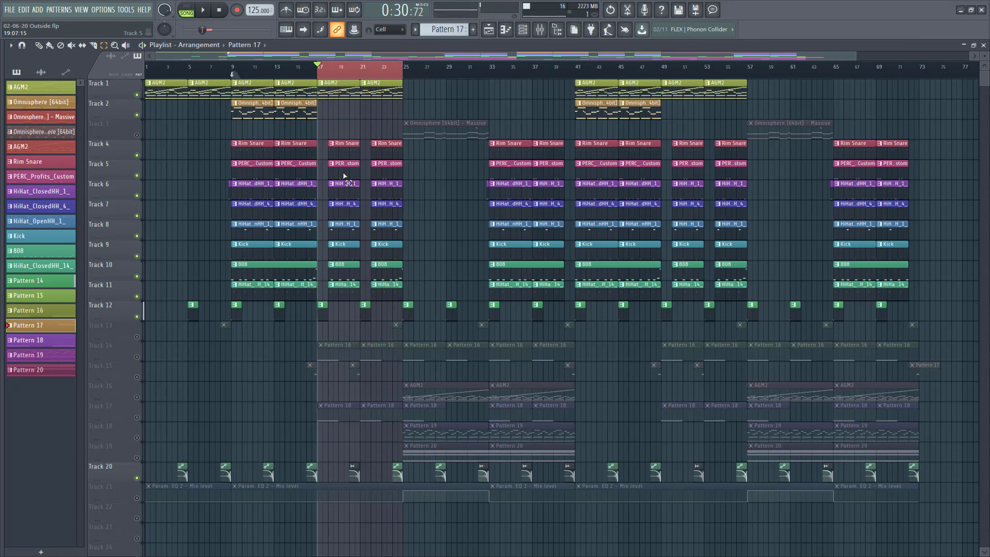
# Enable Track 14 and examine Pattern 16's notes in the piano roll from bar 1
pyautogui.click(137, 357)
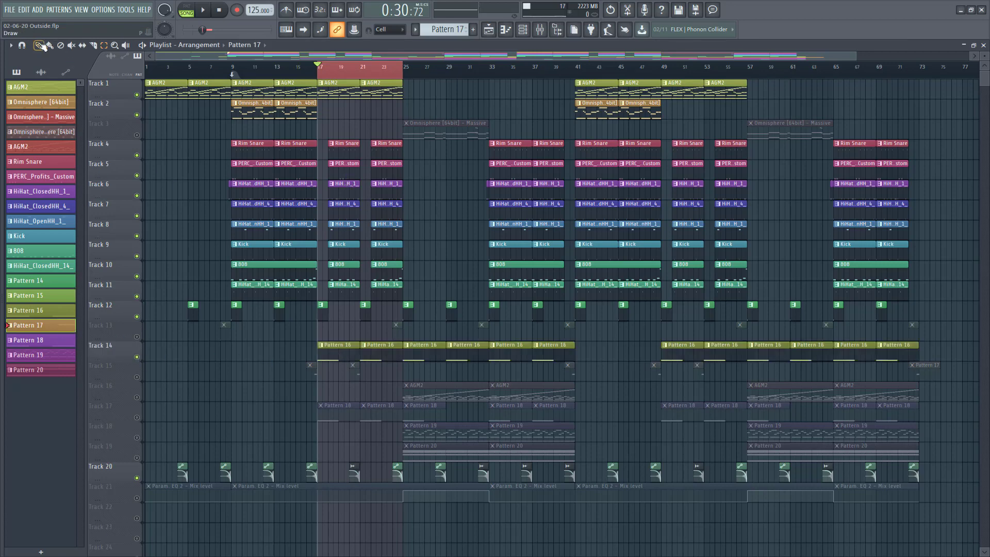
pyautogui.doubleClick(344, 353)
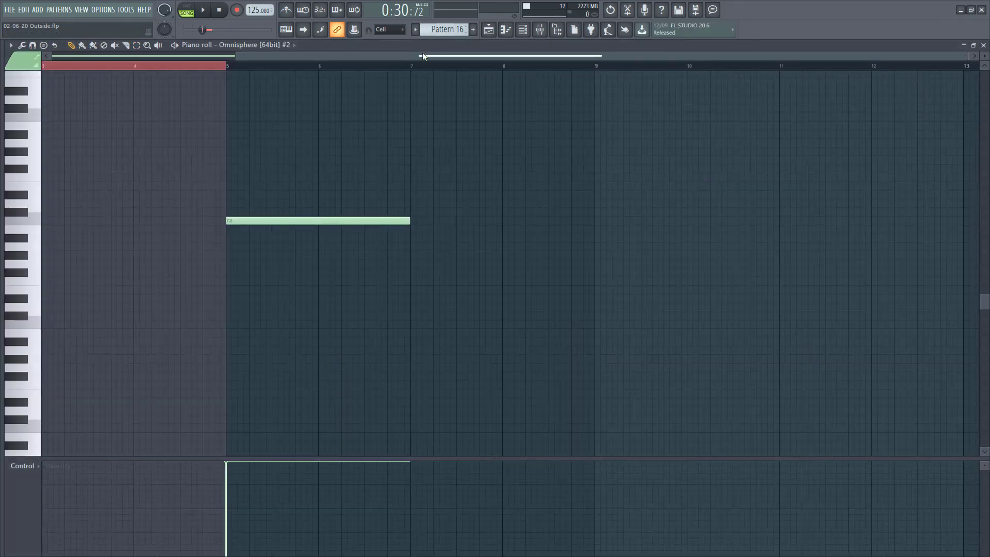
pyautogui.moveTo(423, 54); pyautogui.dragTo(36, 118)
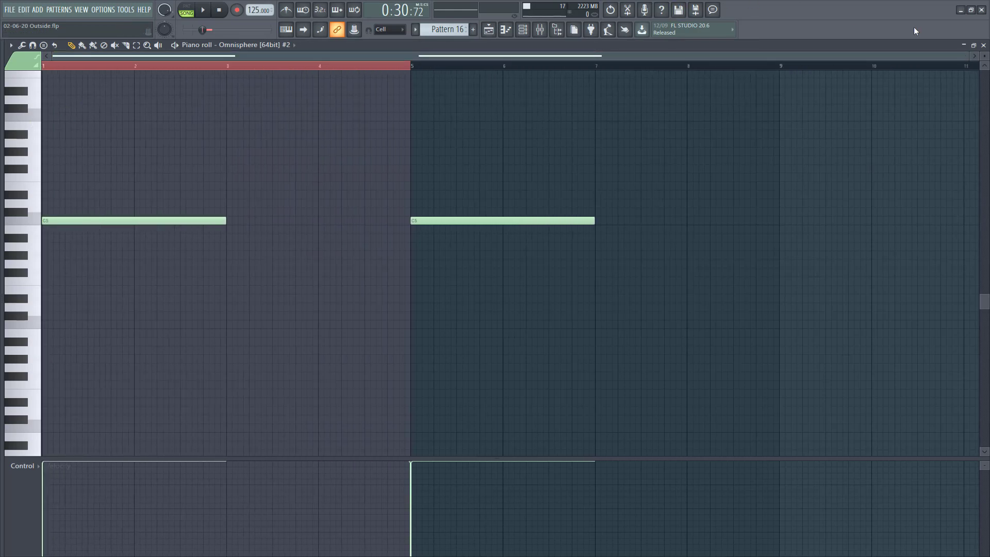
pyautogui.click(983, 45)
# Check the patch loaded in Omnisphere [64bit] #2 and play Pattern 16 alone in pattern mode
pyautogui.click(247, 81)
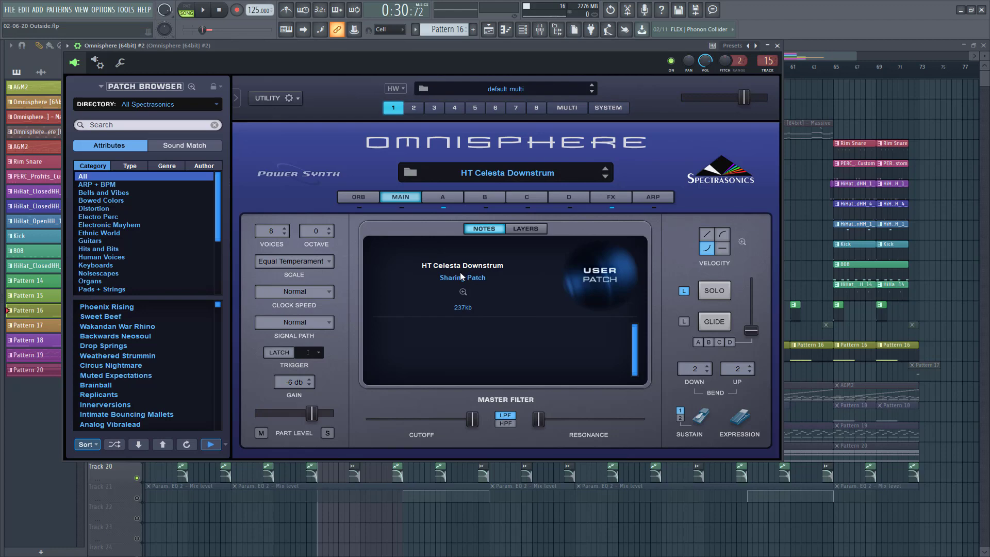
pyautogui.click(777, 46)
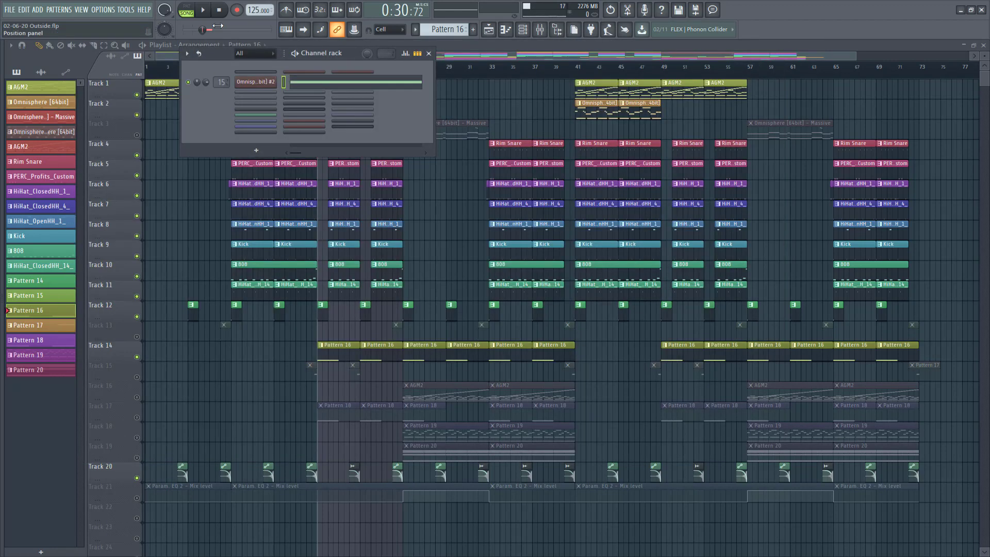
pyautogui.click(343, 84)
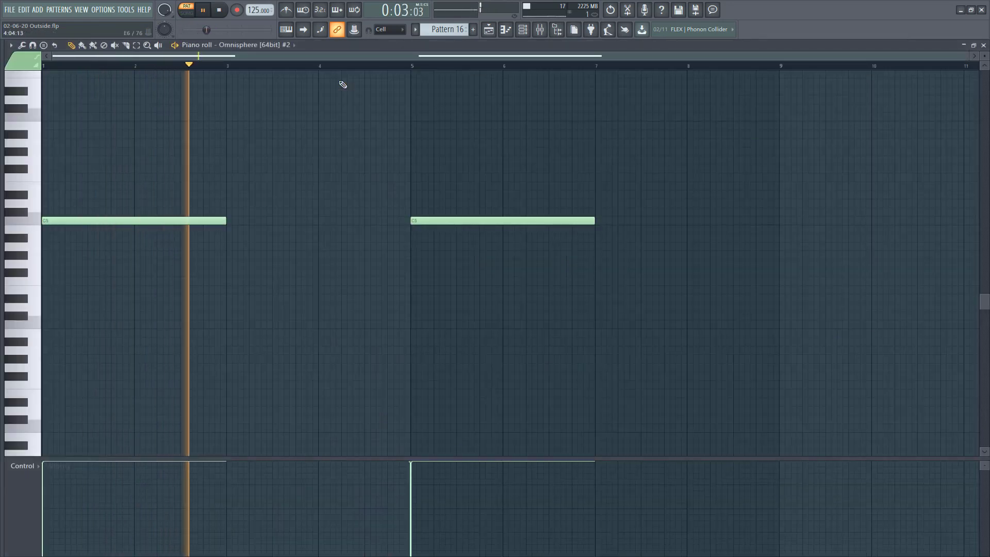
pyautogui.click(219, 10)
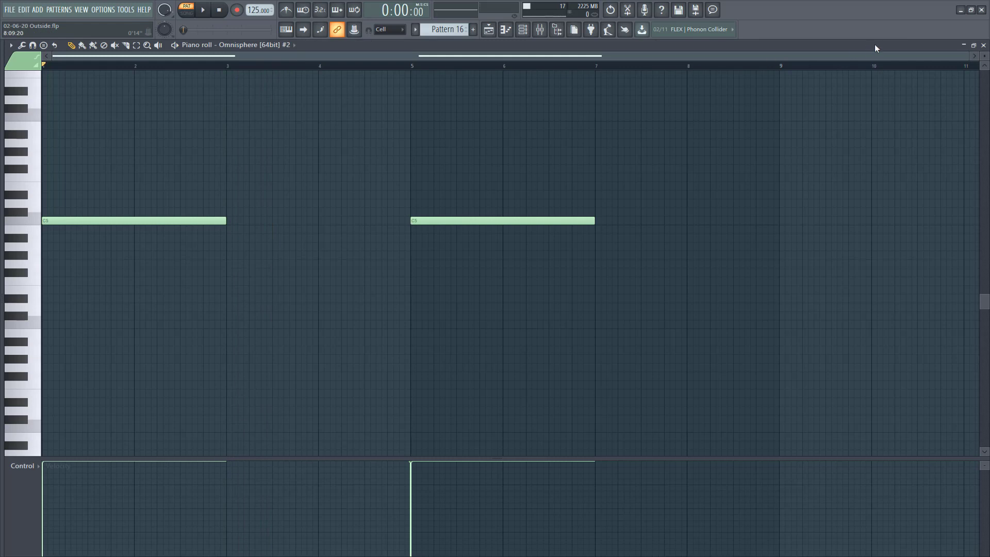
pyautogui.click(983, 45)
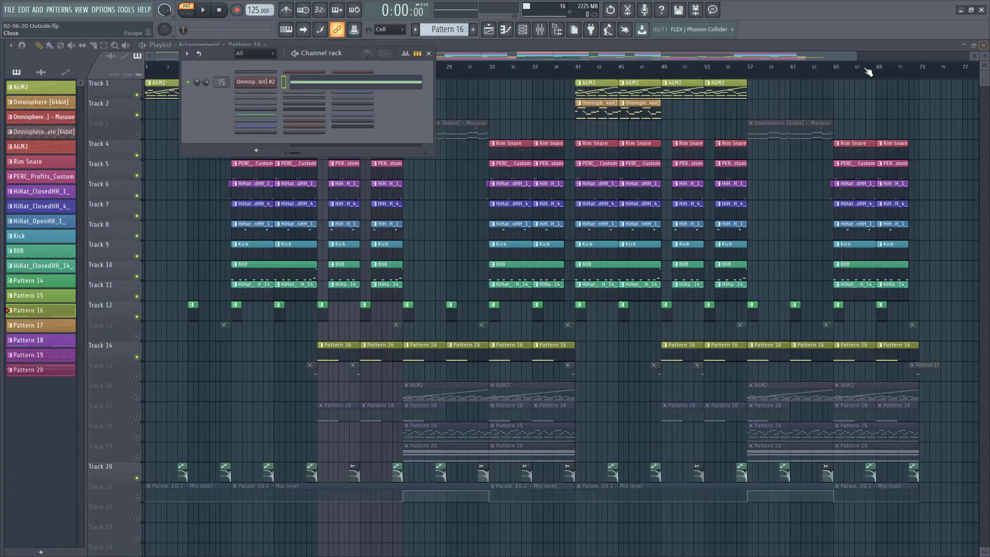
# Hide the channel rack and play the arrangement in song mode from bar 16 to hear Pattern 16 in context
pyautogui.press('F6')
pyautogui.click(307, 64)
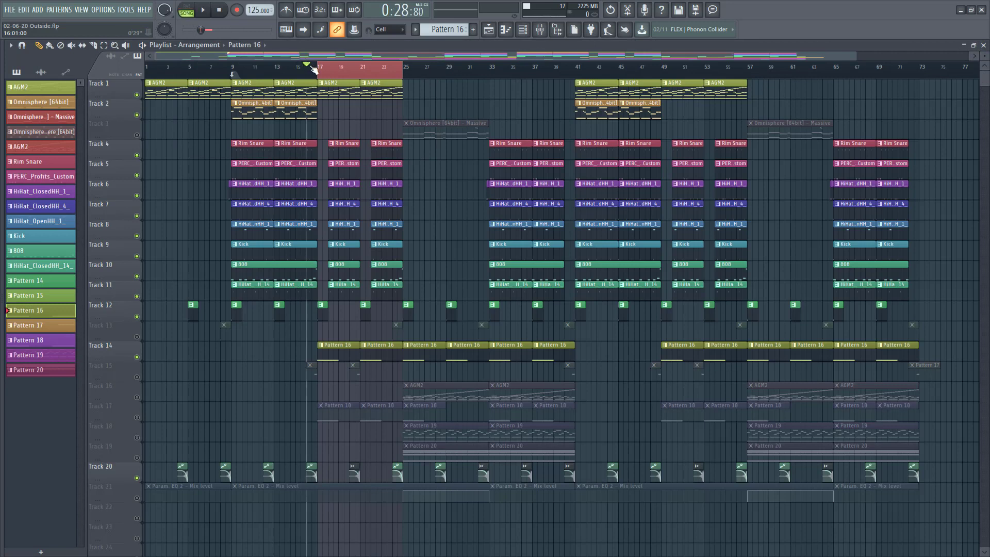
pyautogui.click(209, 14)
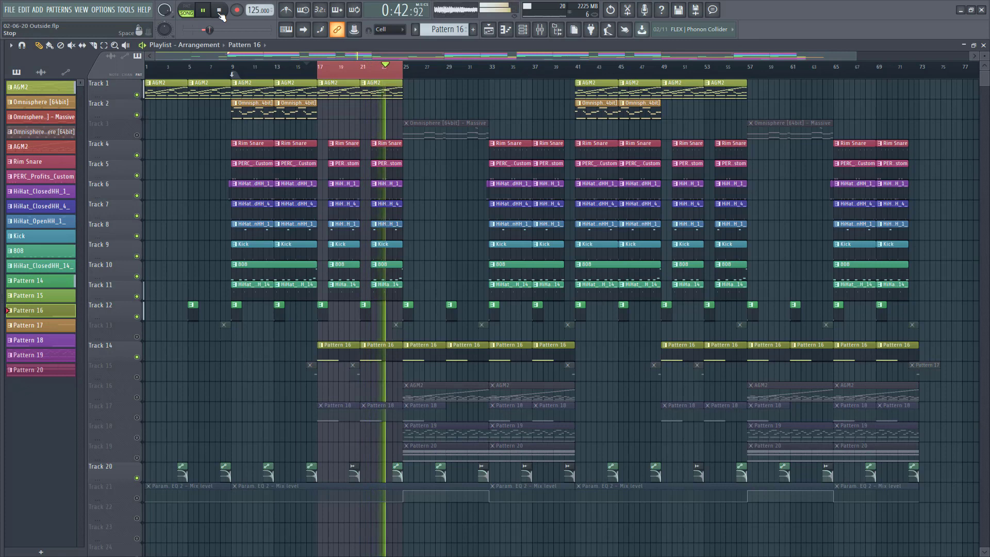
pyautogui.click(219, 12)
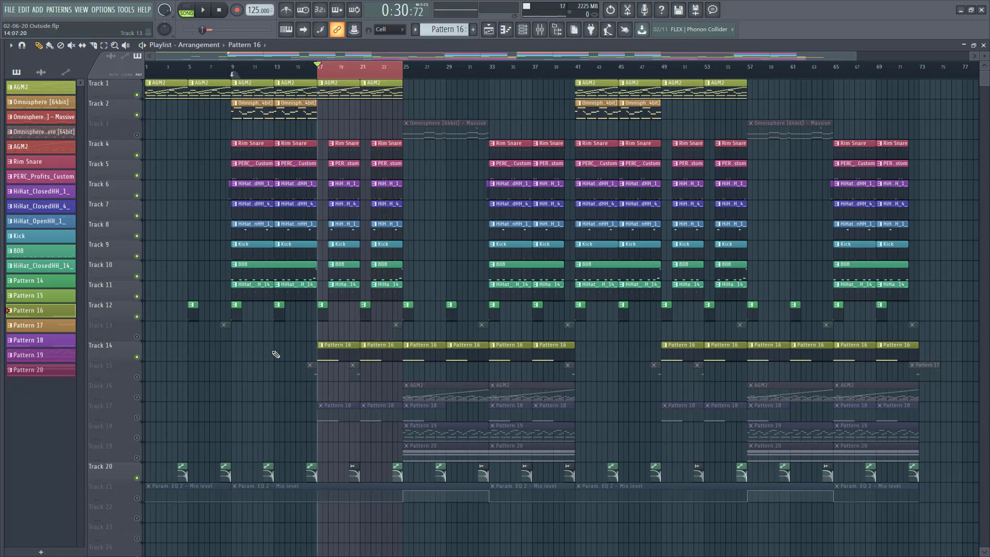
# Enable Track 17 and inspect Pattern 18's notes and the preset loaded in Massive #3
pyautogui.click(136, 417)
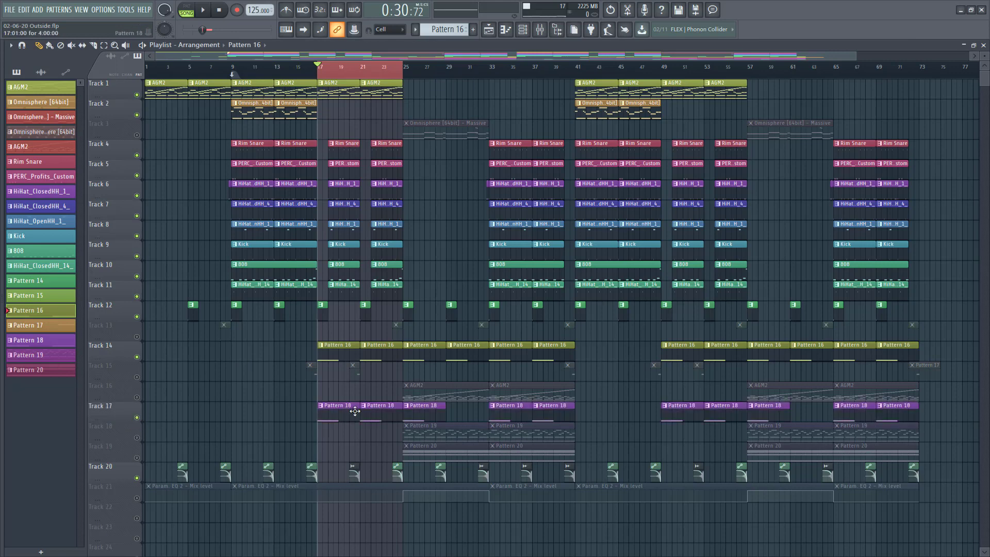
pyautogui.doubleClick(336, 413)
pyautogui.click(983, 46)
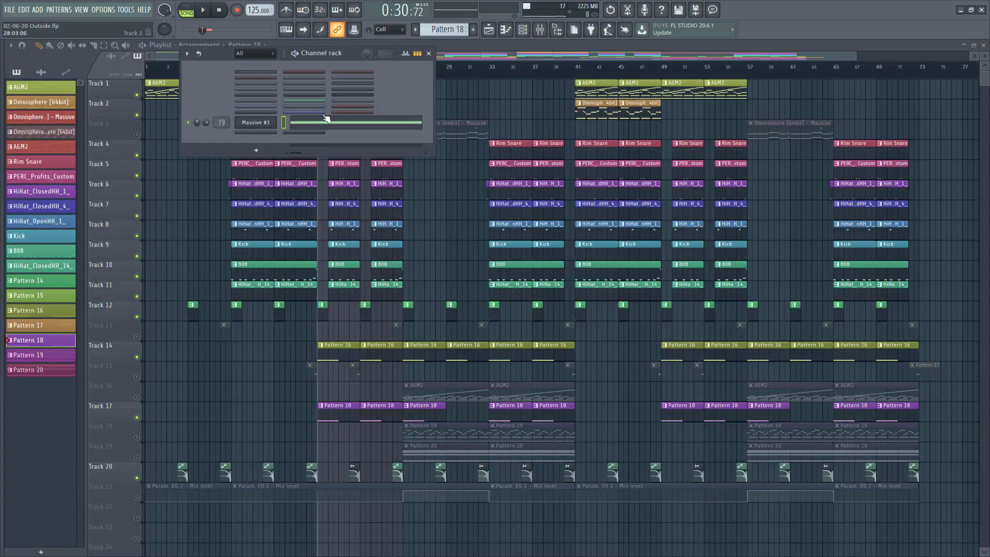
pyautogui.click(260, 124)
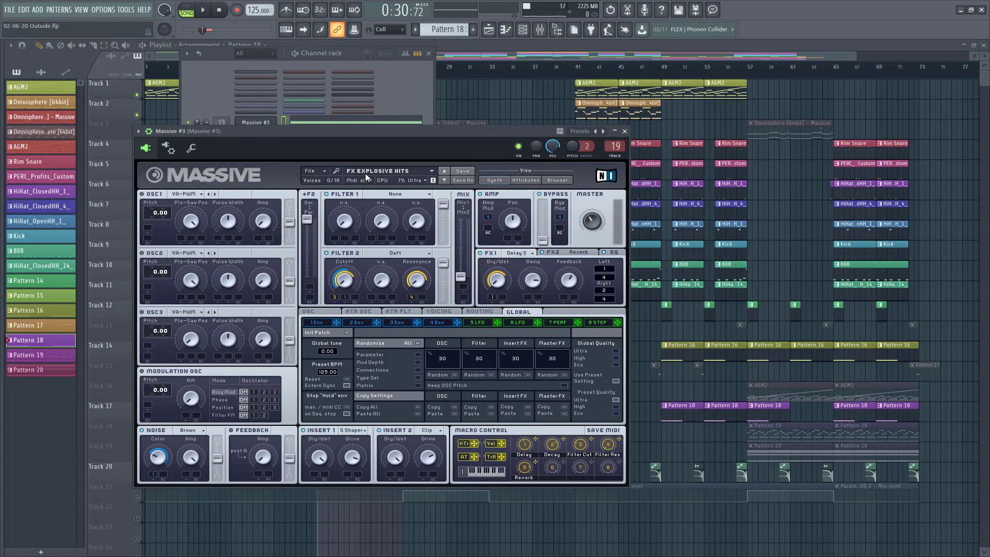
pyautogui.click(625, 131)
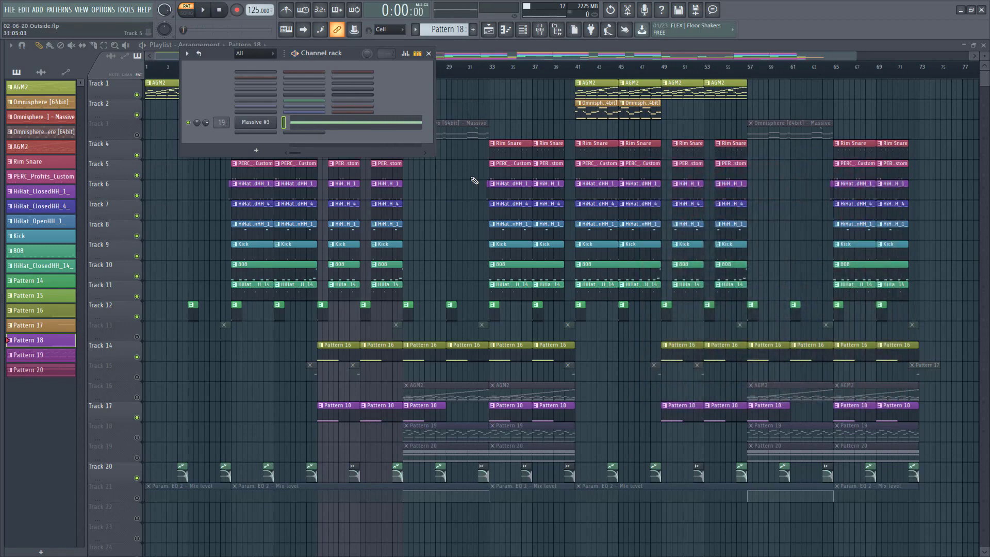
# Return to the playlist in song mode and play from bar 16 to hear Pattern 18 in the mix
pyautogui.press('F6')
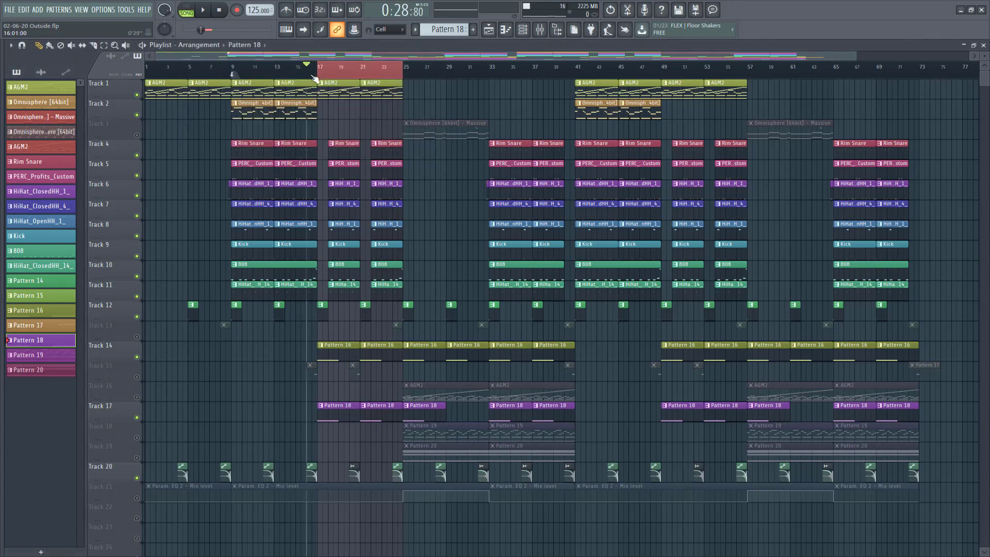
pyautogui.click(205, 10)
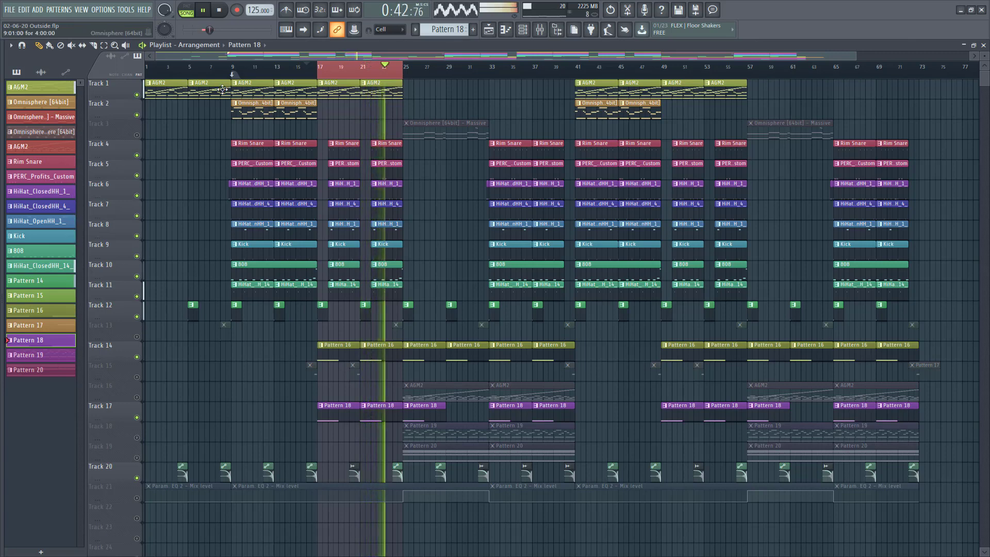
pyautogui.click(222, 12)
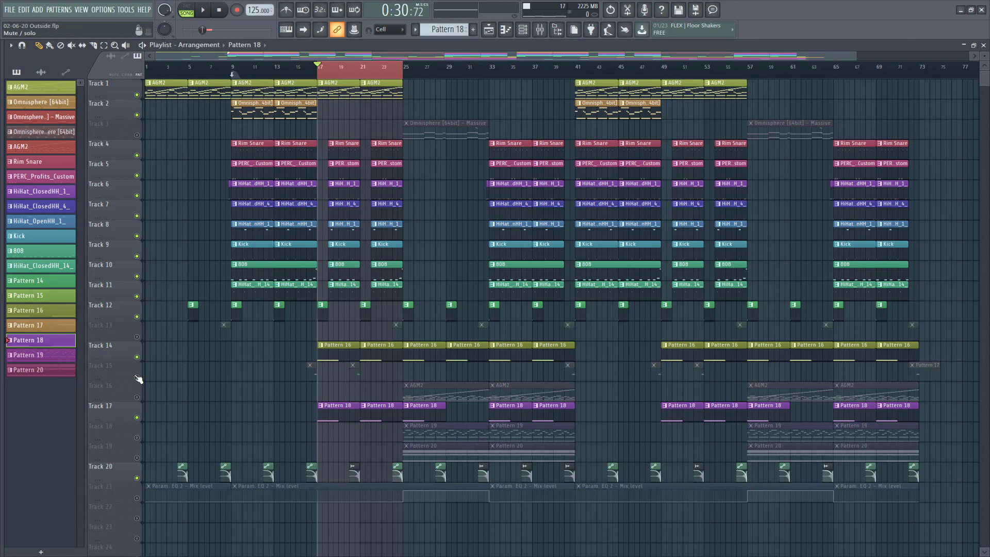
# Enable Track 15, audition the Blip_Mad1 sound in Pattern 17's piano roll, and return to the playlist without the channel rack
pyautogui.click(137, 378)
pyautogui.doubleClick(308, 375)
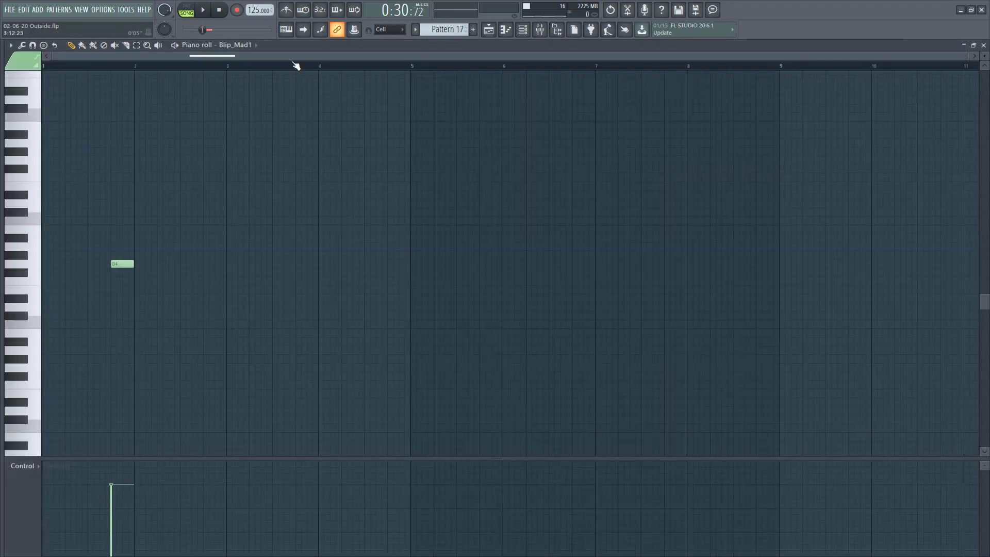
pyautogui.click(26, 258)
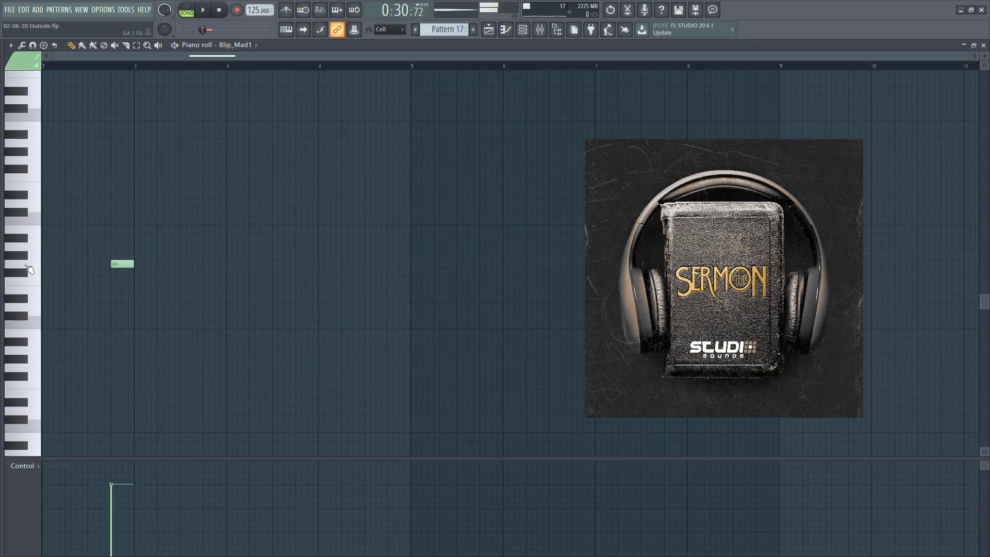
pyautogui.click(983, 45)
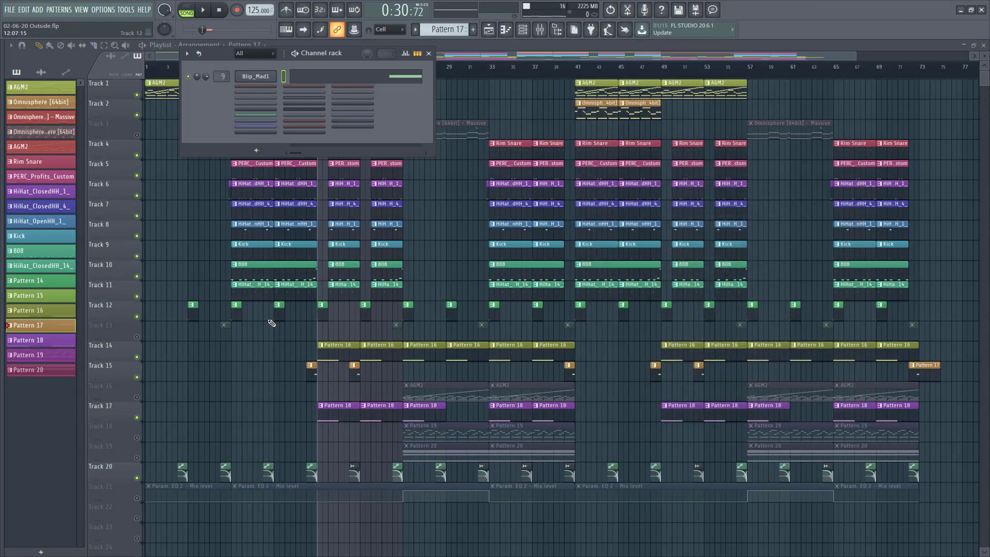
pyautogui.press('F6')
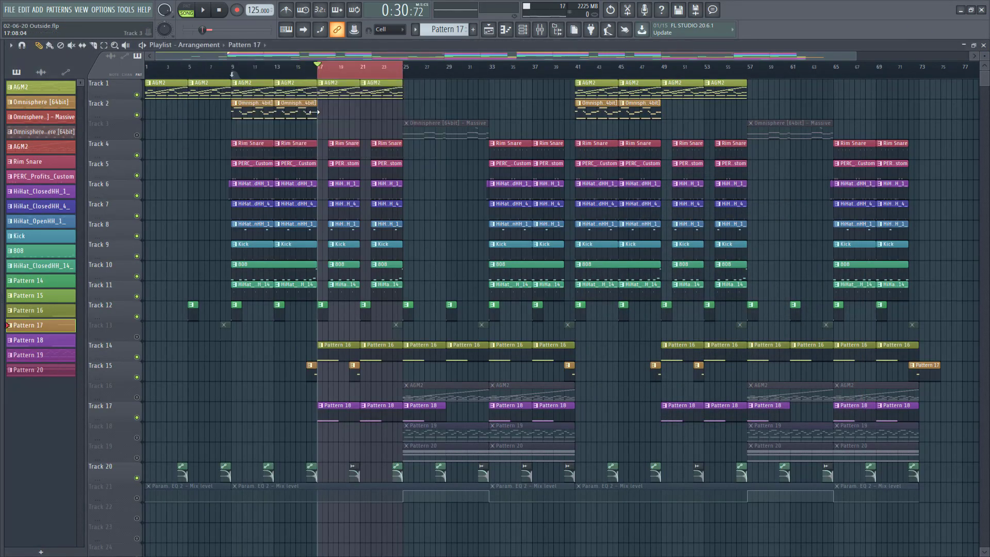
# Play the arrangement from bar 15 to hear Pattern 17's blip in the mix, and stop playback
pyautogui.click(311, 76)
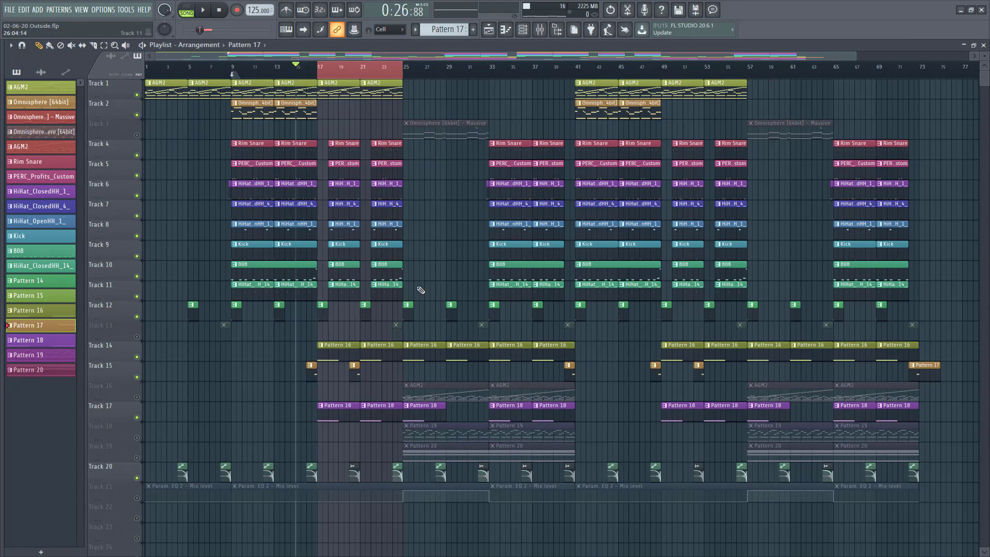
pyautogui.click(203, 11)
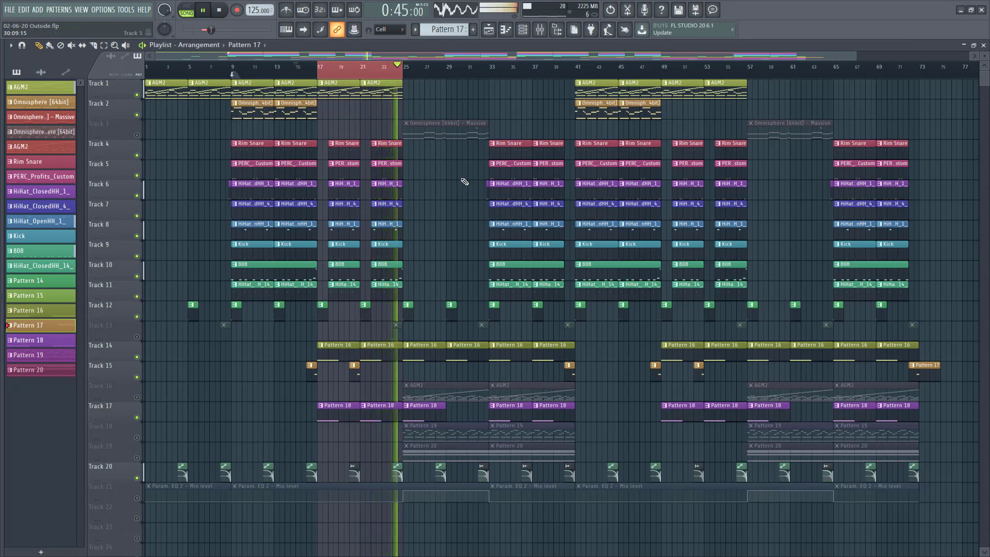
pyautogui.click(219, 10)
# Enable Track 13 and open the Cym_Fruits sampler settings from Pattern 15
pyautogui.click(219, 10)
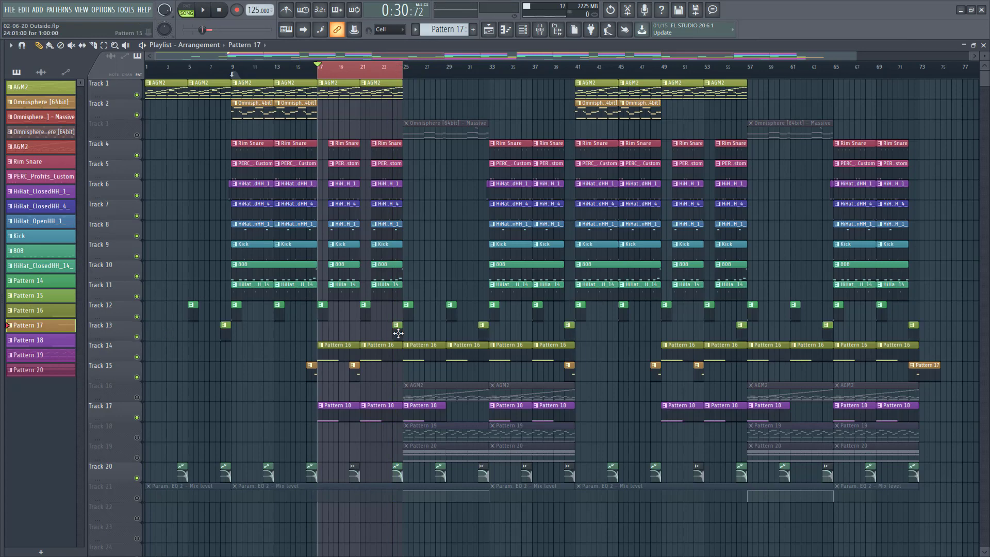
pyautogui.doubleClick(398, 326)
pyautogui.click(984, 46)
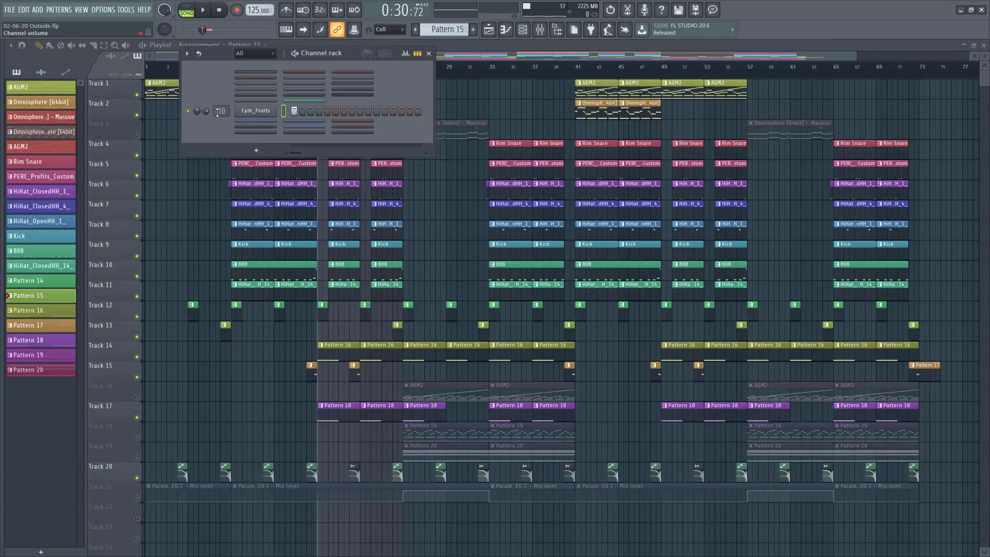
pyautogui.click(257, 111)
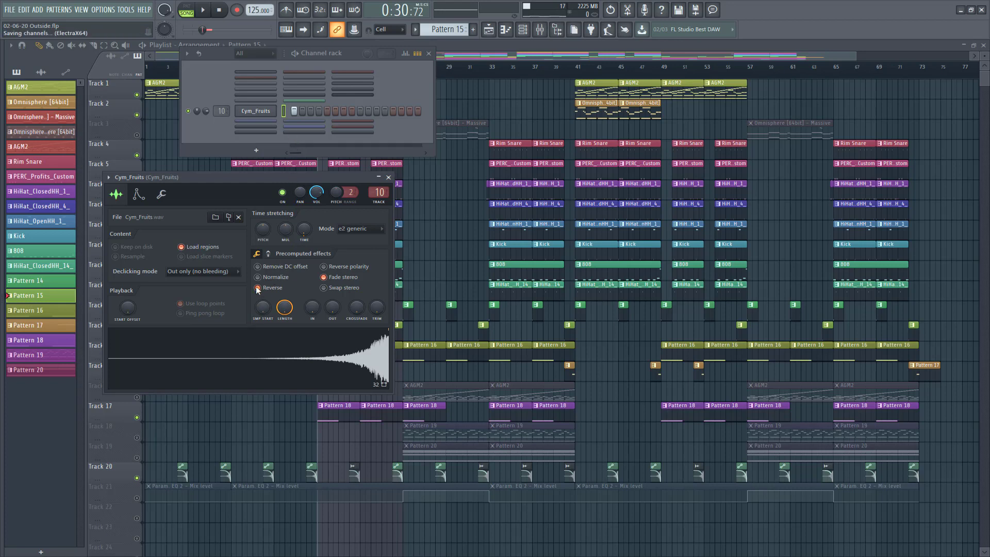
# Set the Cym_Fruits time stretching to 1 bar with the e2 generic mode
pyautogui.rightClick(304, 230)
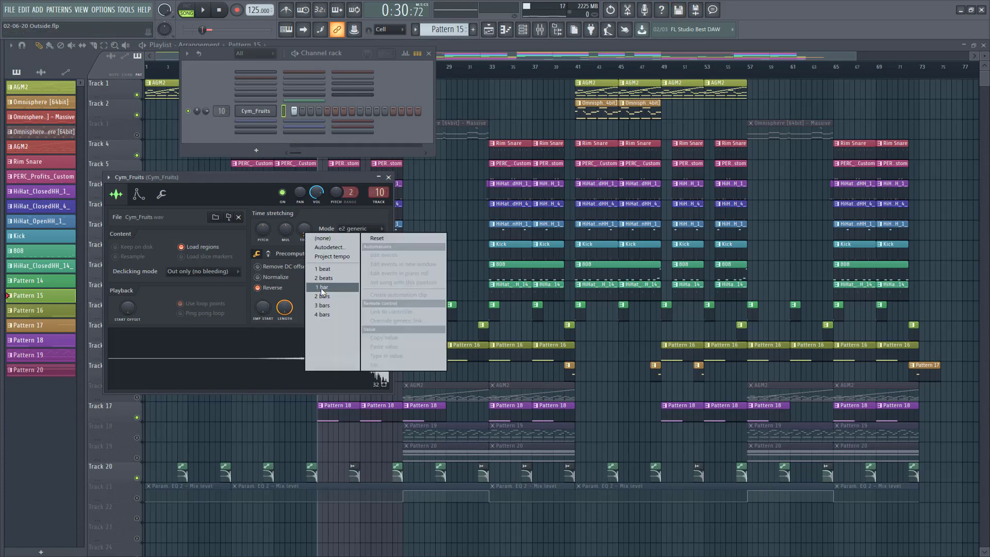
pyautogui.click(321, 290)
pyautogui.click(358, 231)
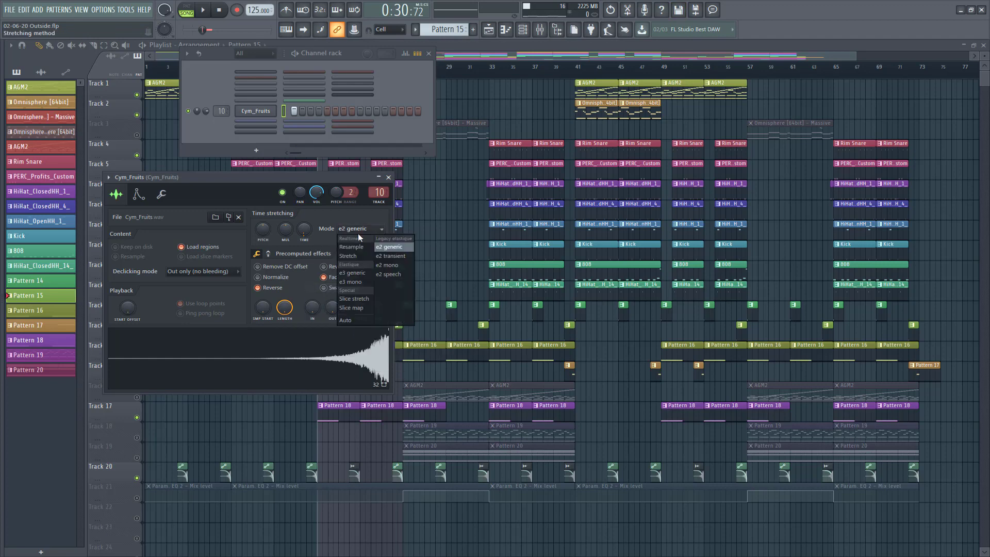
pyautogui.click(388, 246)
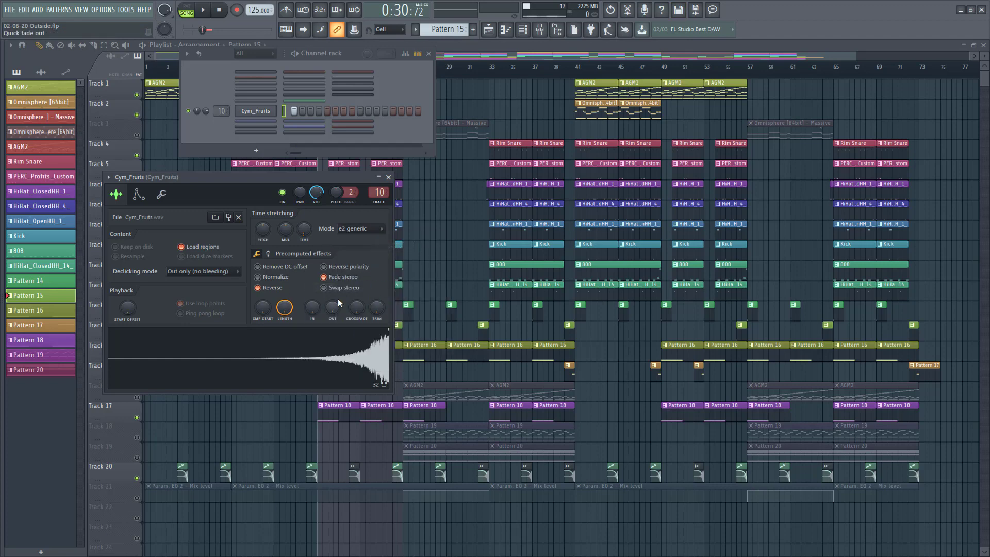
# Inspect the Fruity delay 2 effect on the Cym_Fruits mixer track and return to the playlist
pyautogui.doubleClick(256, 115)
pyautogui.click(541, 35)
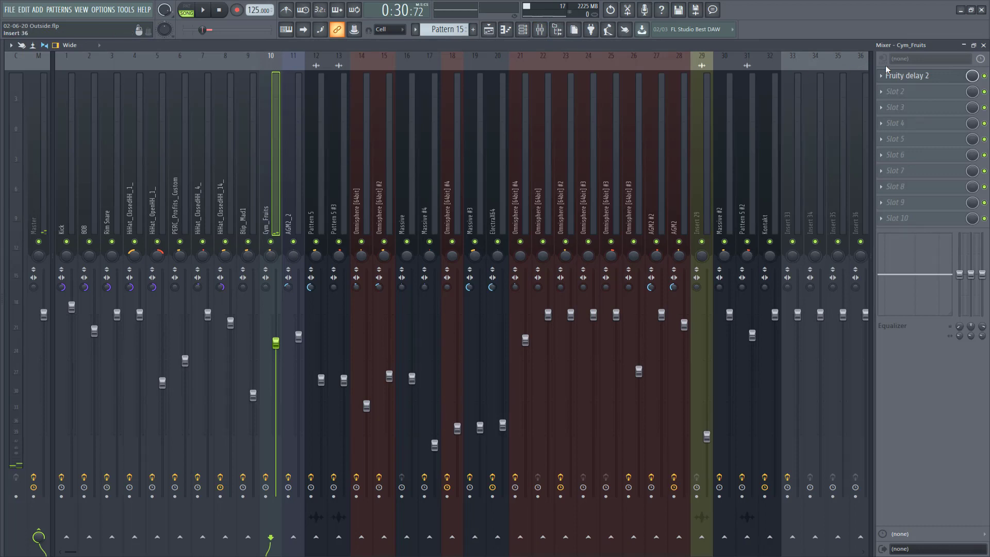
pyautogui.click(916, 76)
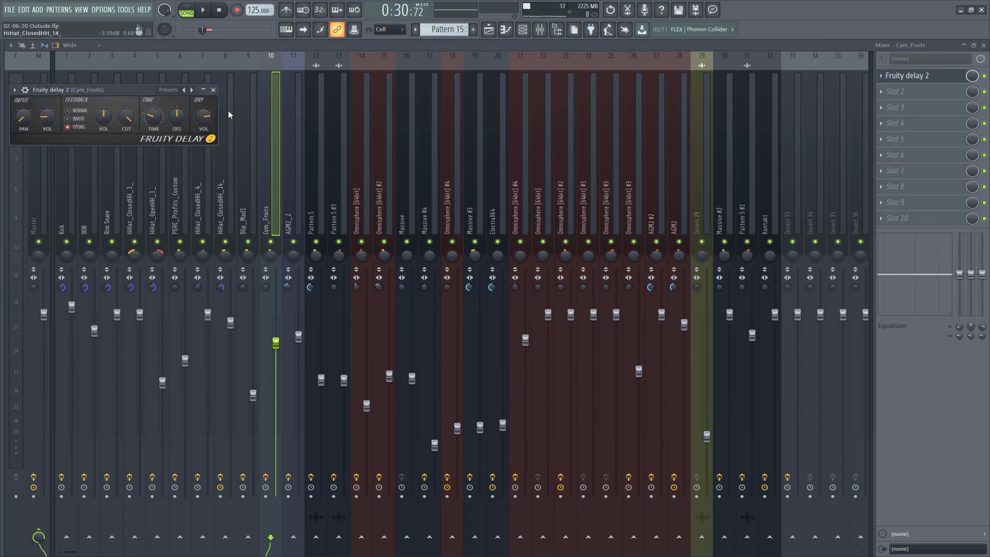
pyautogui.click(985, 46)
pyautogui.rightClick(443, 171)
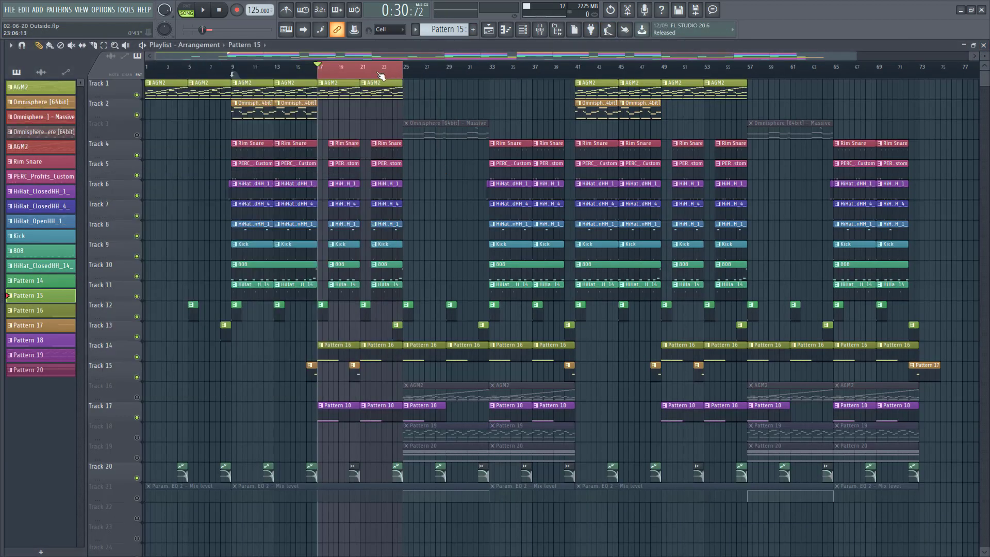
# Clear the playlist's time selection and play the arrangement across bar 25 to hear the reversed cymbal in the transition
pyautogui.click(104, 45)
pyautogui.moveTo(364, 76); pyautogui.dragTo(388, 77)
pyautogui.click(205, 11)
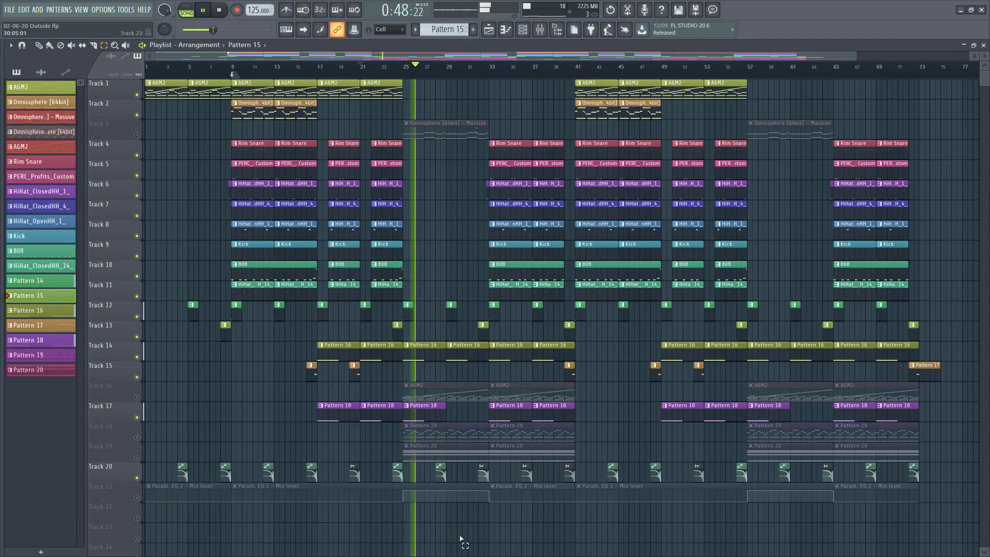
pyautogui.click(221, 12)
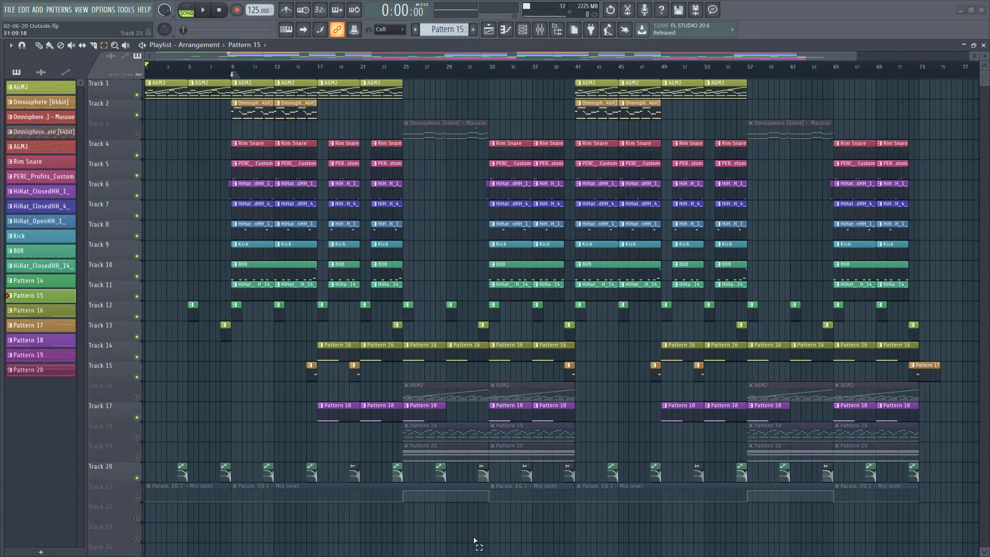
# Enable Track 21's Param. EQ 2 - Mix level automation and select the section from bar 25 to bar 33
pyautogui.click(137, 498)
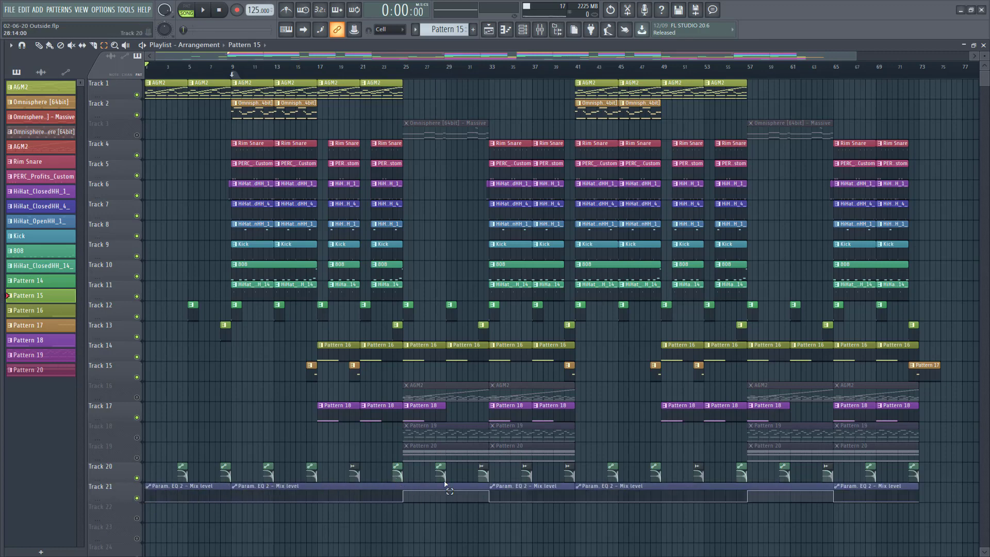
pyautogui.click(39, 45)
pyautogui.moveTo(490, 77); pyautogui.dragTo(405, 85)
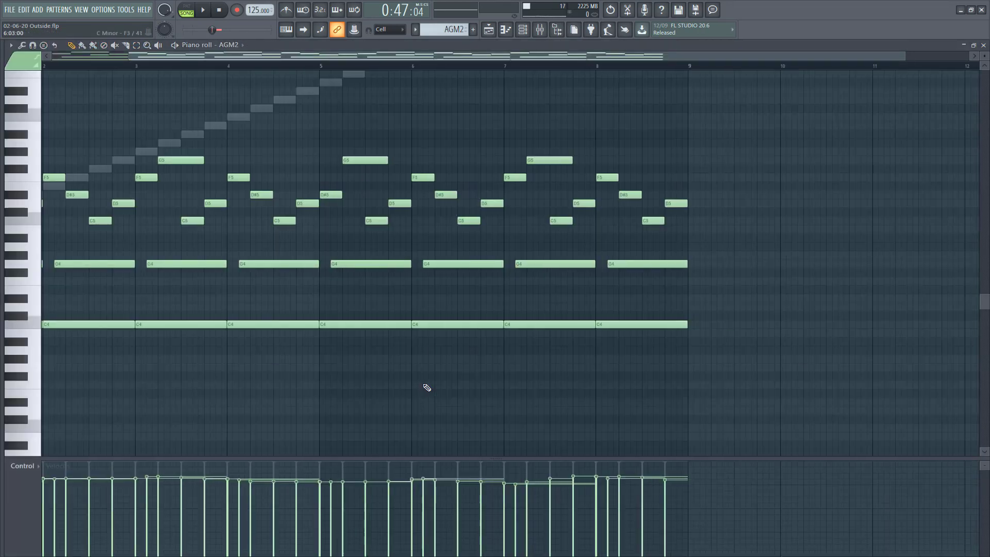
# Open Track 16's AGM2 pattern and play the AGM2 channel's notes without AGM2_3 in pattern mode
pyautogui.doubleClick(425, 386)
pyautogui.click(984, 45)
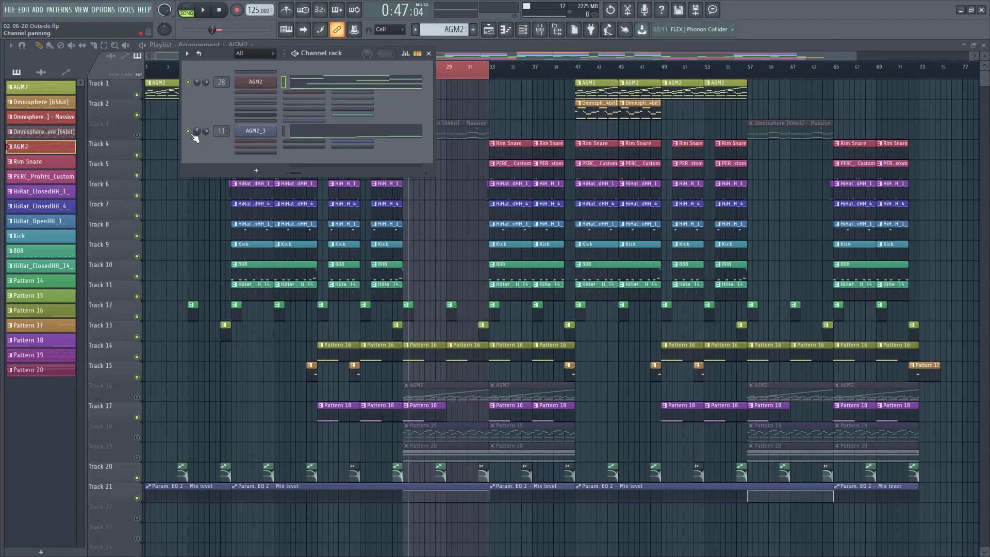
pyautogui.click(308, 91)
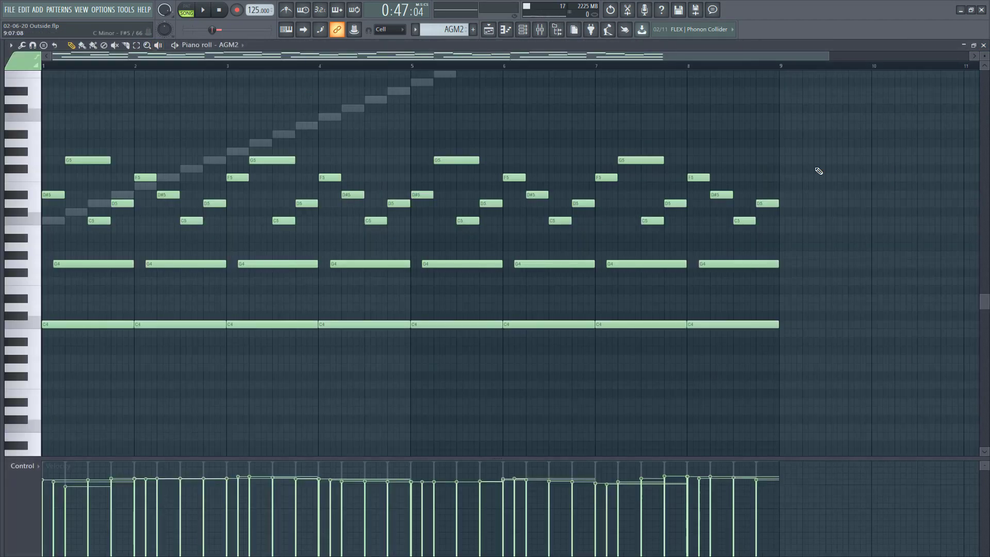
pyautogui.click(190, 10)
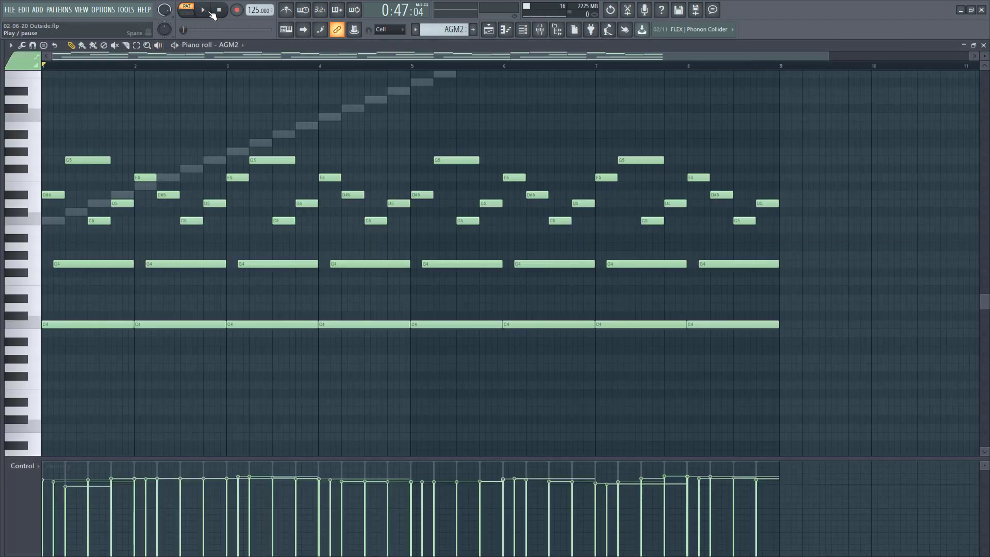
pyautogui.click(211, 12)
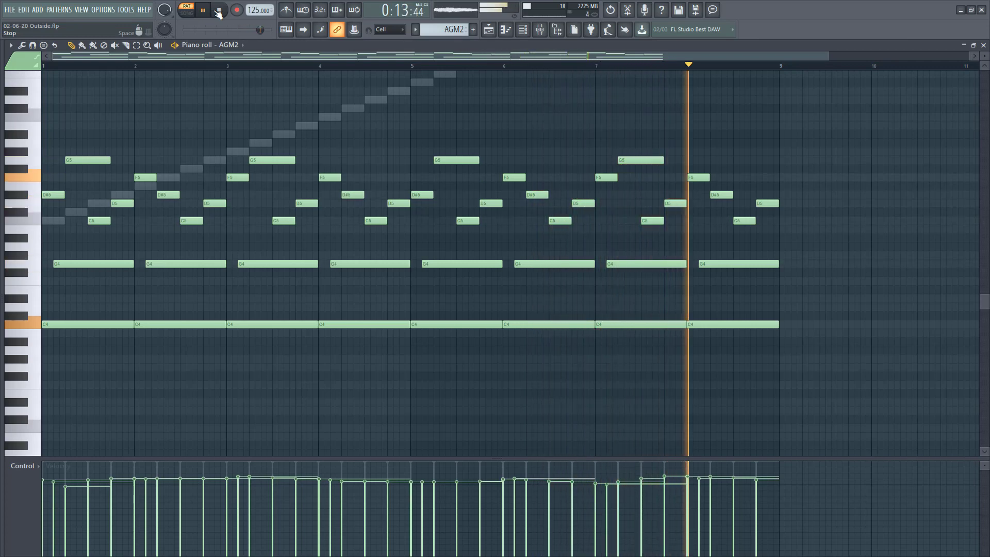
pyautogui.click(217, 11)
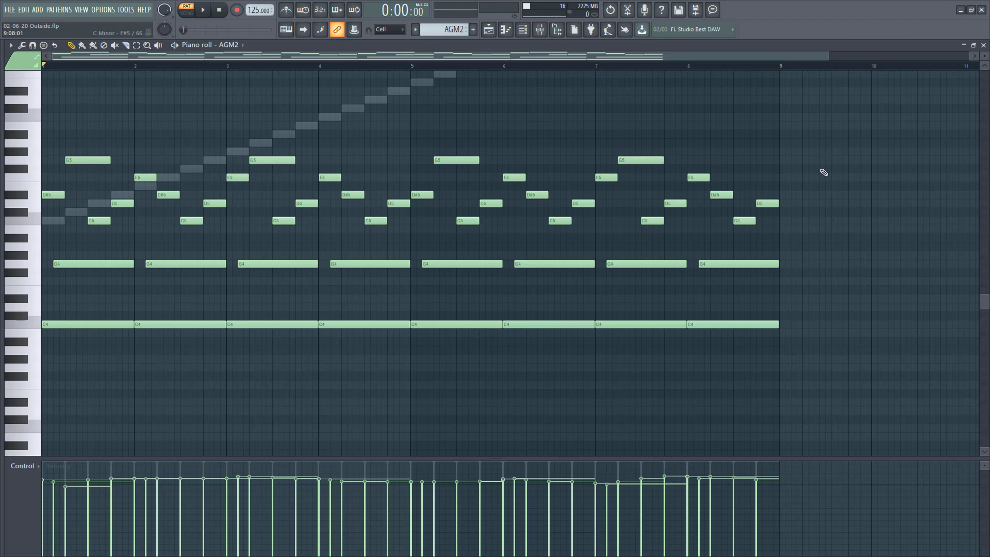
# Mute the AGM2 channel and inspect AGM2_3's Fruity Slicer settings and its slice notes in the piano roll
pyautogui.click(983, 45)
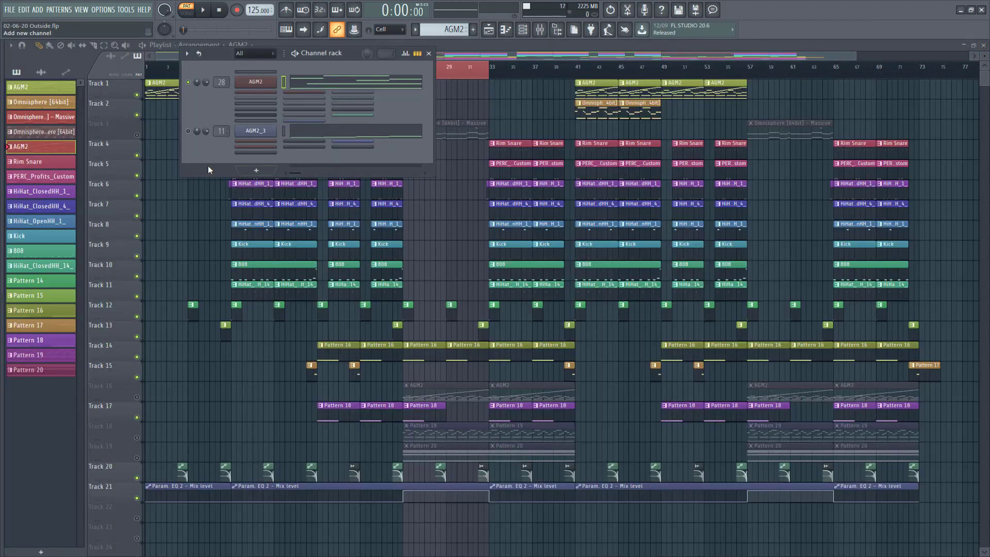
pyautogui.click(189, 83)
pyautogui.click(258, 132)
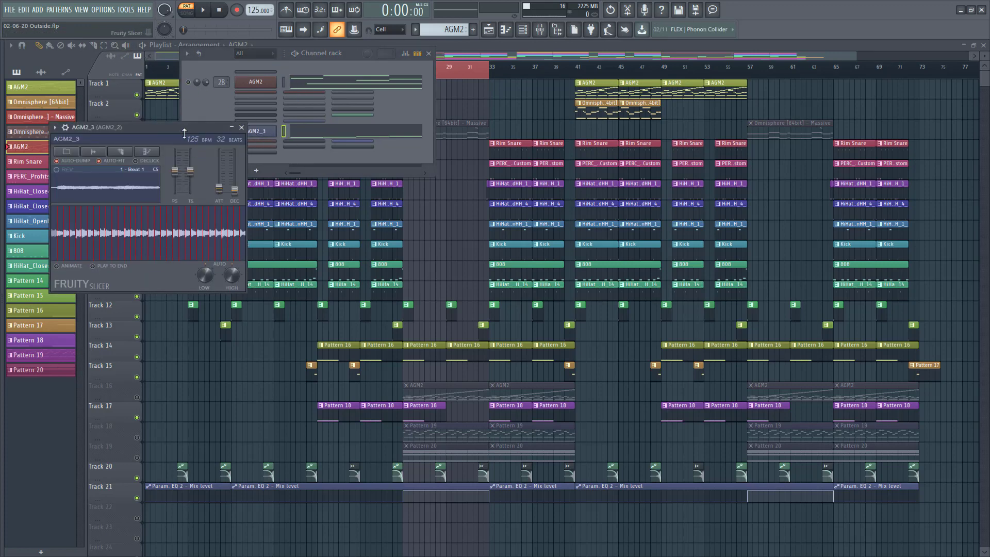
pyautogui.click(241, 127)
pyautogui.click(364, 138)
pyautogui.scroll(8, 394, 404)
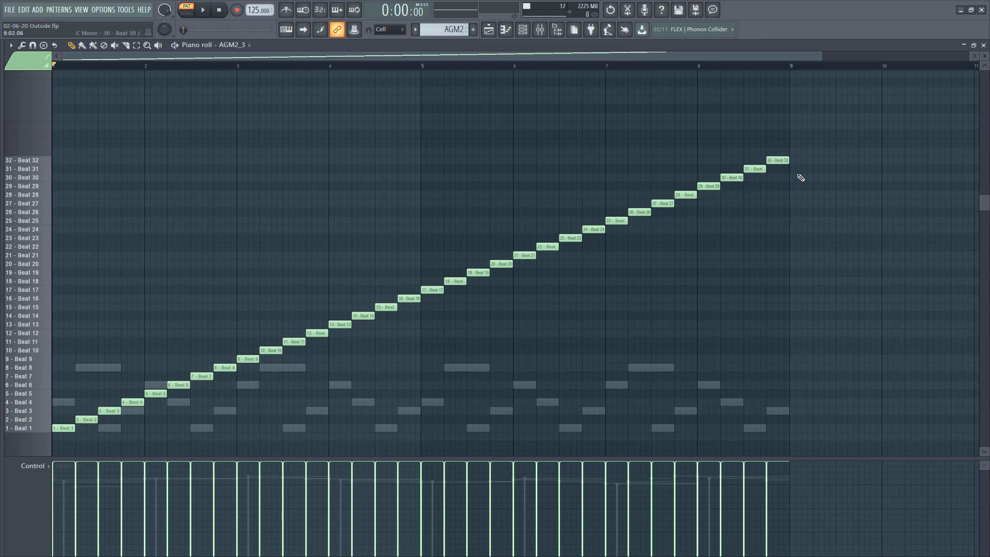
pyautogui.click(971, 48)
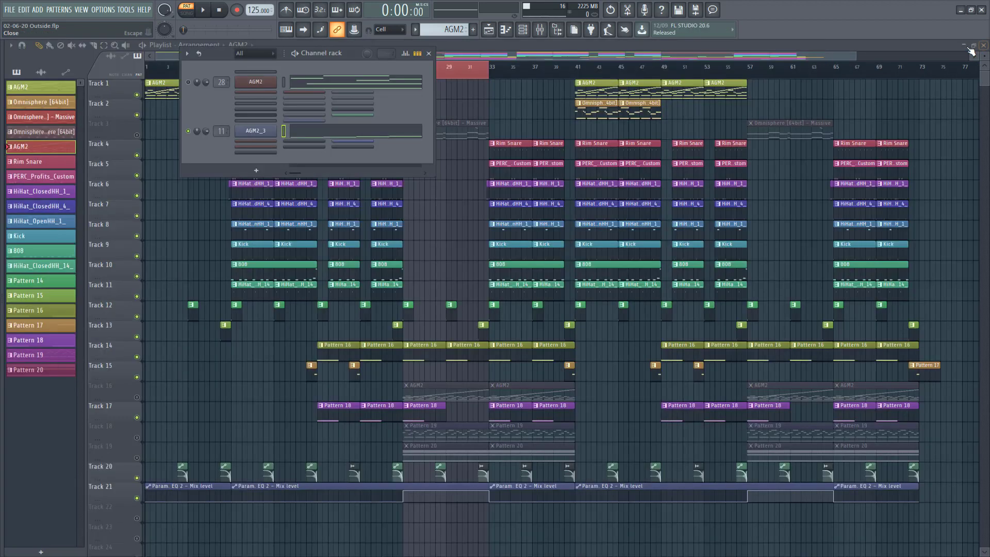
# Play the AGM2_3 slices alone in pattern mode while viewing them in the piano roll
pyautogui.click(204, 11)
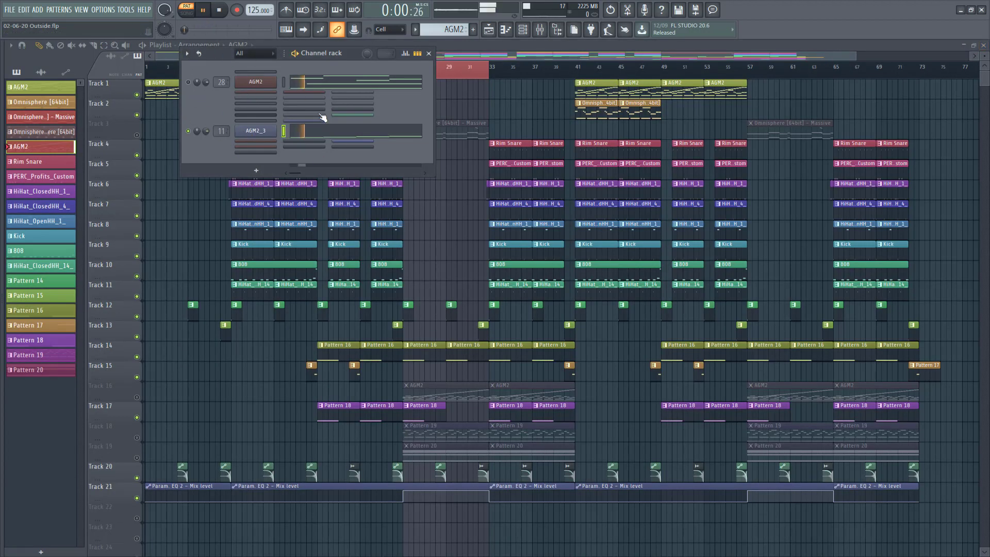
pyautogui.click(338, 135)
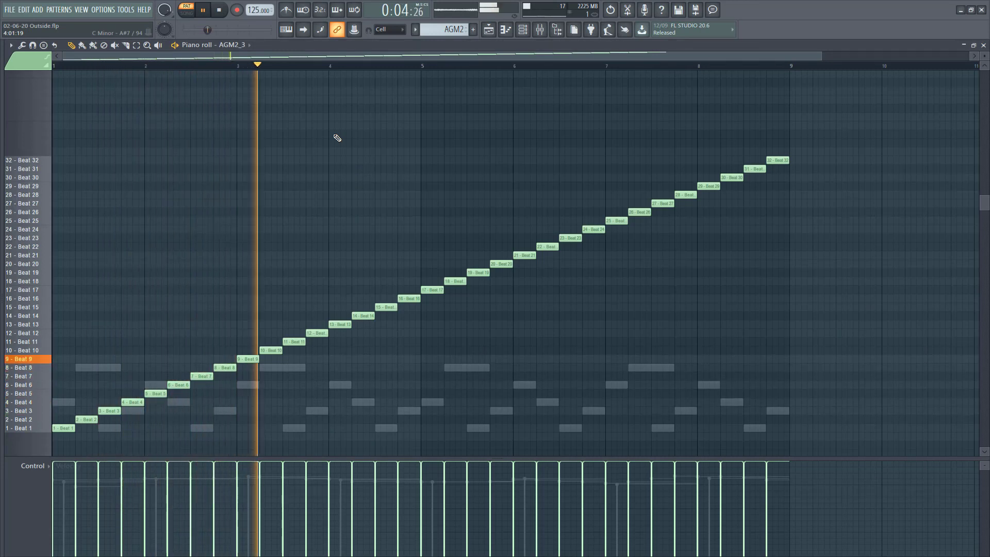
pyautogui.click(221, 10)
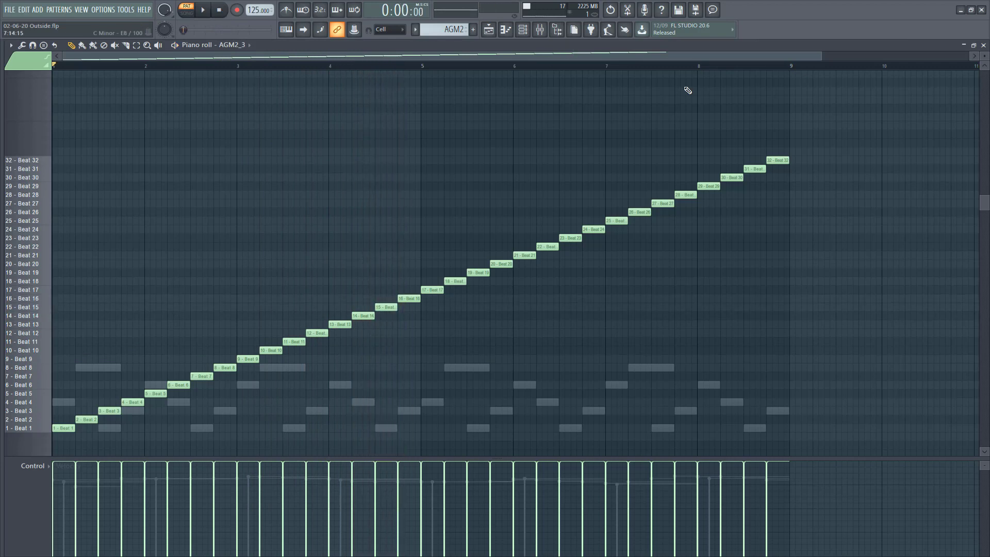
# Return to the playlist without the channel rack, switch to song mode, and enable Track 16
pyautogui.click(983, 46)
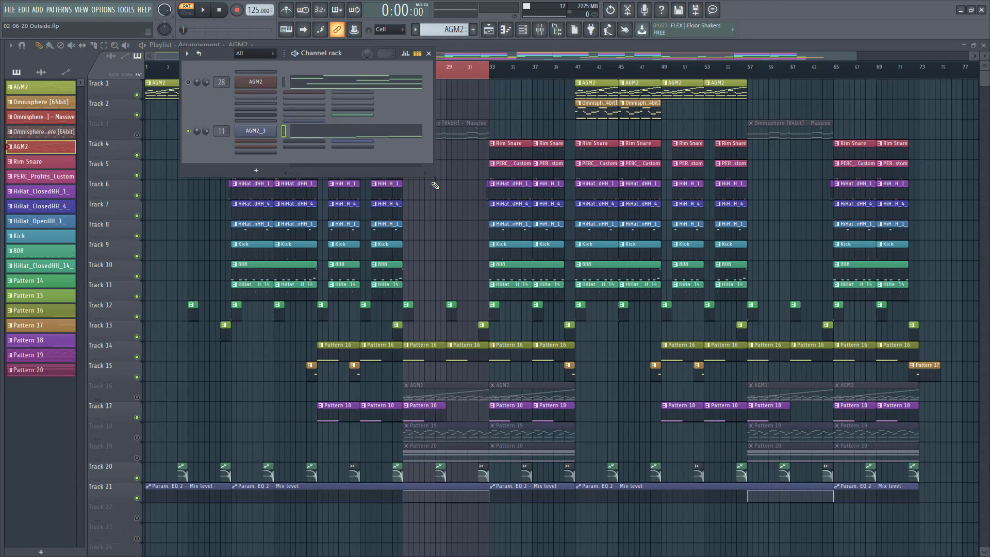
pyautogui.press('F6')
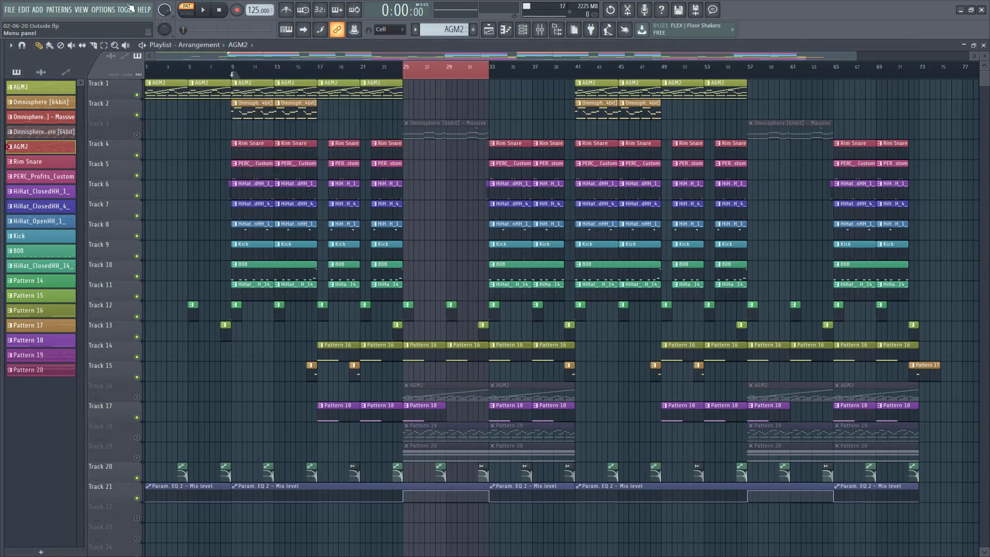
pyautogui.click(188, 13)
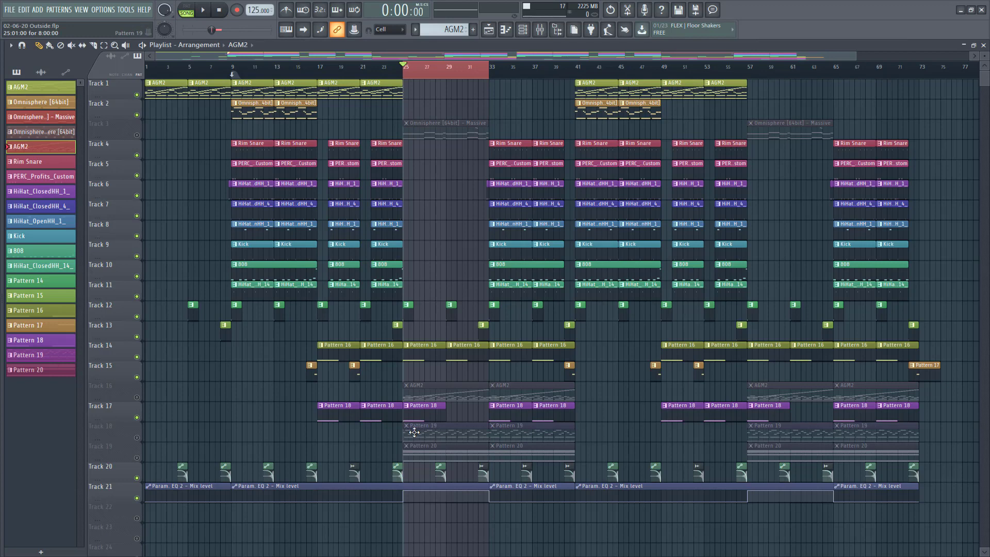
pyautogui.click(136, 397)
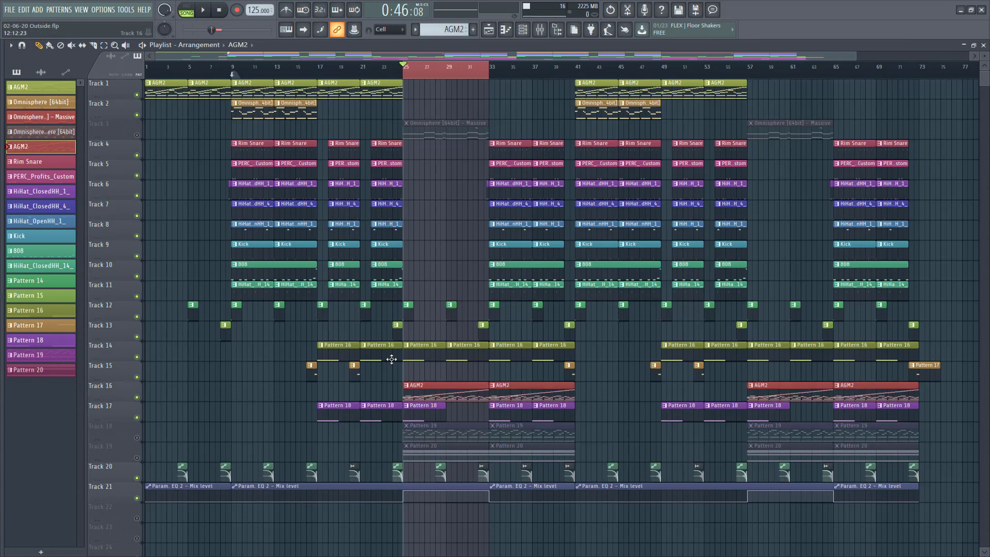
# Play the arrangement from bar 25 in song mode with Track 16 enabled
pyautogui.click(392, 73)
pyautogui.press('space')
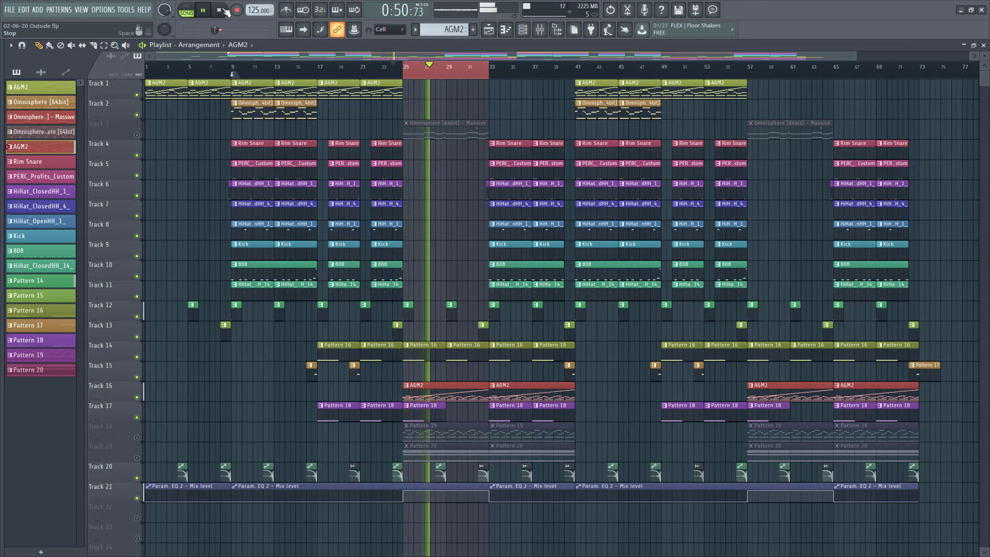
pyautogui.click(221, 10)
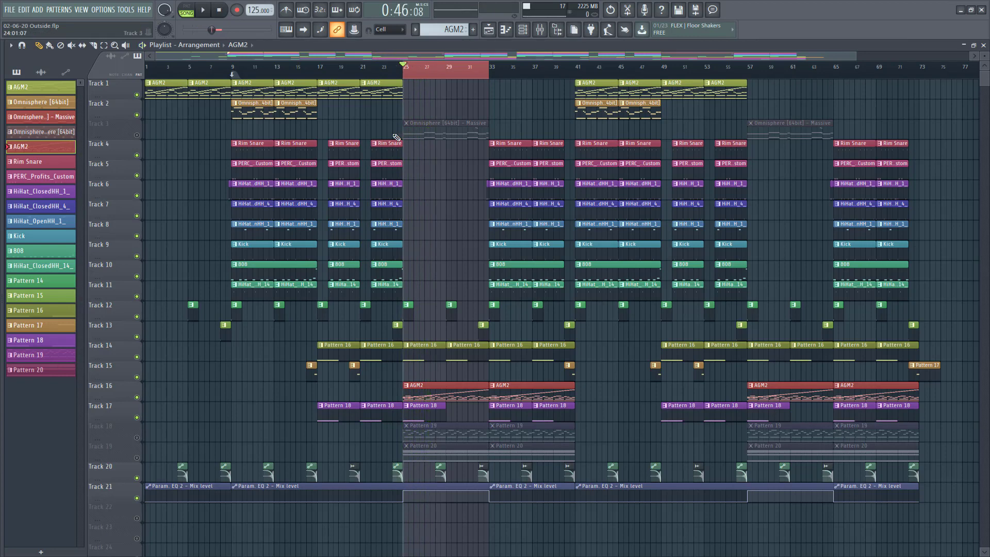
# Enable Track 3 and open its Omnisphere [64bit] - Massive pattern in the piano roll
pyautogui.click(137, 135)
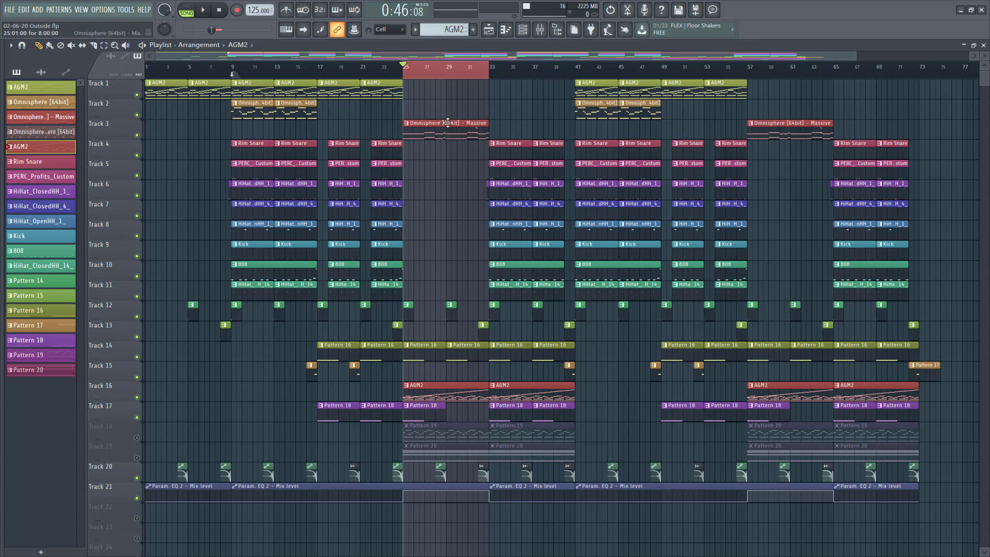
pyautogui.moveTo(985, 55); pyautogui.dragTo(983, 56)
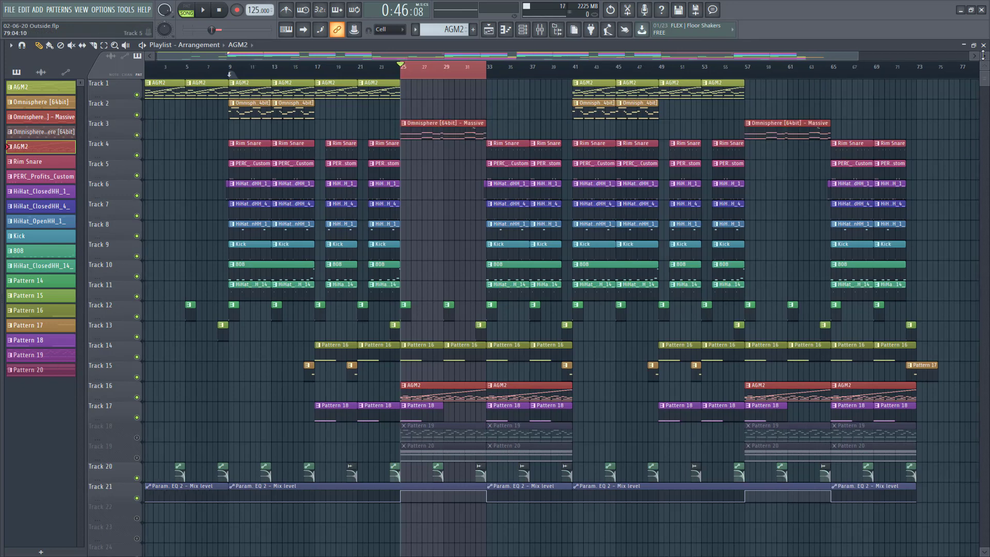
pyautogui.click(984, 46)
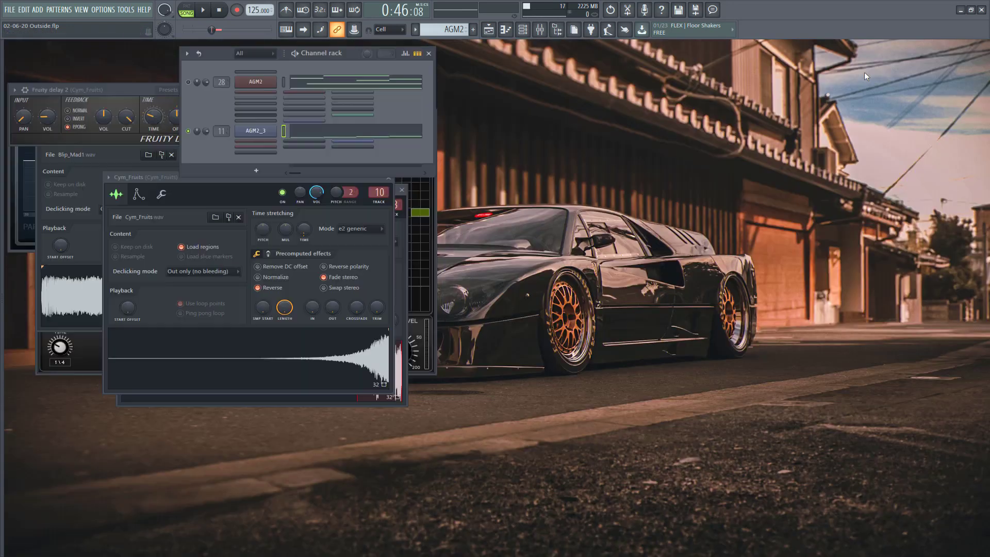
pyautogui.click(488, 31)
pyautogui.doubleClick(436, 134)
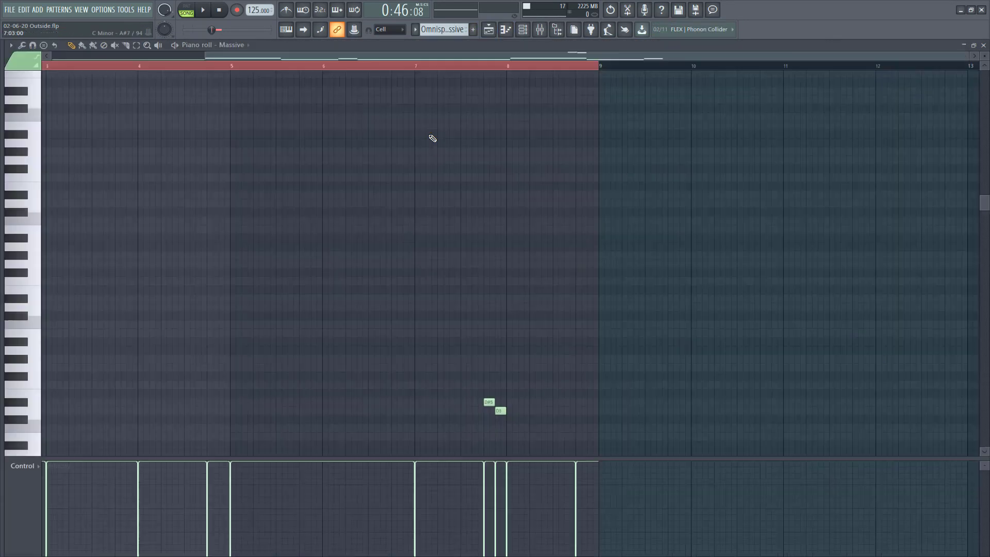
# Inspect the Massive and Massive #4 synth presets used in Track 3's pattern
pyautogui.click(984, 46)
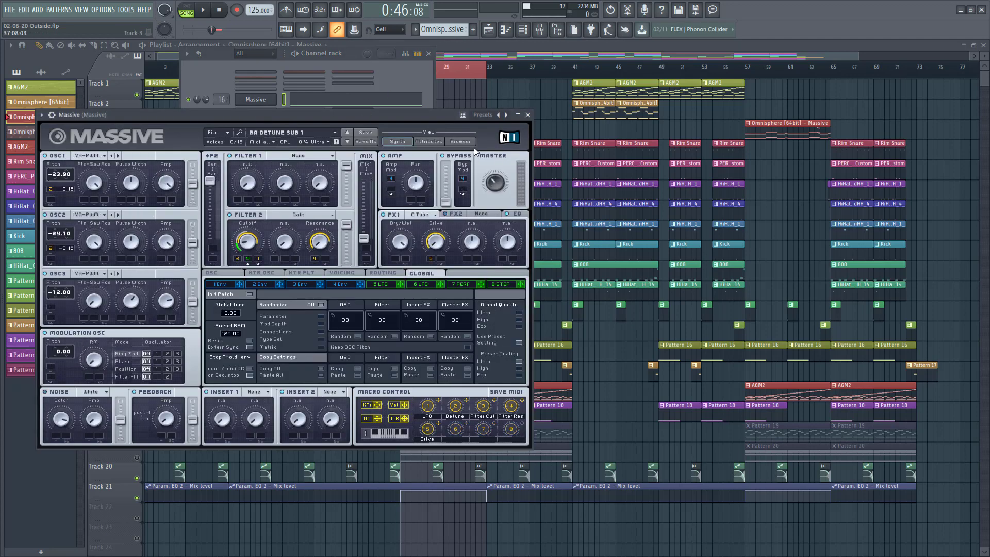
pyautogui.click(518, 116)
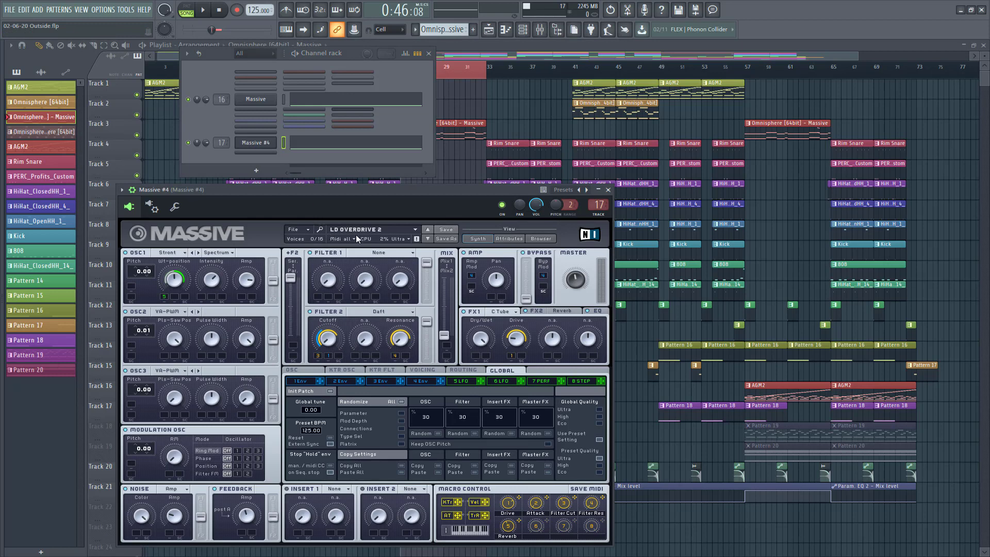
pyautogui.click(609, 190)
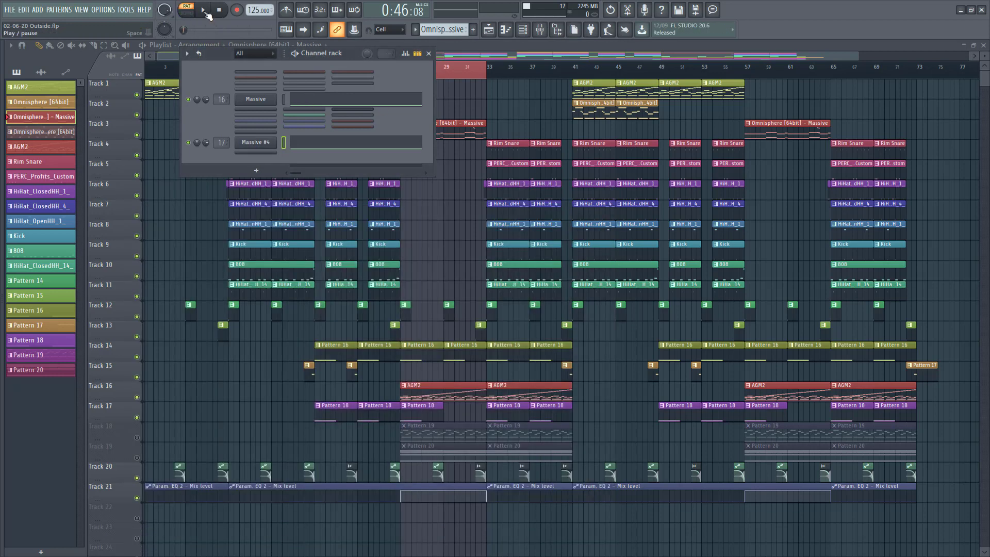
# Play Track 3's Massive pattern alone in pattern mode while viewing all its notes in the piano roll
pyautogui.click(330, 94)
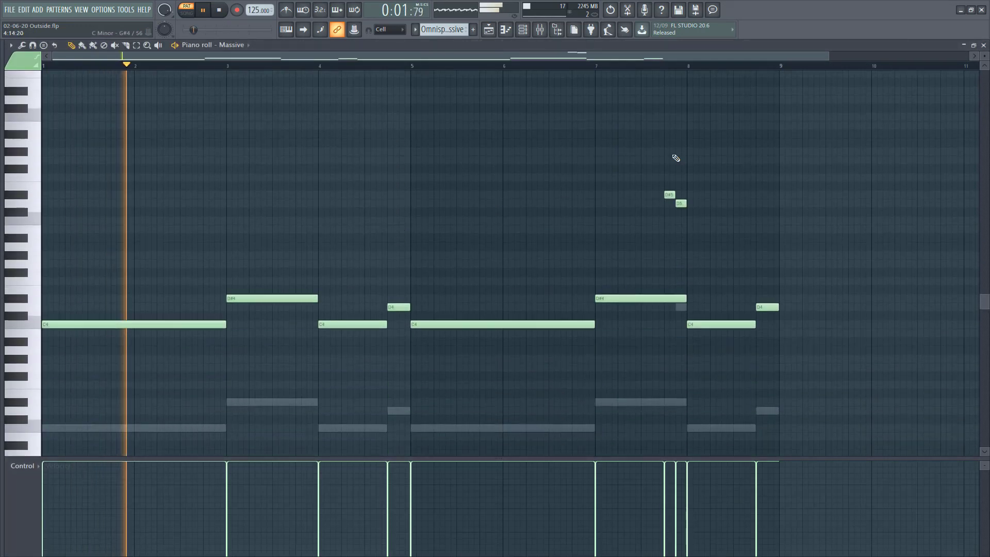
pyautogui.moveTo(825, 54); pyautogui.dragTo(972, 55)
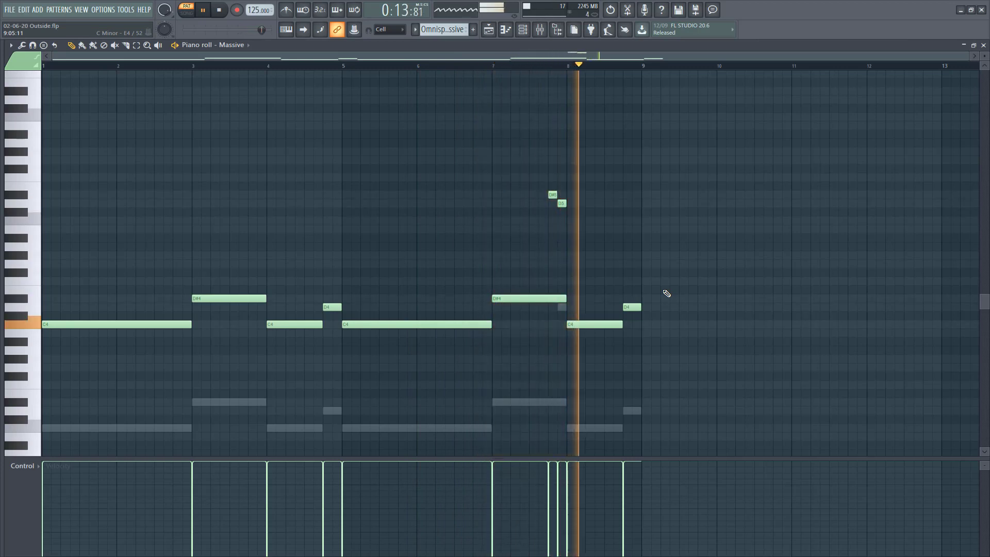
pyautogui.click(983, 45)
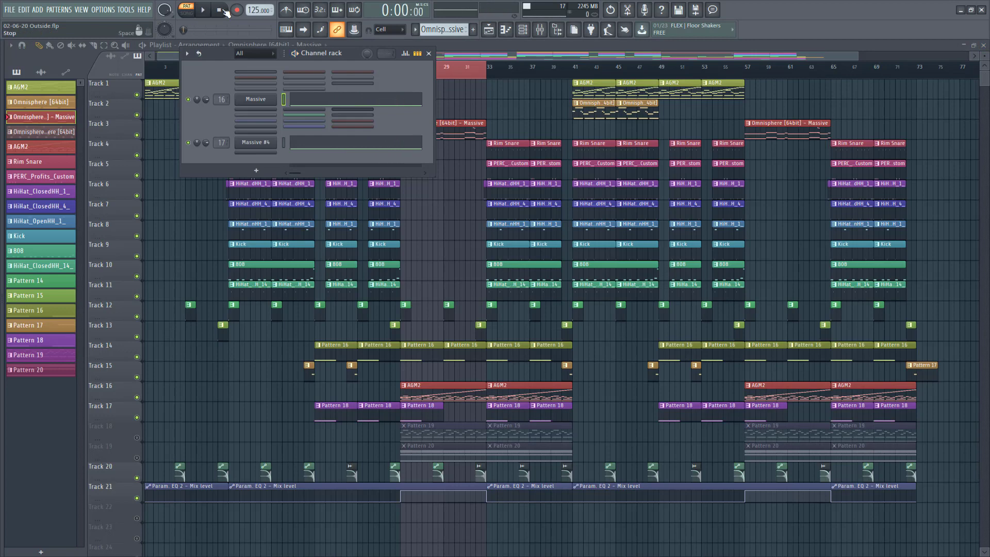
# Return to the playlist without the channel rack and play the section from bar 25 in song mode with Track 3 enabled
pyautogui.press('F6')
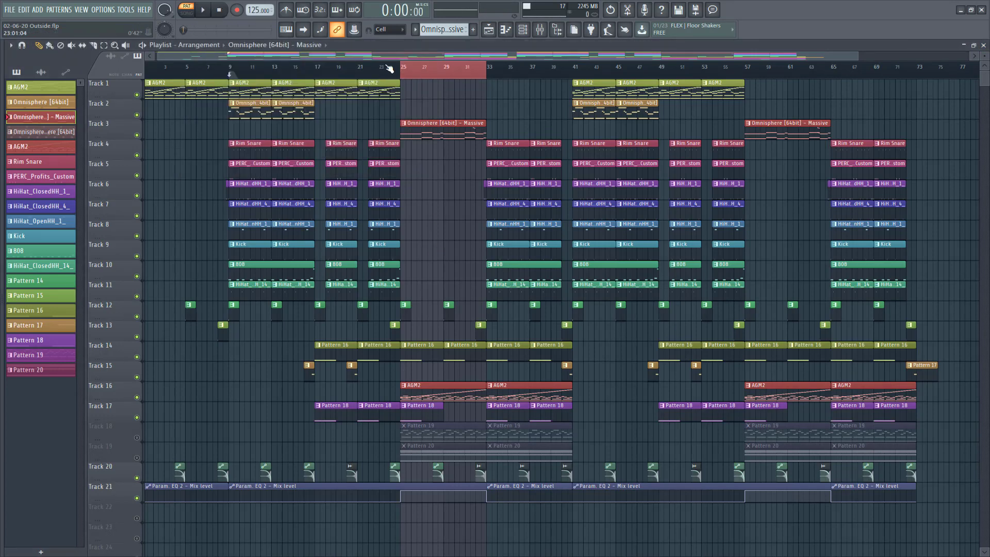
pyautogui.click(205, 11)
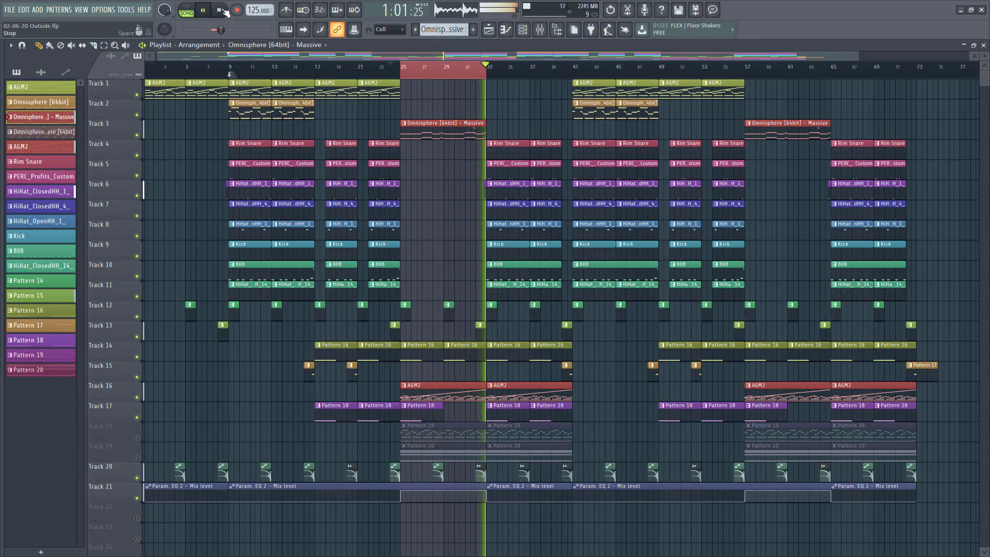
pyautogui.click(225, 12)
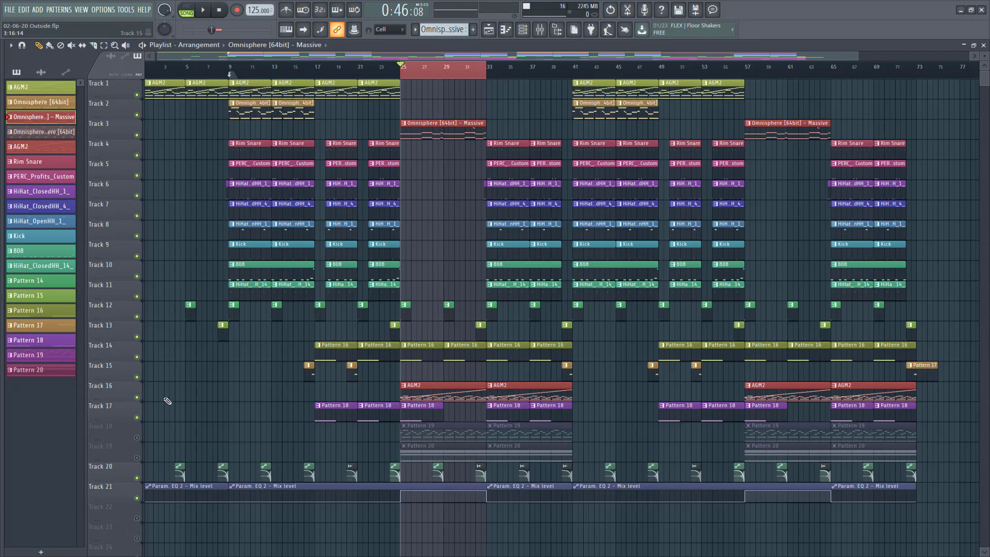
# Enable Track 18 and open its Pattern 19 notes in the piano roll
pyautogui.click(138, 437)
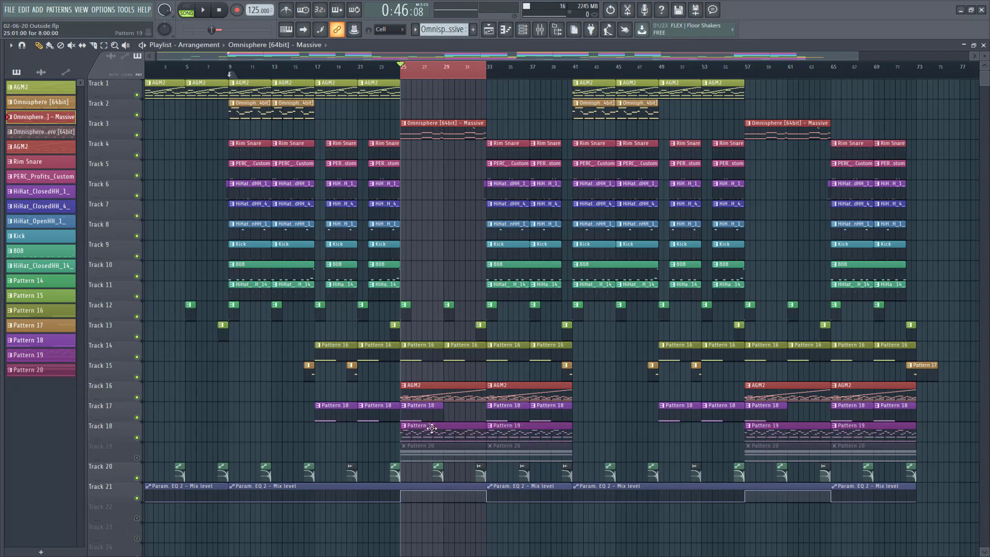
pyautogui.doubleClick(410, 391)
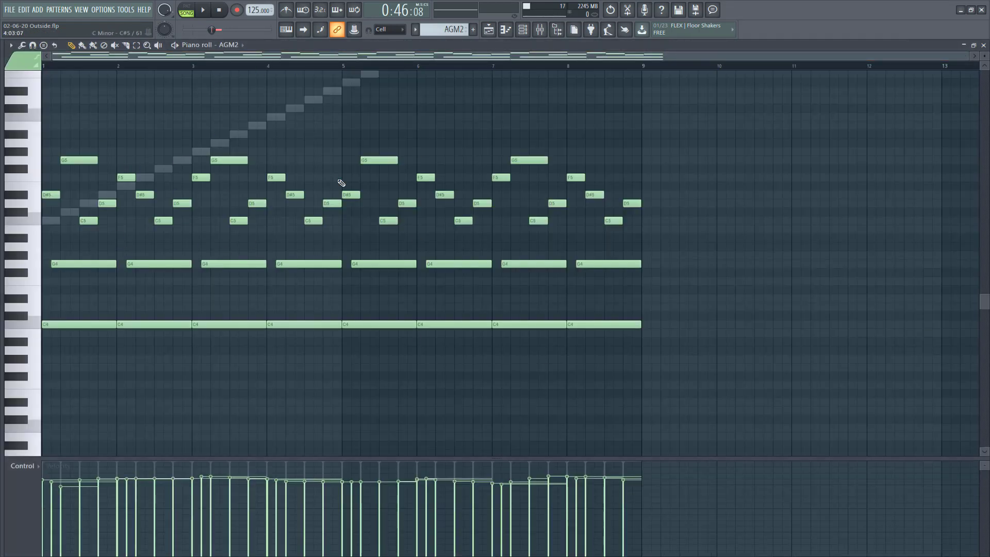
pyautogui.click(984, 46)
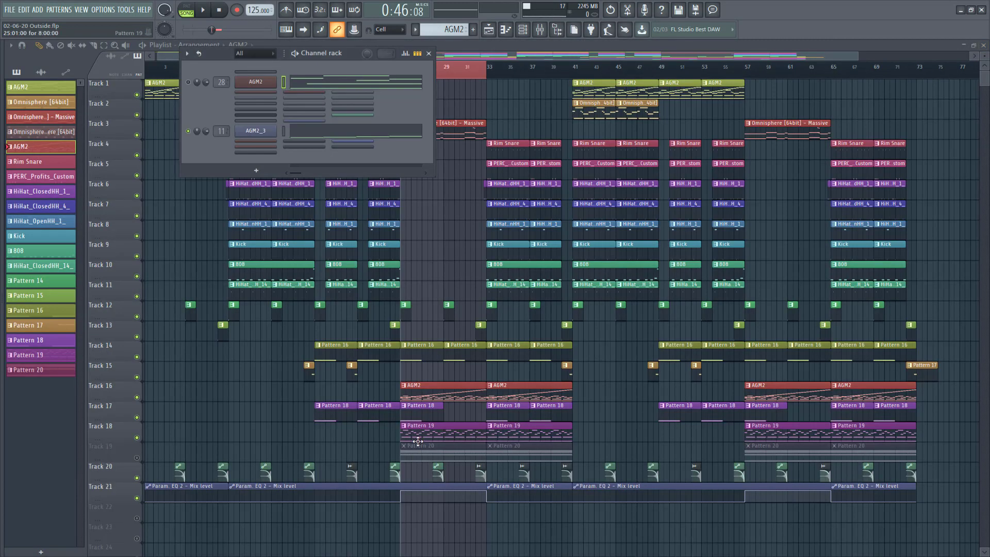
pyautogui.doubleClick(417, 441)
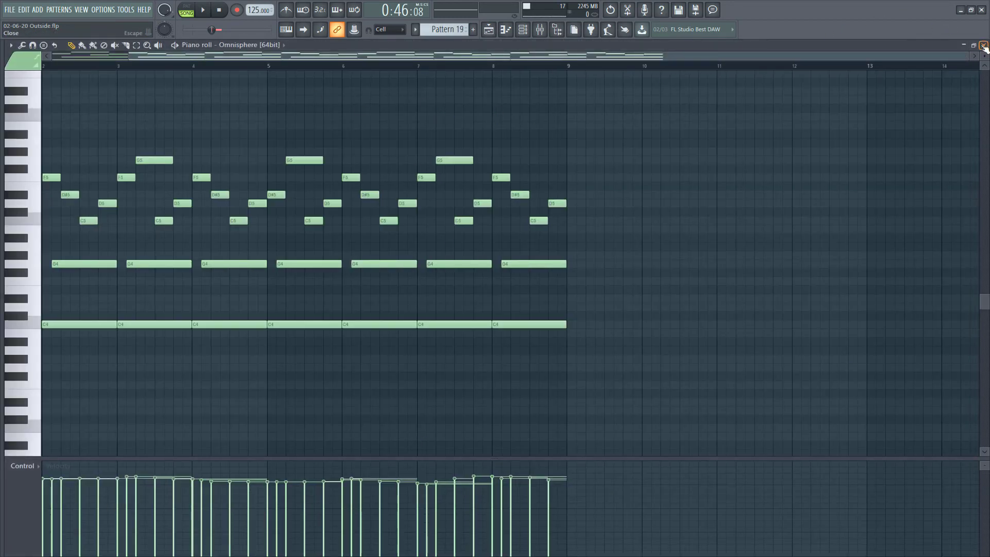
# Inspect the Omnisphere patch used by Pattern 19
pyautogui.click(984, 45)
pyautogui.click(276, 83)
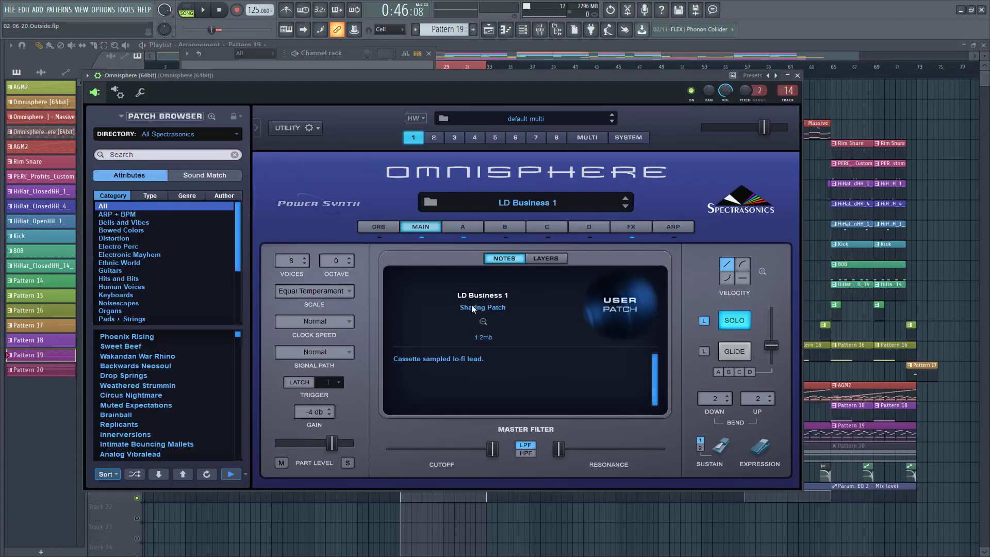
pyautogui.click(800, 74)
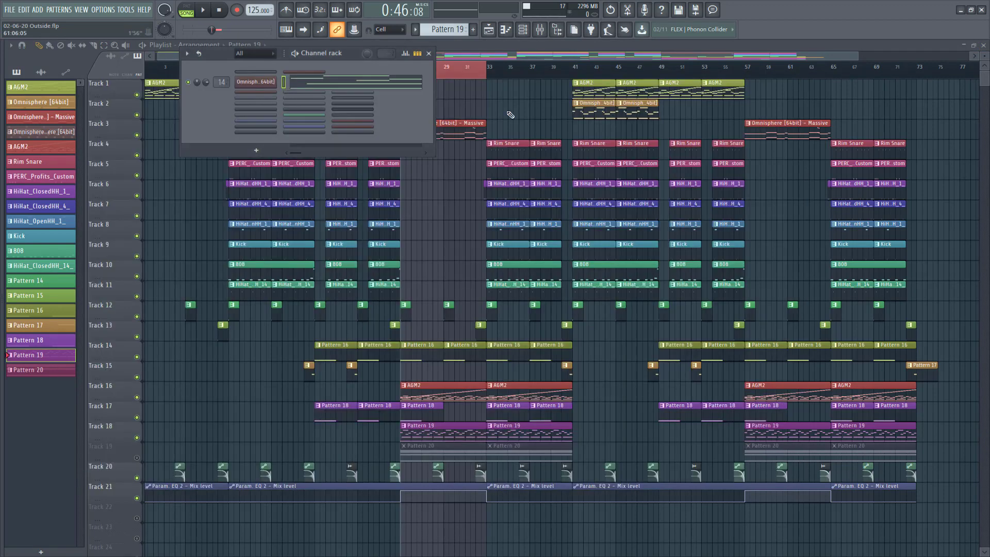
# Play Pattern 19 alone in pattern mode while viewing its Omnisphere notes in the piano roll
pyautogui.click(297, 88)
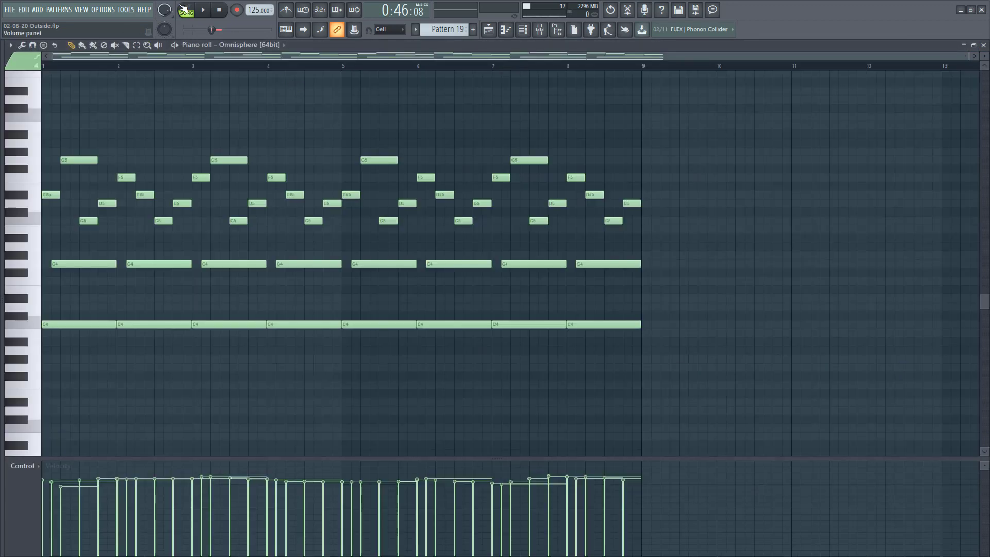
pyautogui.click(208, 11)
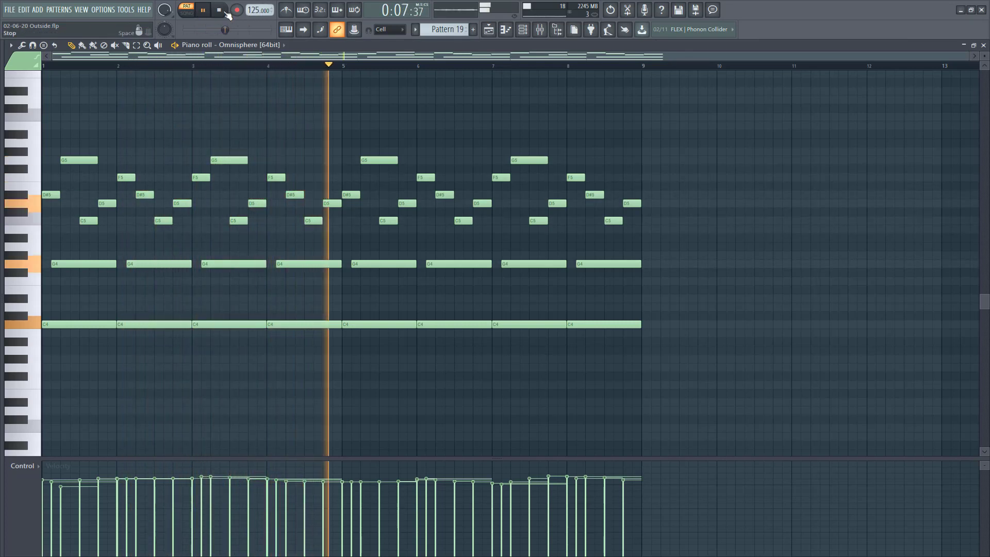
pyautogui.click(225, 11)
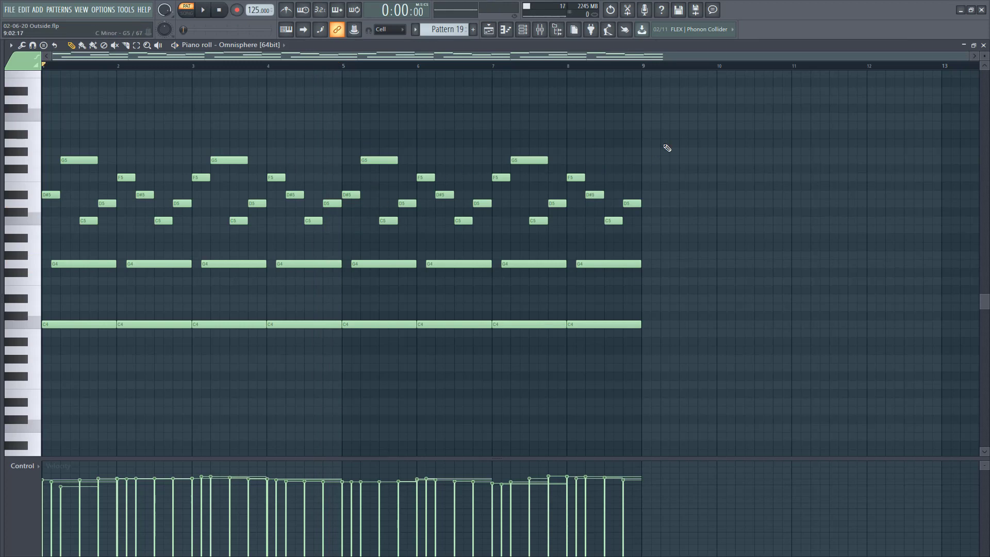
# Return to the playlist without the channel rack and play the section from bar 25 in song mode with Track 18 enabled
pyautogui.click(984, 46)
pyautogui.click(429, 54)
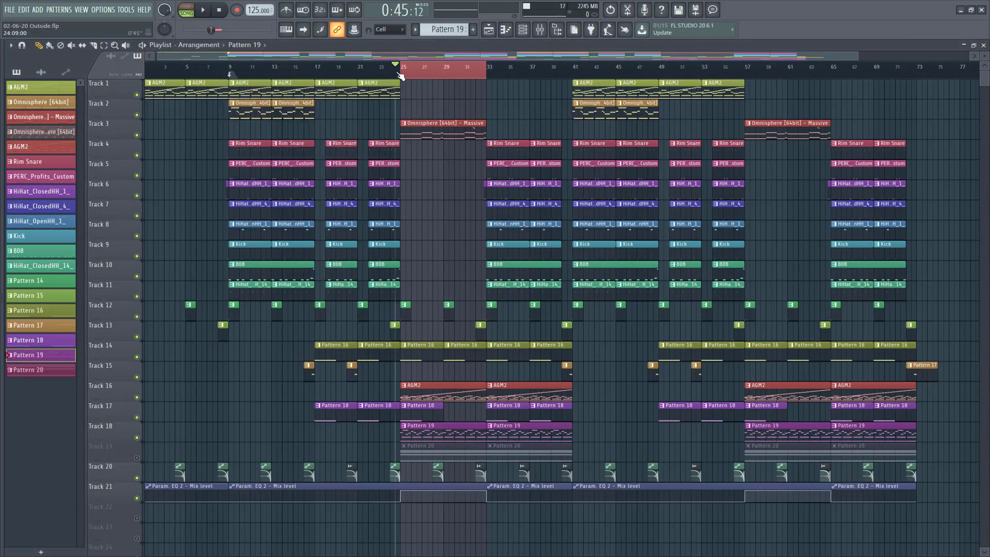
pyautogui.click(401, 76)
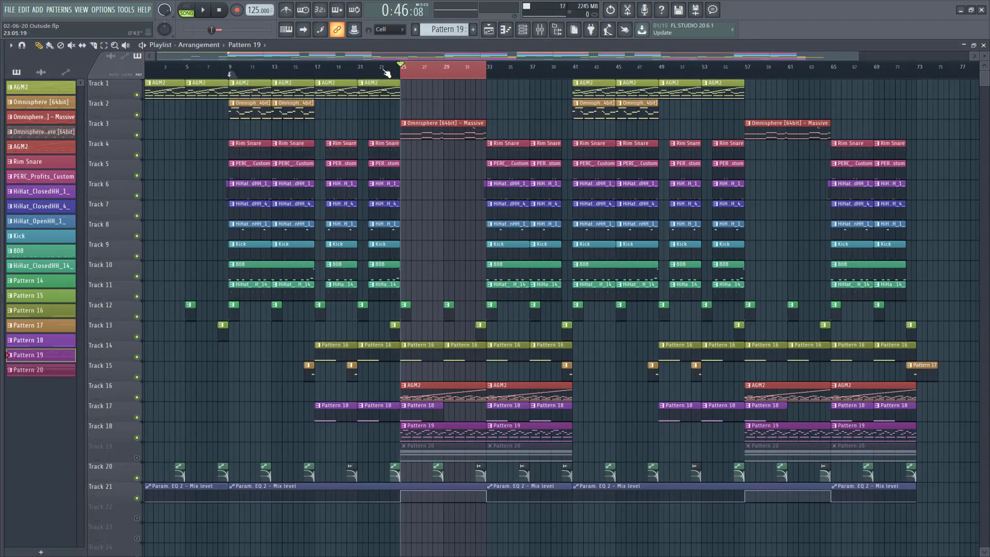
pyautogui.click(392, 72)
pyautogui.click(204, 10)
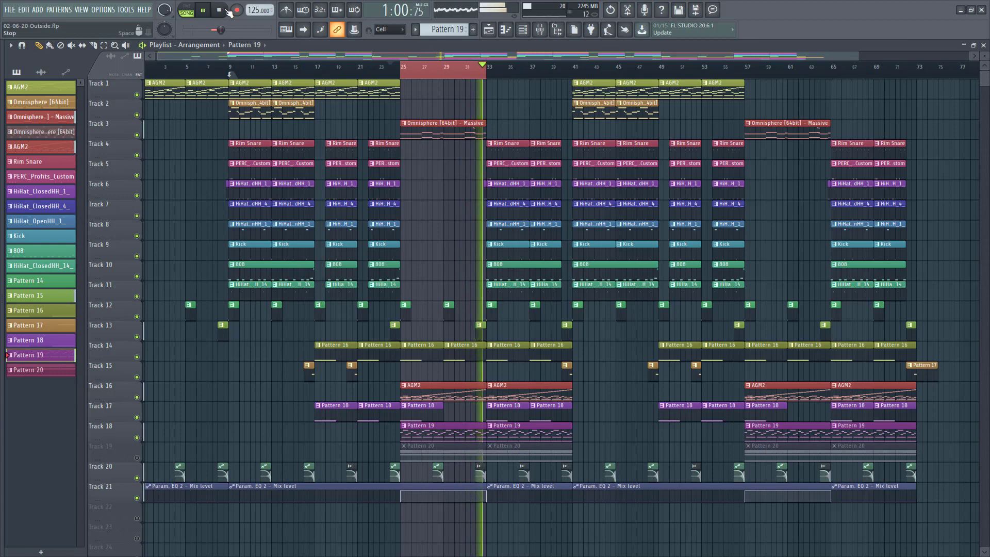
pyautogui.click(226, 11)
pyautogui.click(228, 10)
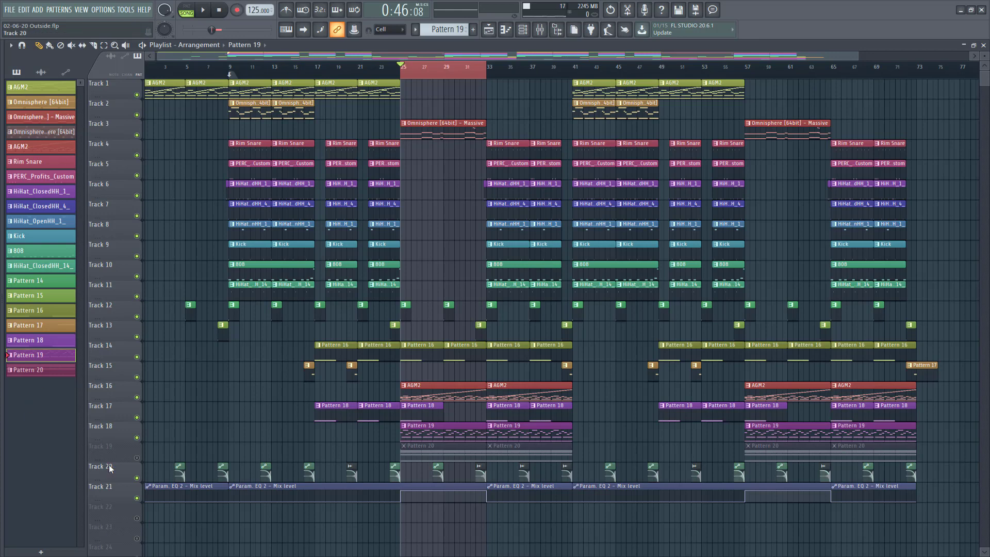
# Enable Track 19 and inspect Pattern 20's notes and the ElectraX64 preset it uses
pyautogui.click(137, 458)
pyautogui.doubleClick(421, 450)
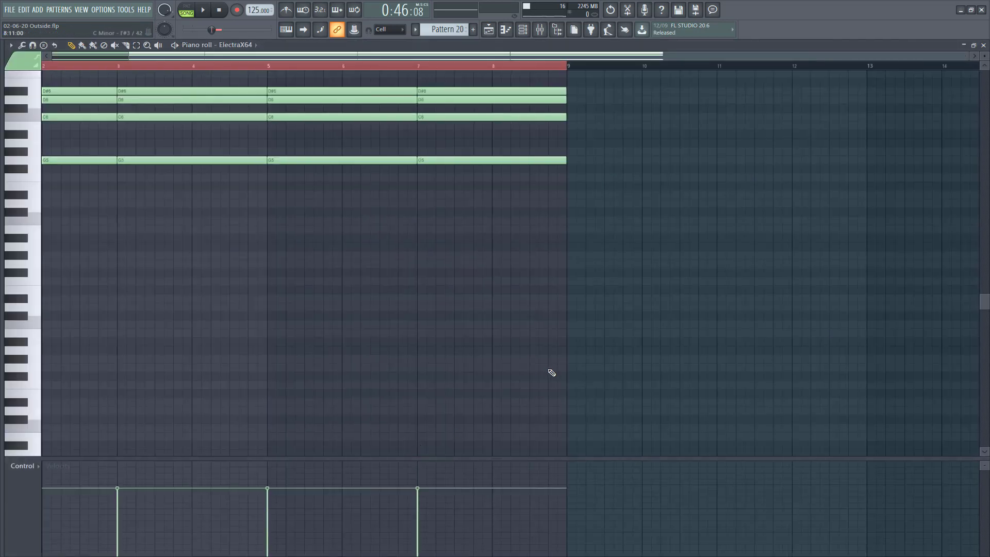
pyautogui.click(983, 46)
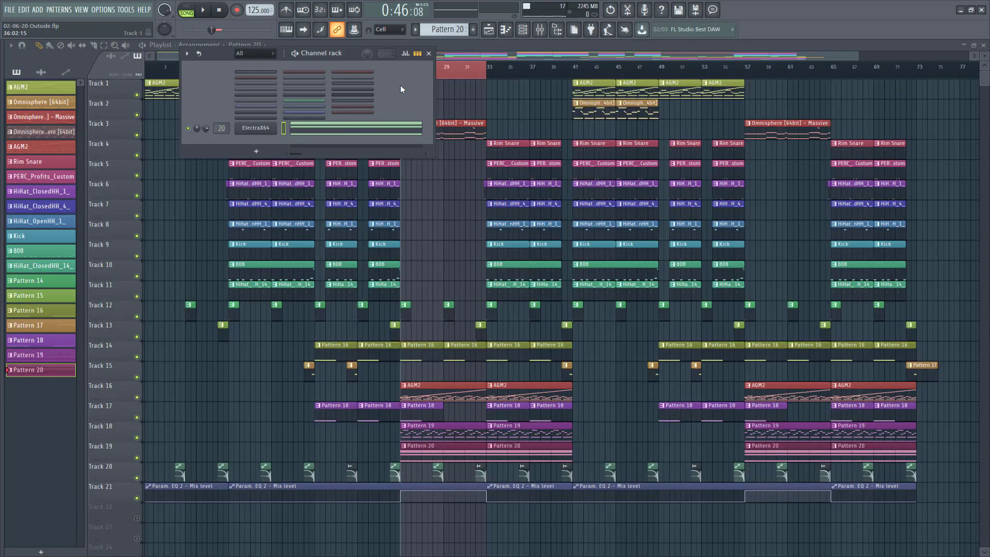
pyautogui.click(253, 129)
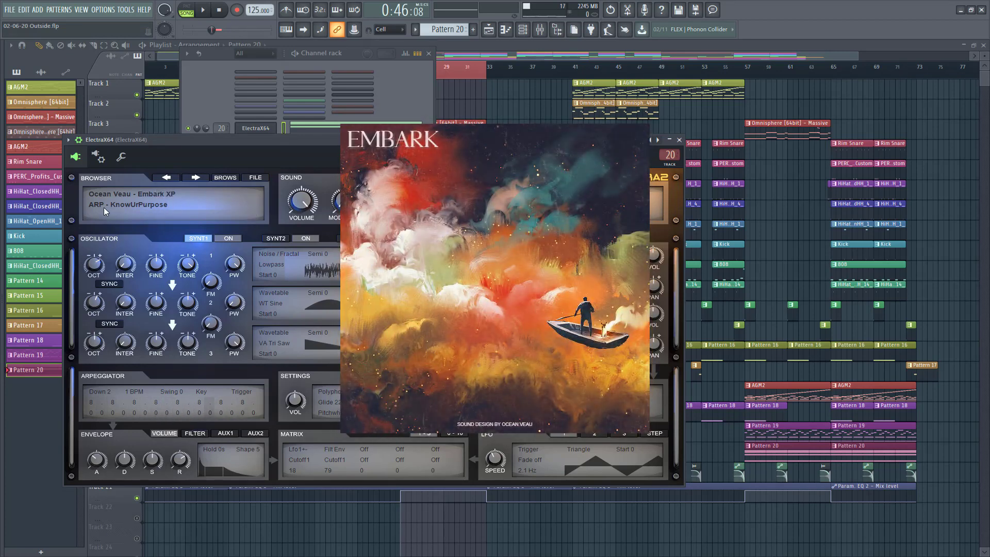
pyautogui.click(679, 140)
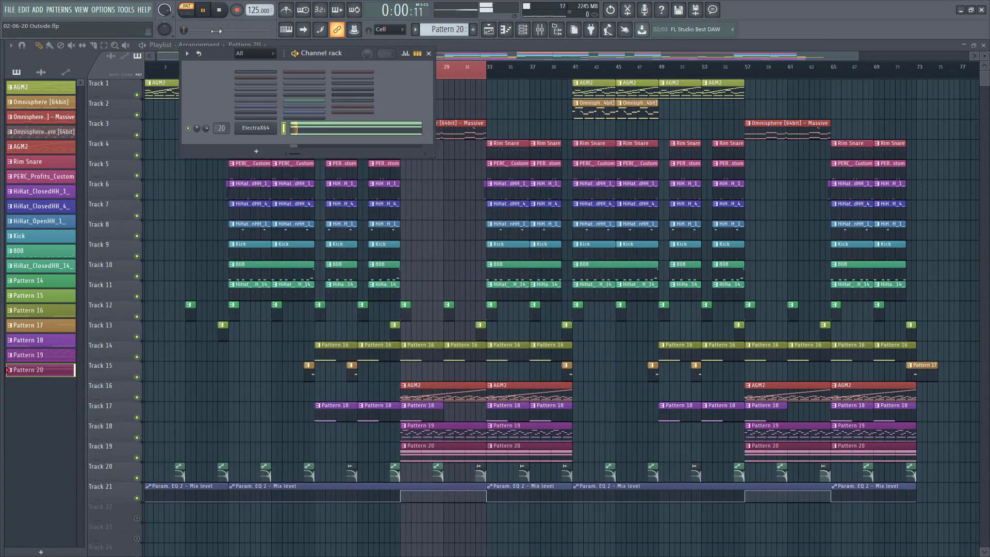
# Play Pattern 20 alone in pattern mode while viewing its ElectraX64 chords in the piano roll
pyautogui.click(320, 129)
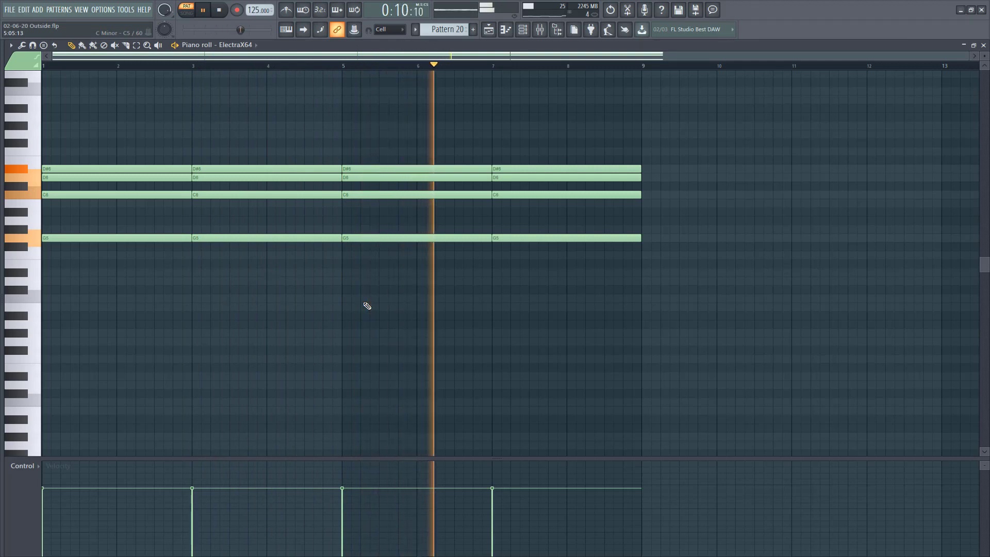
pyautogui.press('space')
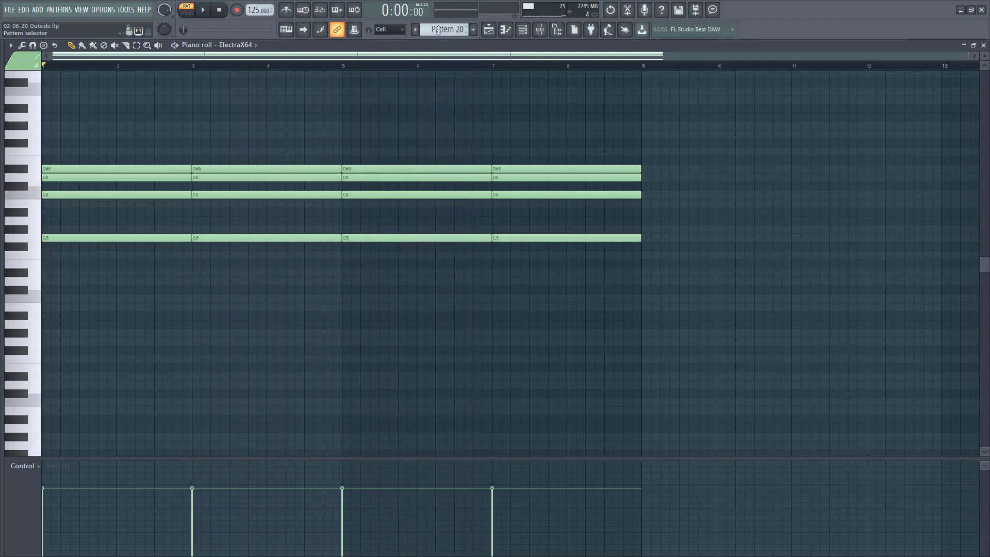
# Inspect the ElectraX64 mixer track's effects: the Left to Right 2 panner, Momentary half-speed Gross Beat and Fruity parametric EQ 2
pyautogui.click(539, 31)
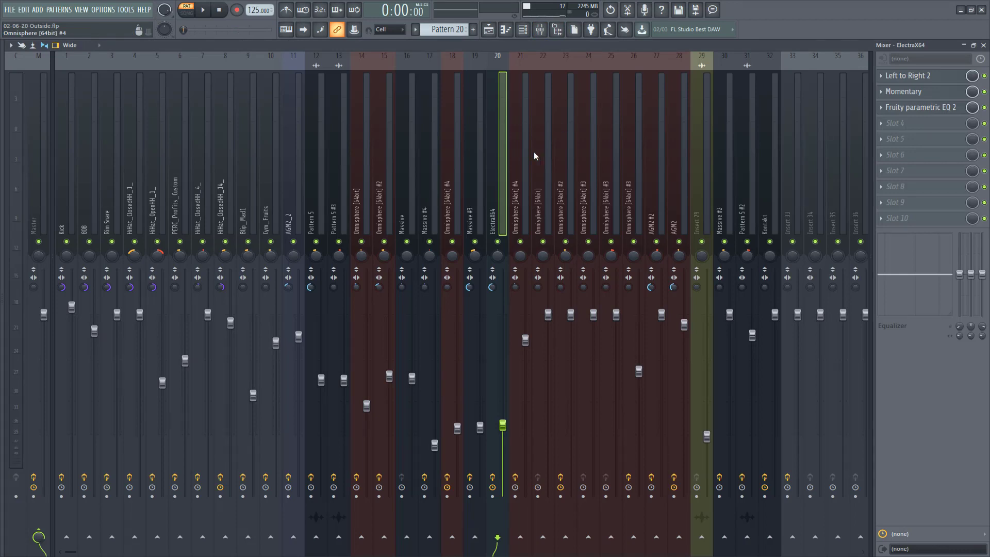
pyautogui.click(898, 76)
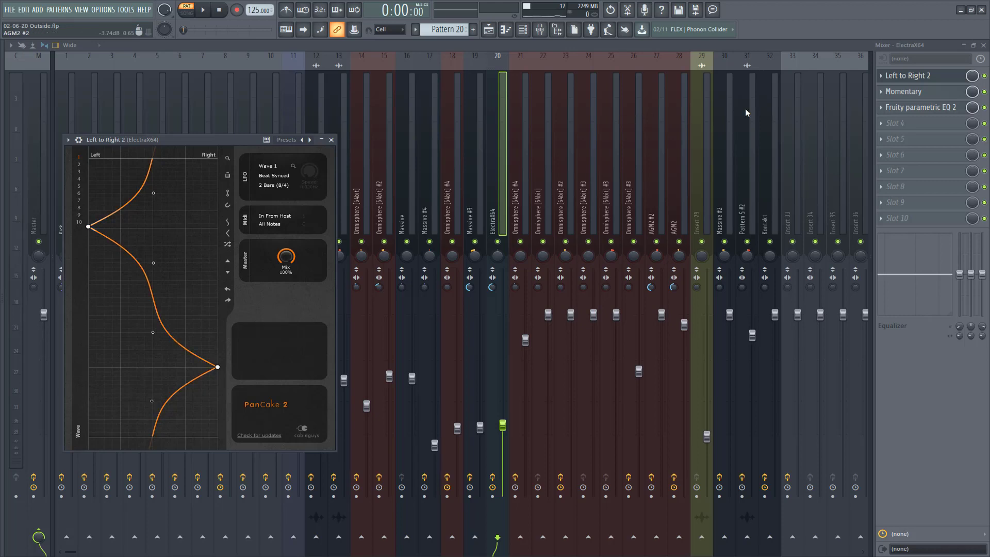
pyautogui.click(913, 92)
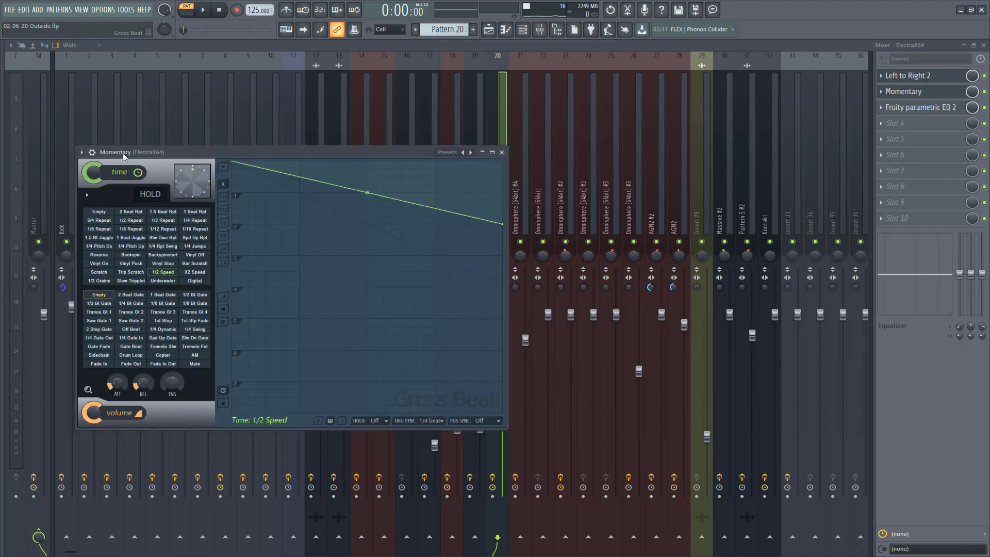
pyautogui.click(502, 153)
pyautogui.click(918, 108)
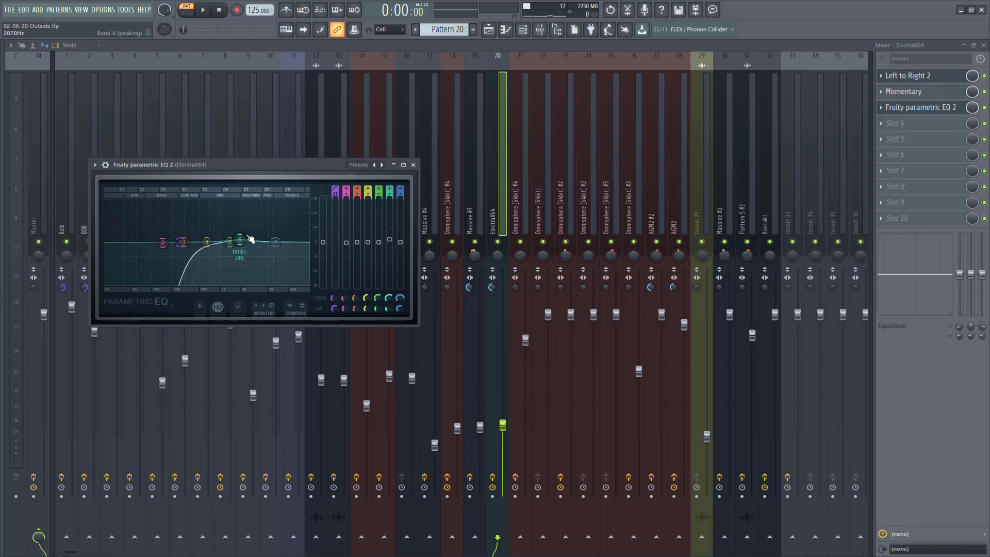
pyautogui.click(413, 165)
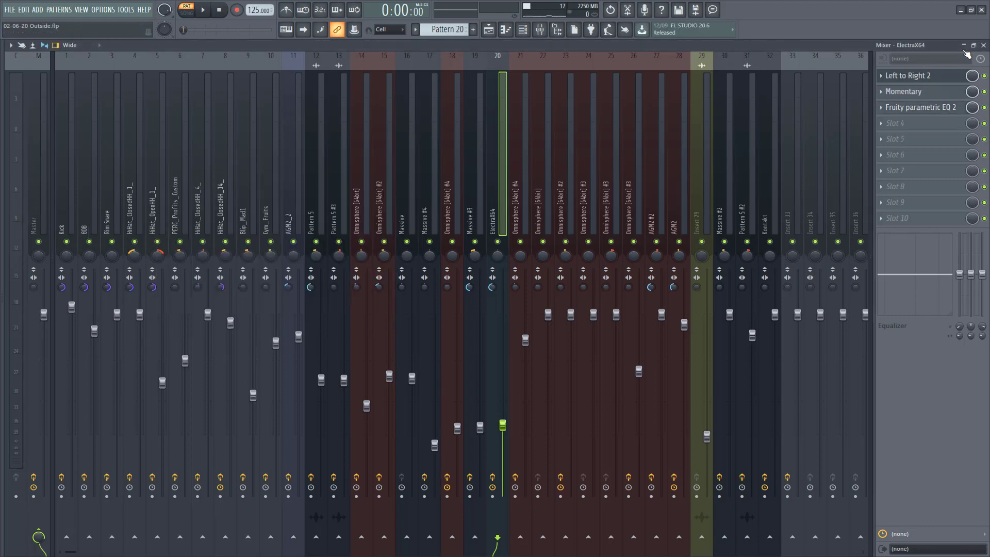
pyautogui.click(984, 46)
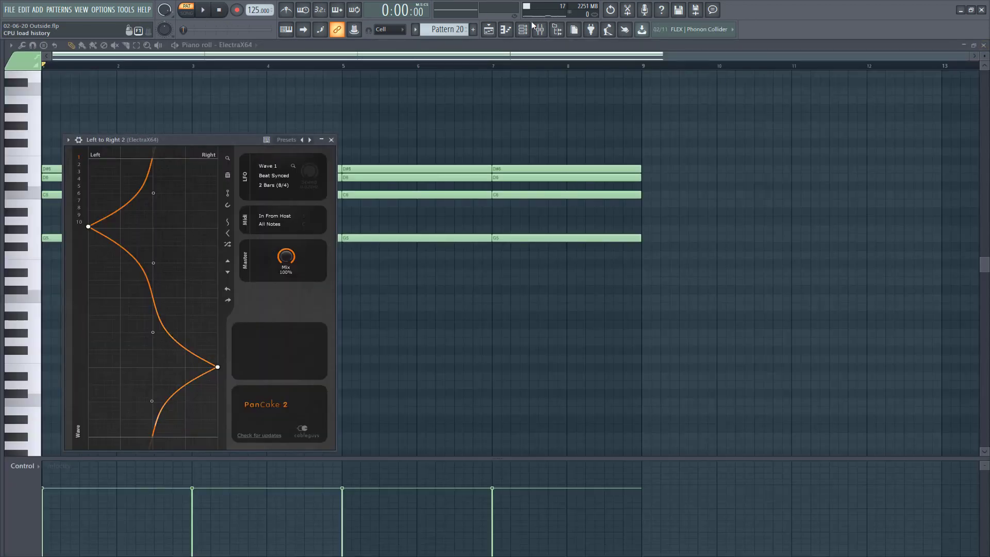
# Return to the playlist and play the bar 25 to 33 section in song mode, starting from bar 23
pyautogui.click(488, 30)
pyautogui.click(384, 65)
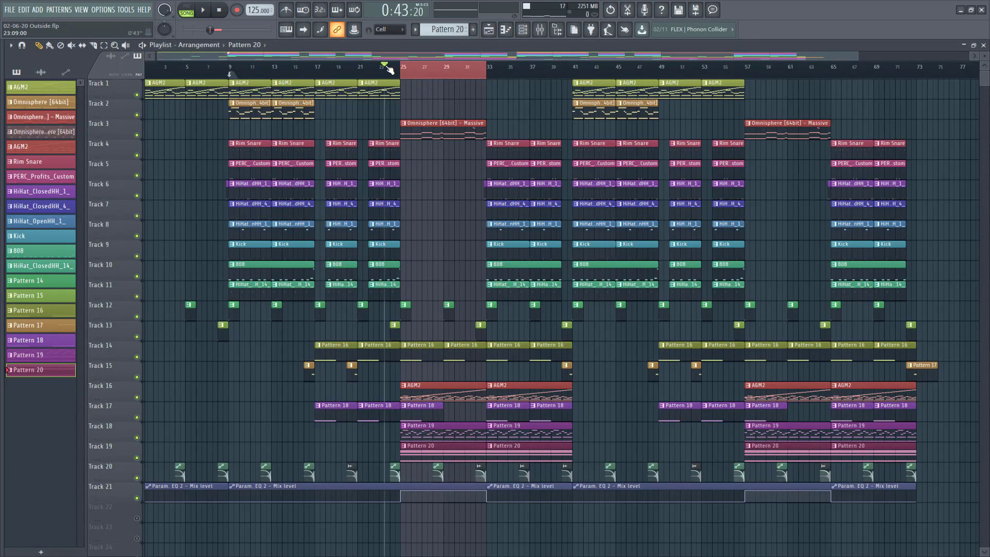
pyautogui.click(383, 69)
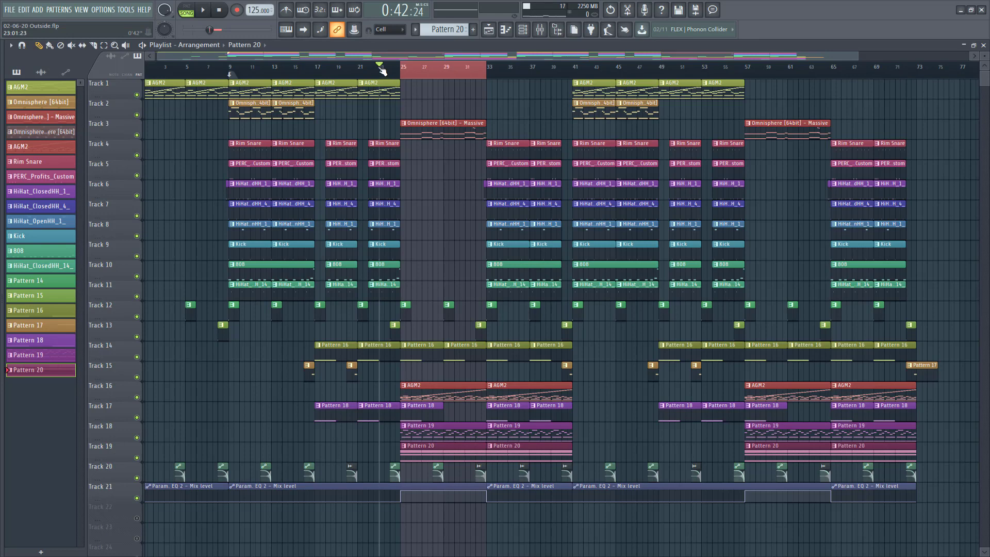
pyautogui.click(206, 12)
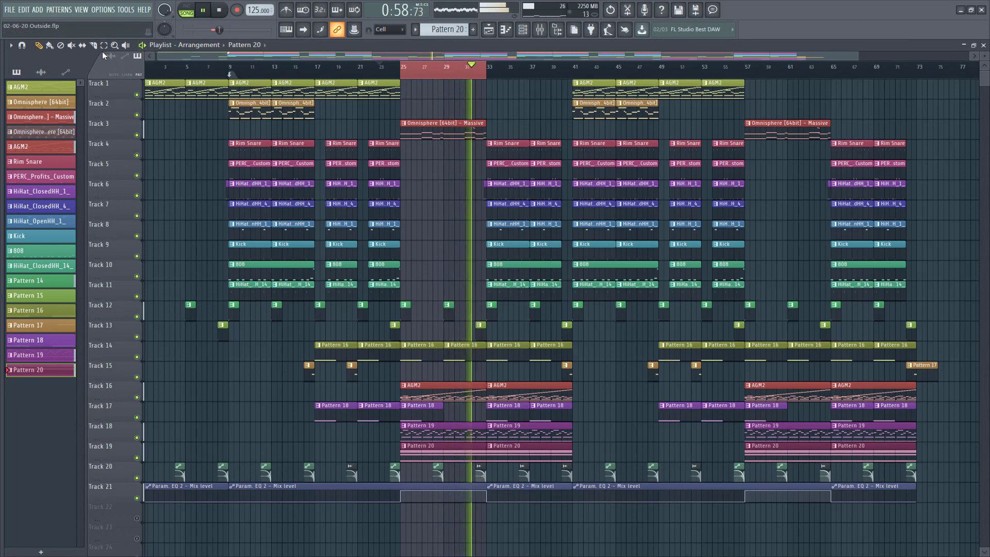
pyautogui.click(225, 11)
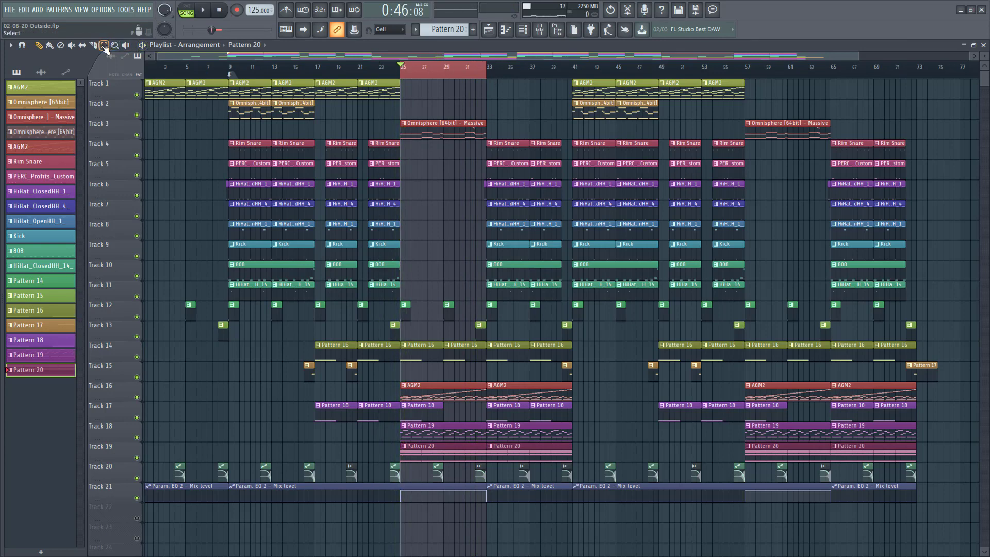
# Set the playlist time selection to bars 33 to 41 and deselect the clips within it
pyautogui.click(570, 76)
pyautogui.moveTo(571, 76); pyautogui.dragTo(488, 72)
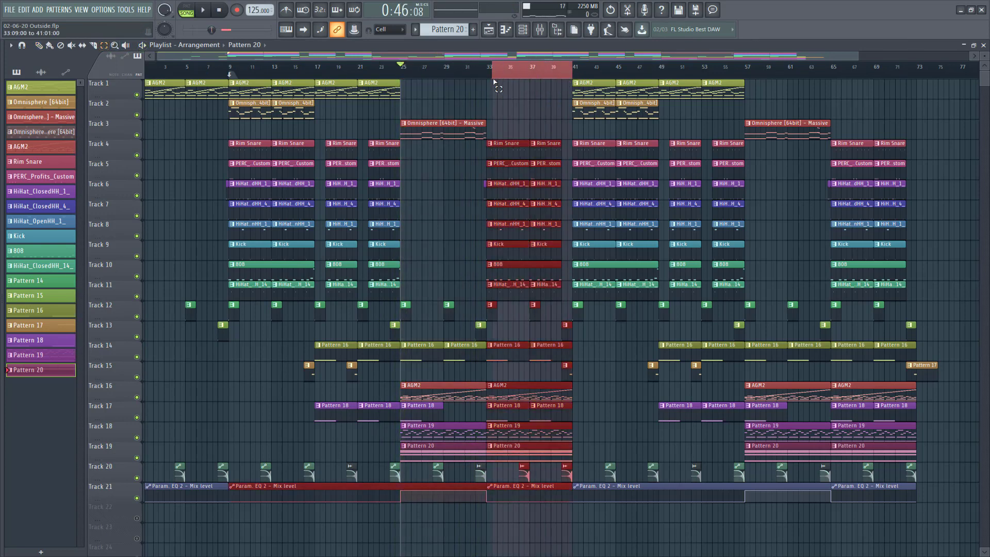
pyautogui.click(39, 46)
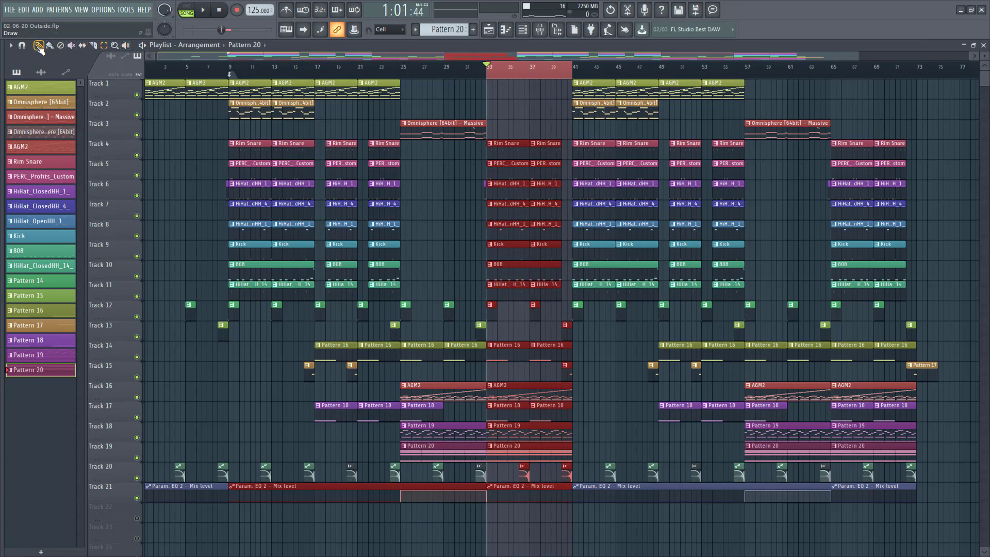
pyautogui.keyDown('ctrl'); pyautogui.click(526, 120); pyautogui.keyUp('ctrl')
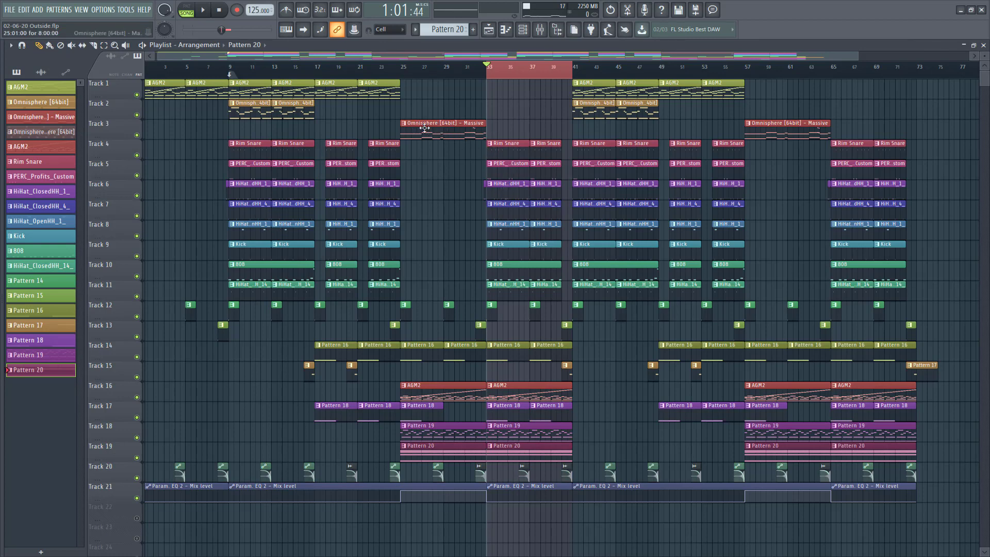
pyautogui.moveTo(518, 452)
pyautogui.mouseDown()
pyautogui.moveTo(587, 449)
pyautogui.moveTo(517, 454)
pyautogui.mouseUp()
# Play the arrangement from just before bar 33, clear the time selection to listen at bar 41, and stop playback
pyautogui.click(475, 67)
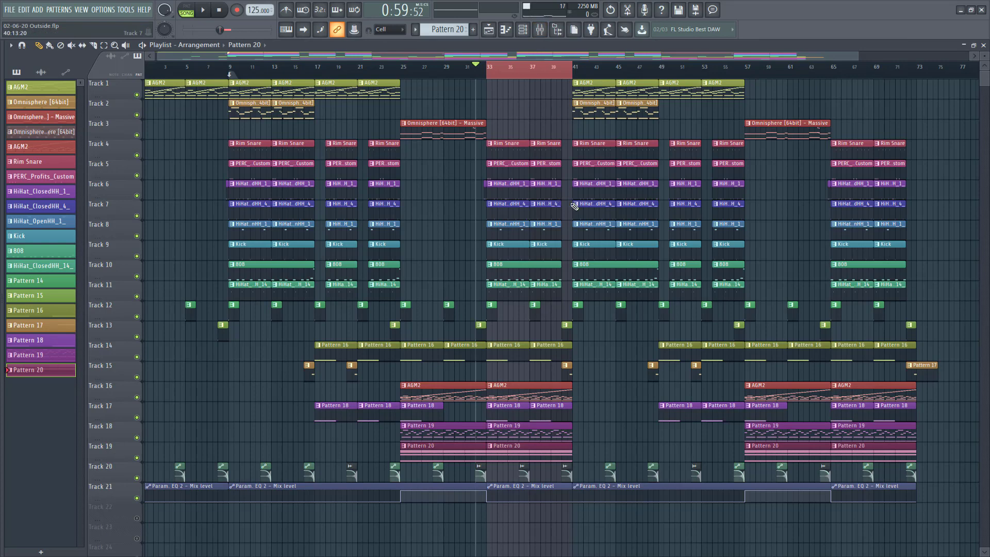
pyautogui.click(203, 10)
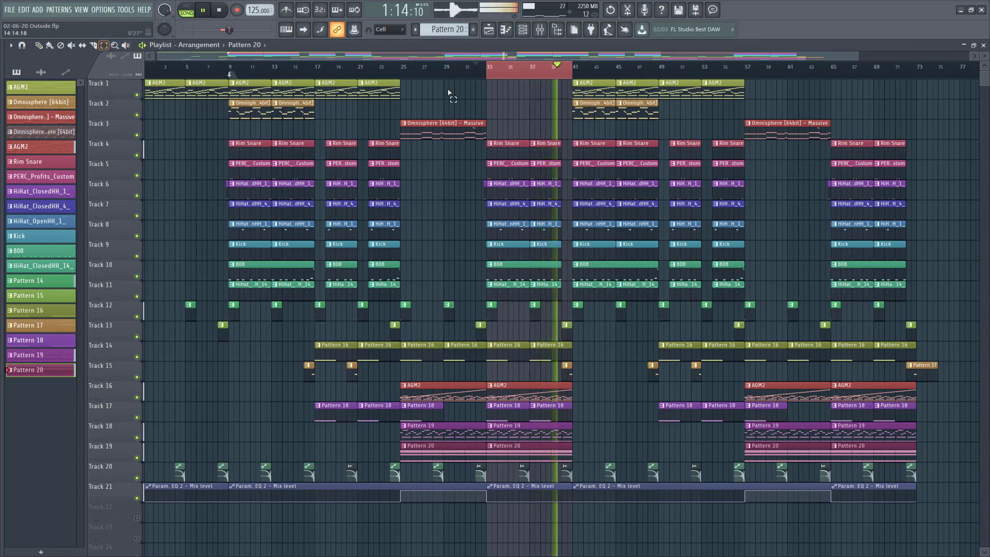
pyautogui.keyDown('ctrl'); pyautogui.click(576, 75); pyautogui.keyUp('ctrl')
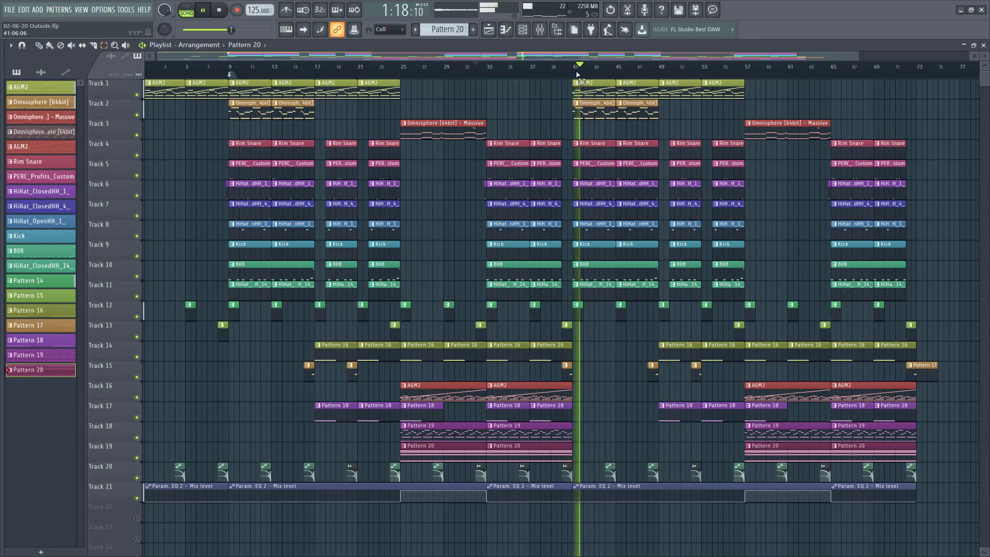
pyautogui.click(223, 11)
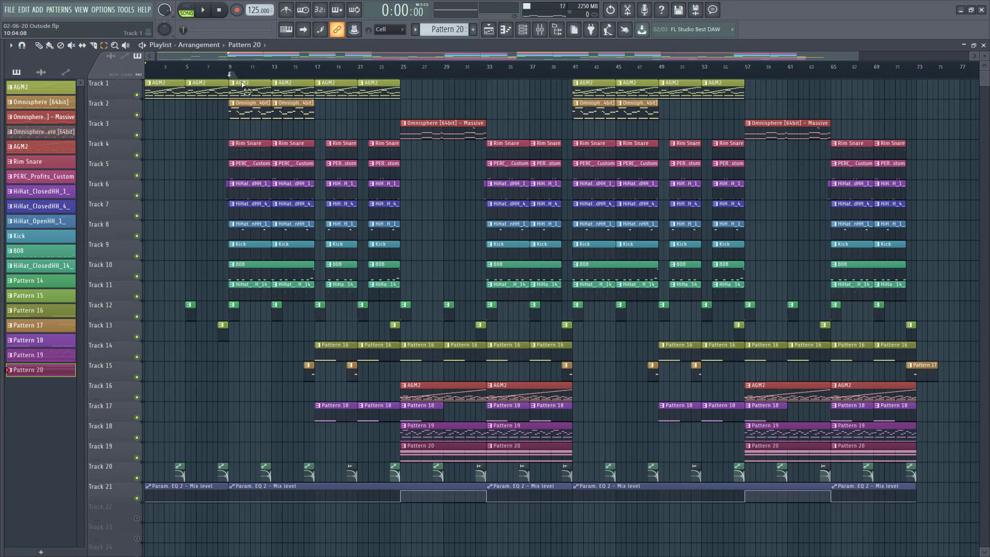
# Select the clips between bars 9 and 25 on Tracks 1 to 20, and clear the clip selection
pyautogui.moveTo(242, 86); pyautogui.dragTo(402, 485)
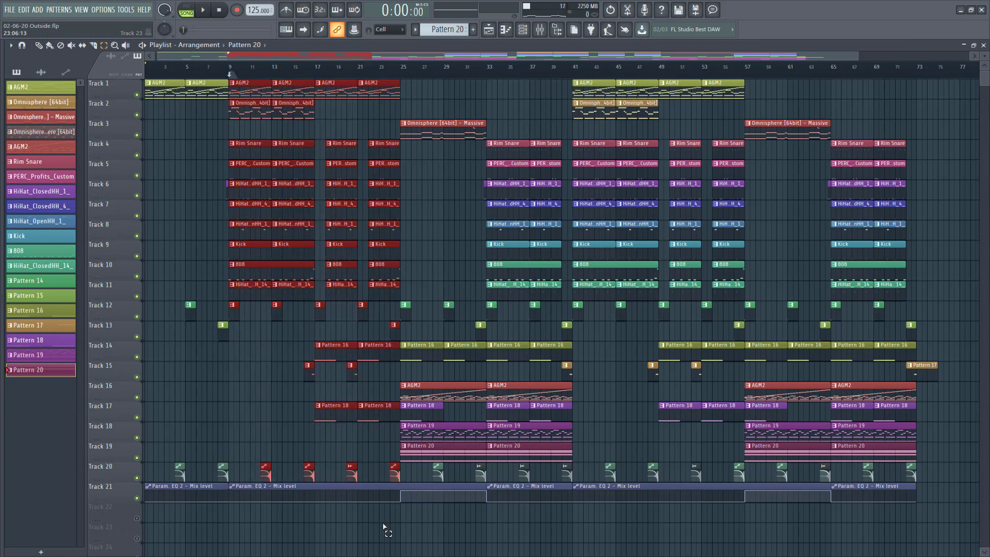
pyautogui.click(384, 527)
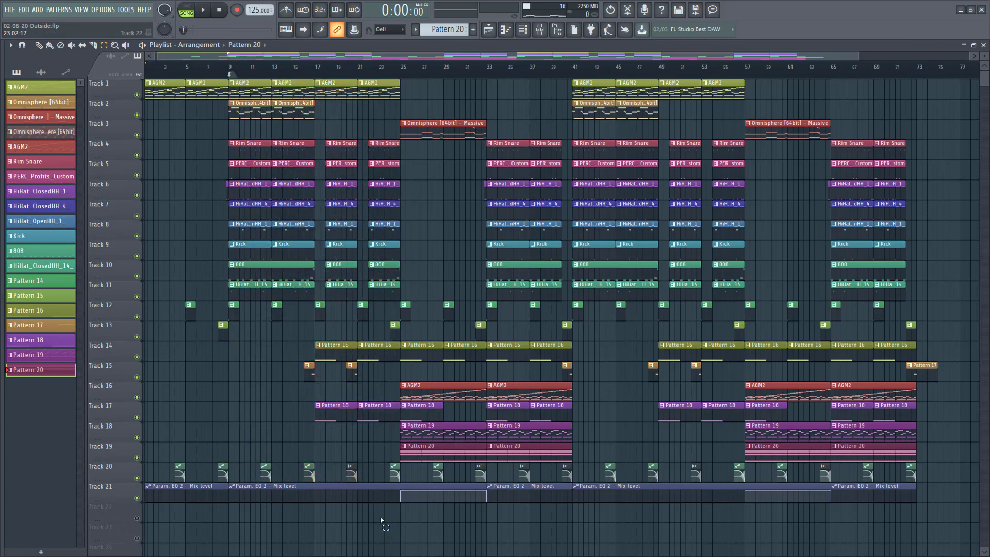